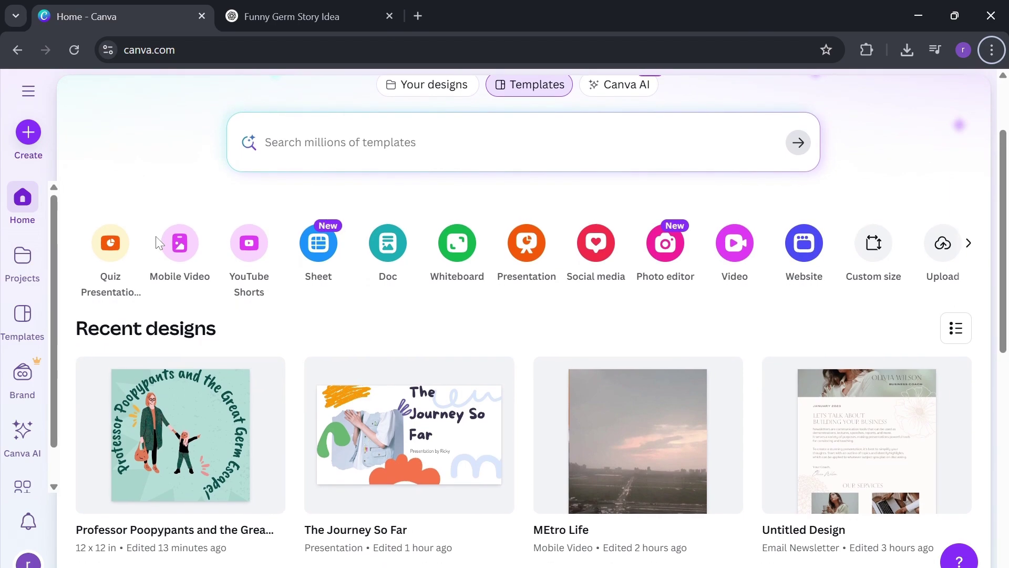
- Scroll down through the recent designs on the Canva home page
{"action": "scroll", "coordinate": [156, 236], "scroll_direction": "down", "scroll_amount": 3}
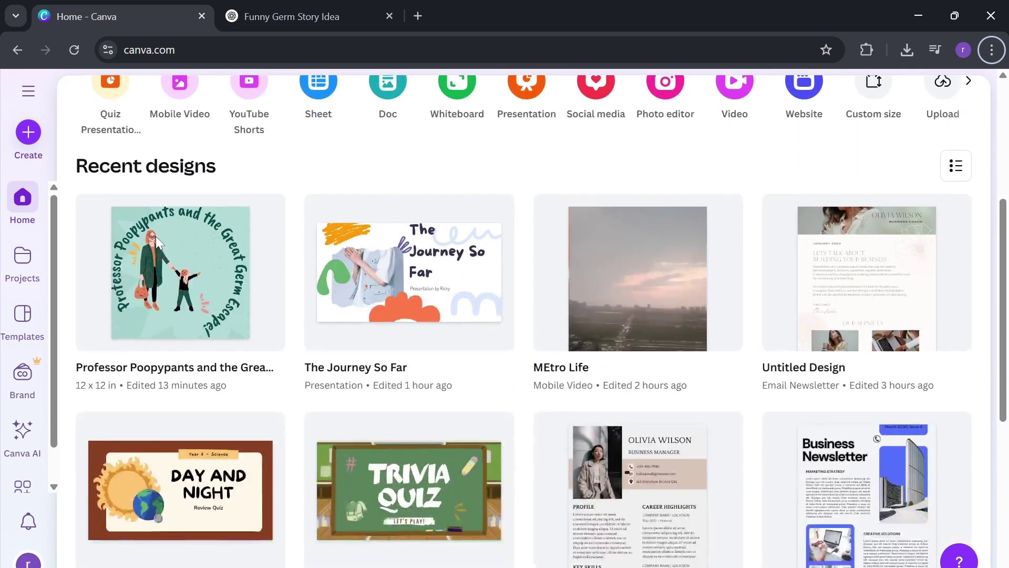
{"action": "scroll", "coordinate": [155, 236], "scroll_direction": "down", "scroll_amount": 1}
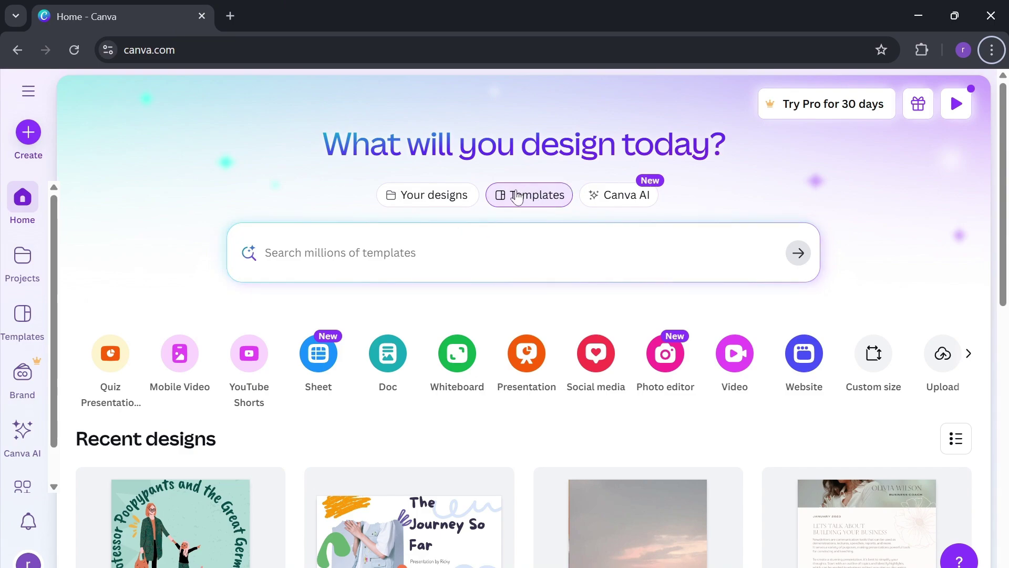
- Search Canva's templates for 'email'
{"action": "left_click", "coordinate": [531, 199]}
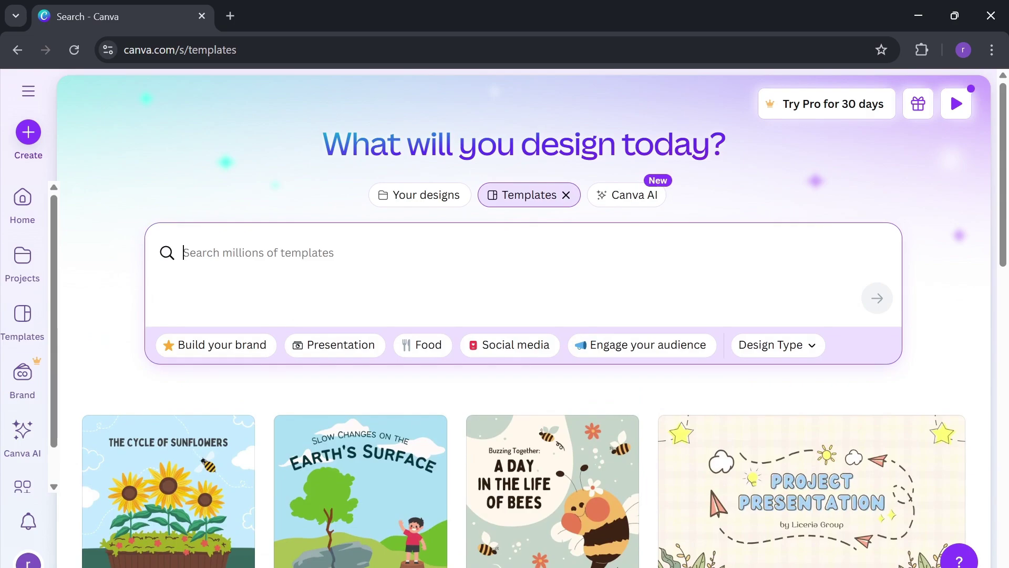
{"action": "type", "text": "email"}
{"action": "key", "text": "Return"}
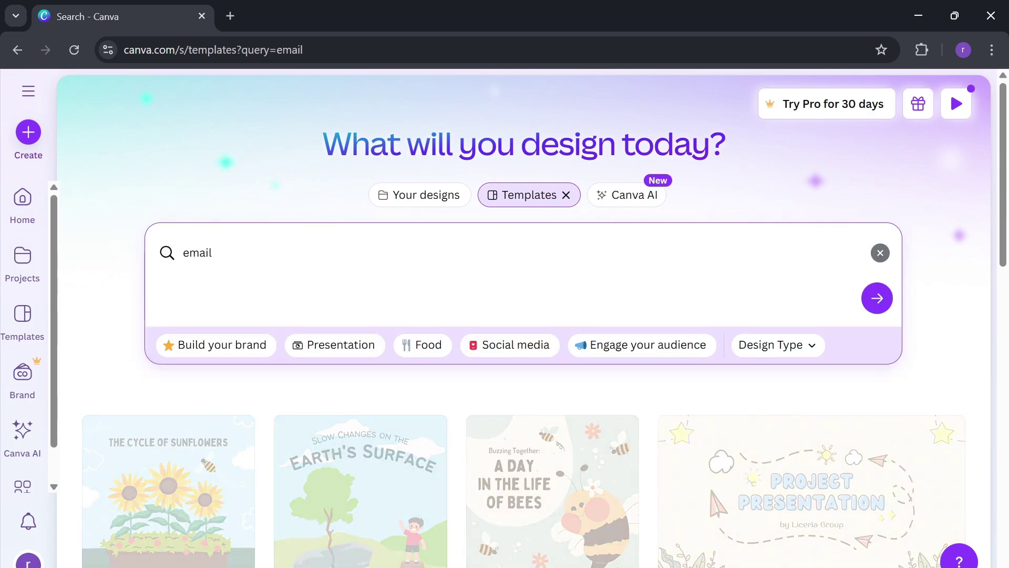
- Browse the grid of email and newsletter template results
{"action": "scroll", "coordinate": [555, 314], "scroll_direction": "down", "scroll_amount": 4}
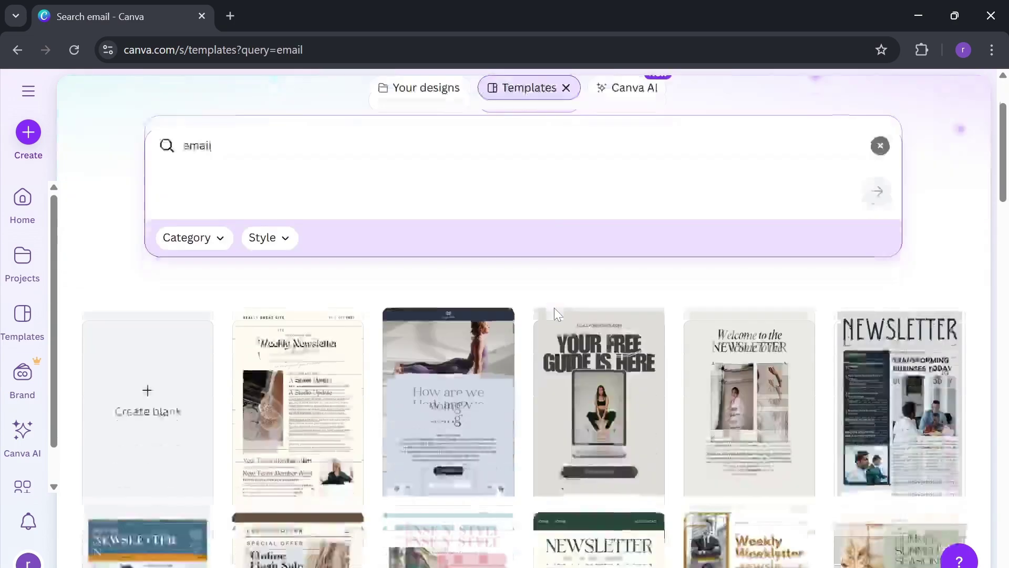
{"action": "scroll", "coordinate": [555, 314], "scroll_direction": "down", "scroll_amount": 2}
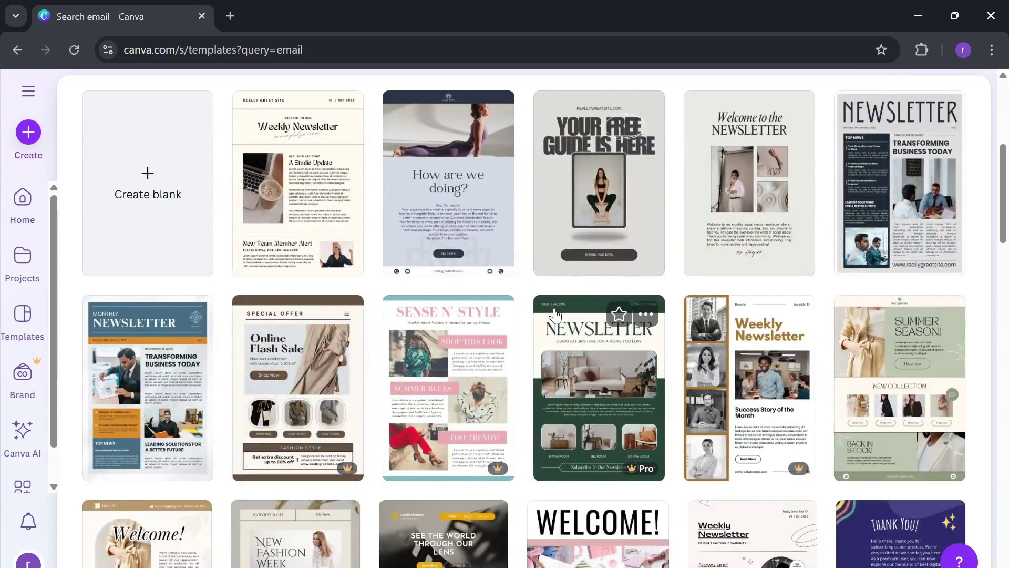
{"action": "scroll", "coordinate": [425, 173], "scroll_direction": "up", "scroll_amount": 2}
{"action": "scroll", "coordinate": [425, 173], "scroll_direction": "down", "scroll_amount": 2}
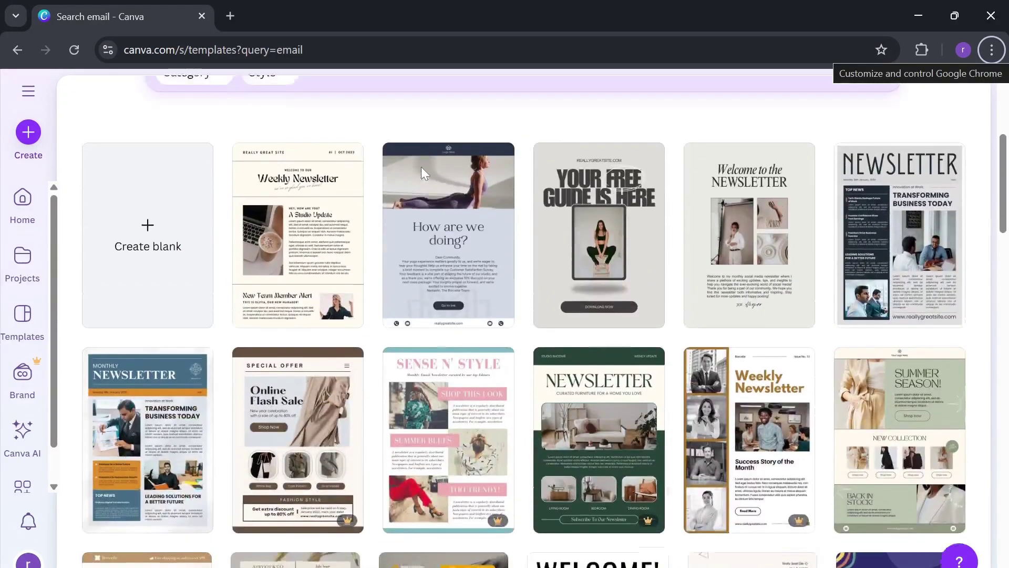
{"action": "scroll", "coordinate": [421, 166], "scroll_direction": "down", "scroll_amount": 3}
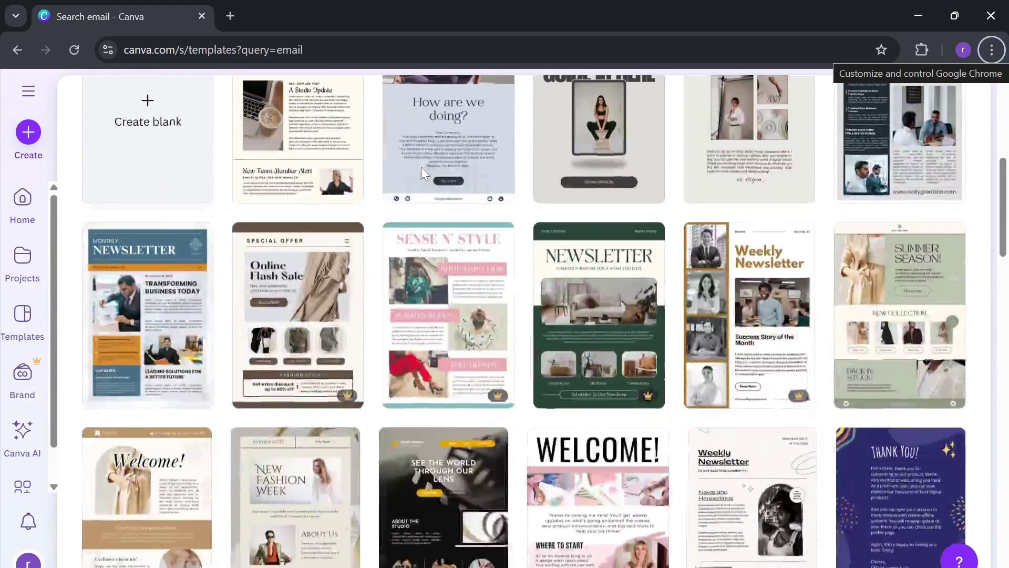
{"action": "scroll", "coordinate": [421, 167], "scroll_direction": "down", "scroll_amount": 1}
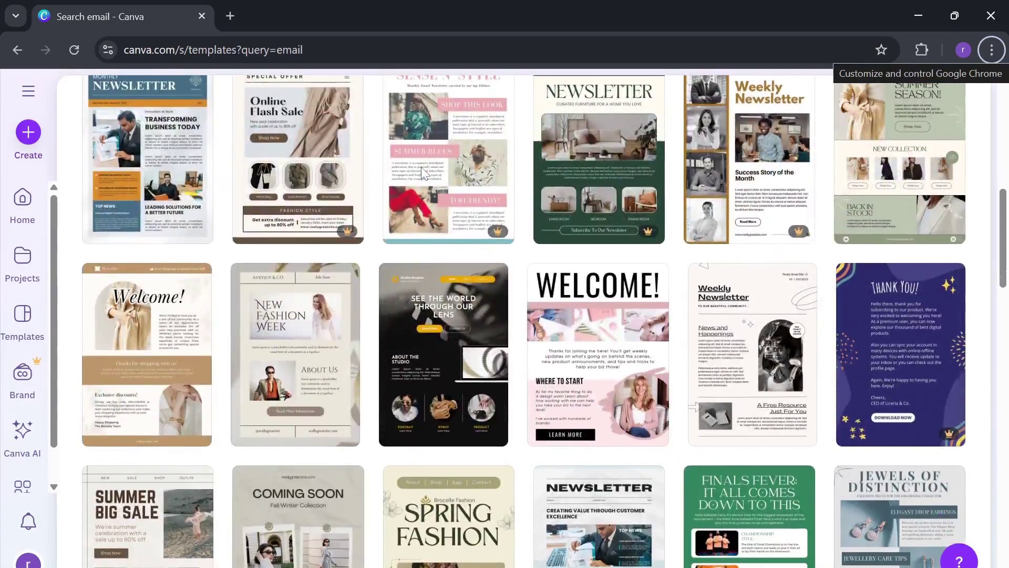
{"action": "scroll", "coordinate": [421, 166], "scroll_direction": "down", "scroll_amount": 4}
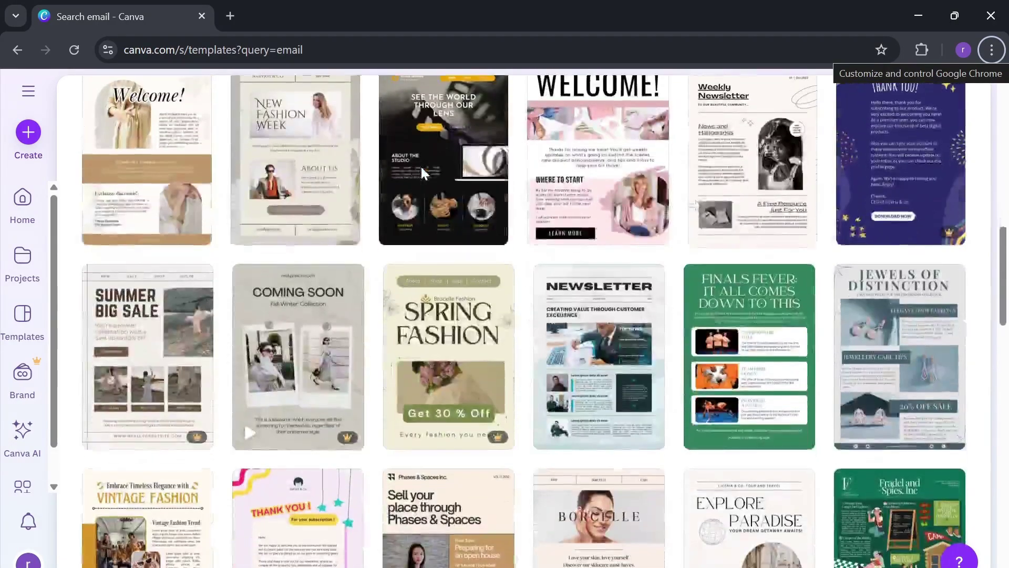
{"action": "scroll", "coordinate": [422, 169], "scroll_direction": "down", "scroll_amount": 4}
{"action": "scroll", "coordinate": [422, 169], "scroll_direction": "up", "scroll_amount": 2}
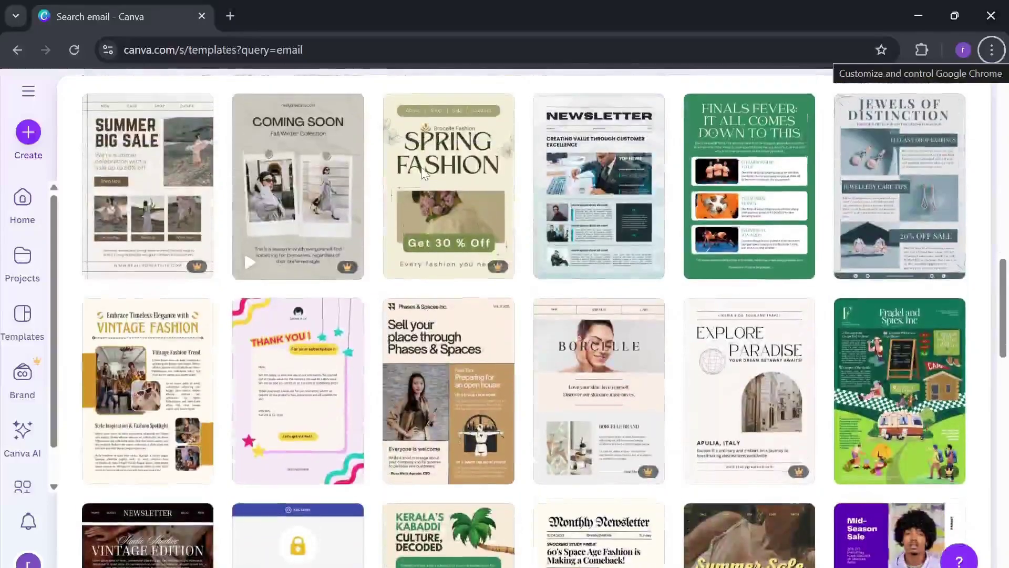
{"action": "scroll", "coordinate": [422, 169], "scroll_direction": "down", "scroll_amount": 1}
{"action": "scroll", "coordinate": [421, 166], "scroll_direction": "up", "scroll_amount": 2}
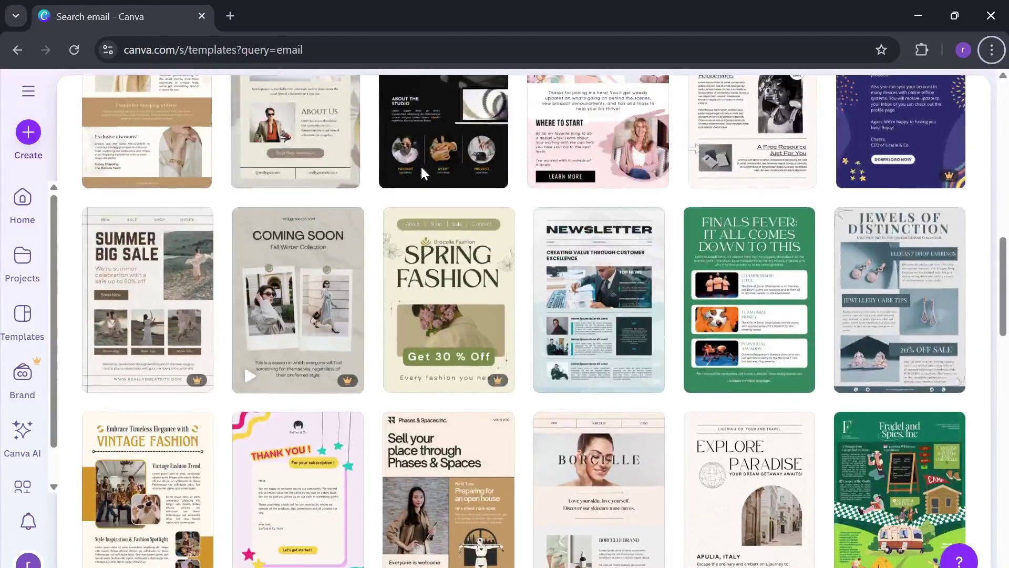
{"action": "scroll", "coordinate": [420, 165], "scroll_direction": "down", "scroll_amount": 2}
{"action": "scroll", "coordinate": [420, 166], "scroll_direction": "down", "scroll_amount": 2}
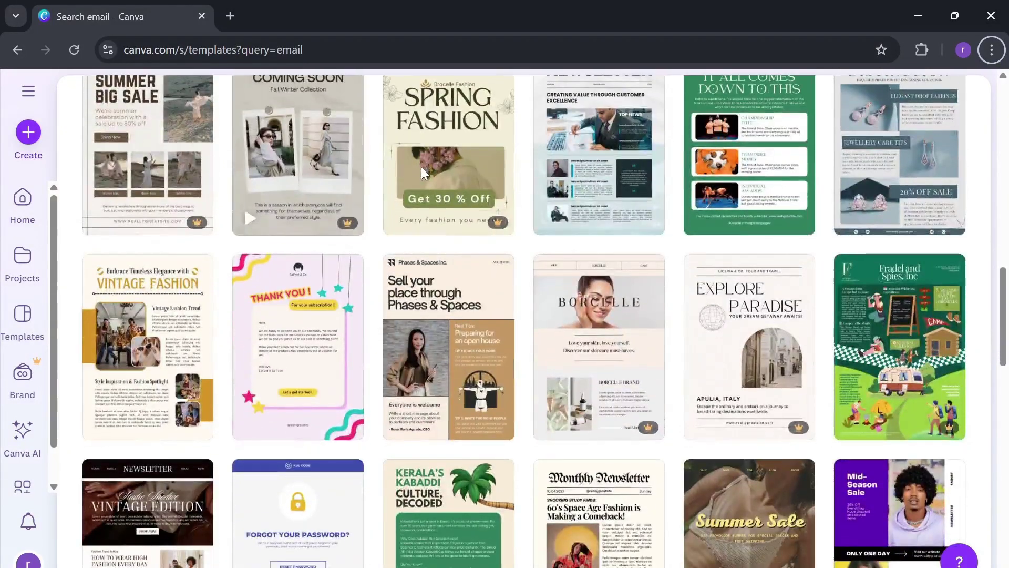
{"action": "scroll", "coordinate": [422, 169], "scroll_direction": "down", "scroll_amount": 4}
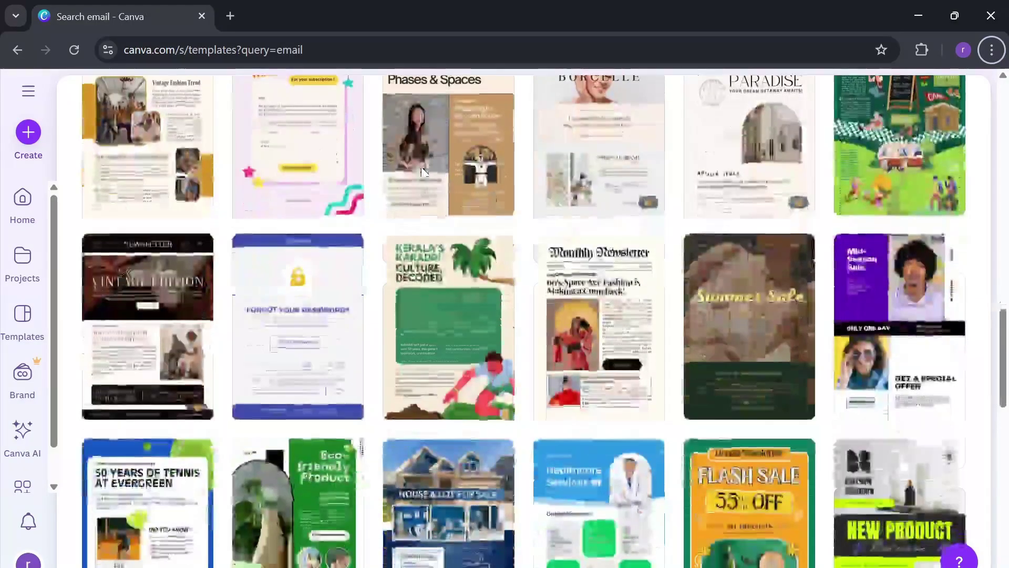
{"action": "scroll", "coordinate": [425, 173], "scroll_direction": "up", "scroll_amount": 4}
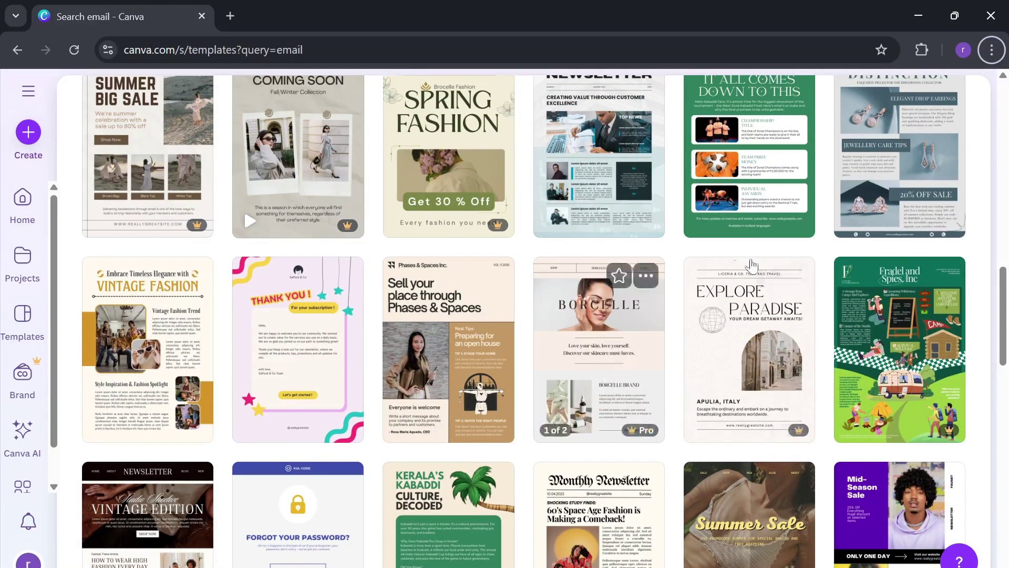
{"action": "scroll", "coordinate": [892, 266], "scroll_direction": "up", "scroll_amount": 2}
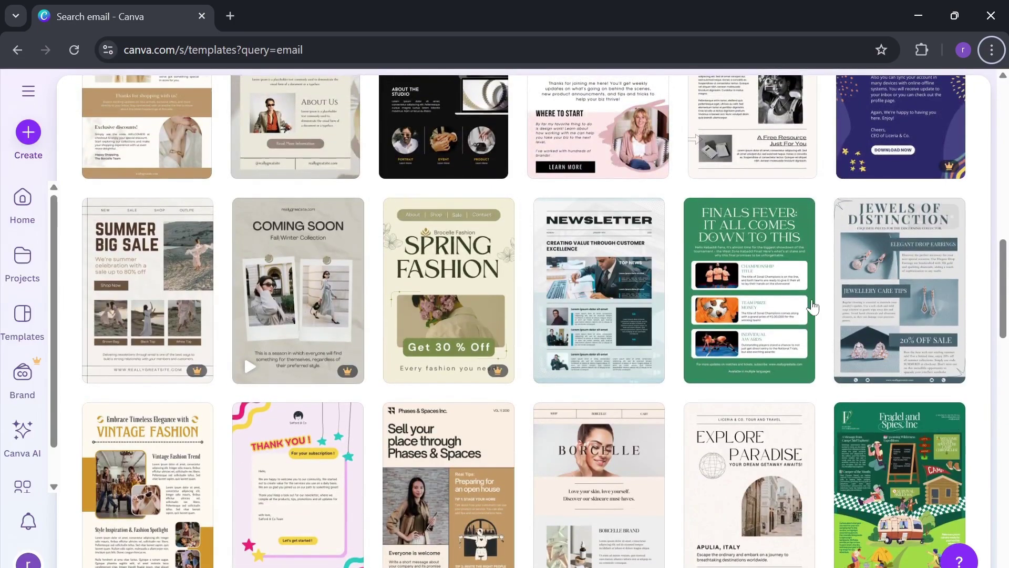
{"action": "scroll", "coordinate": [805, 309], "scroll_direction": "down", "scroll_amount": 9}
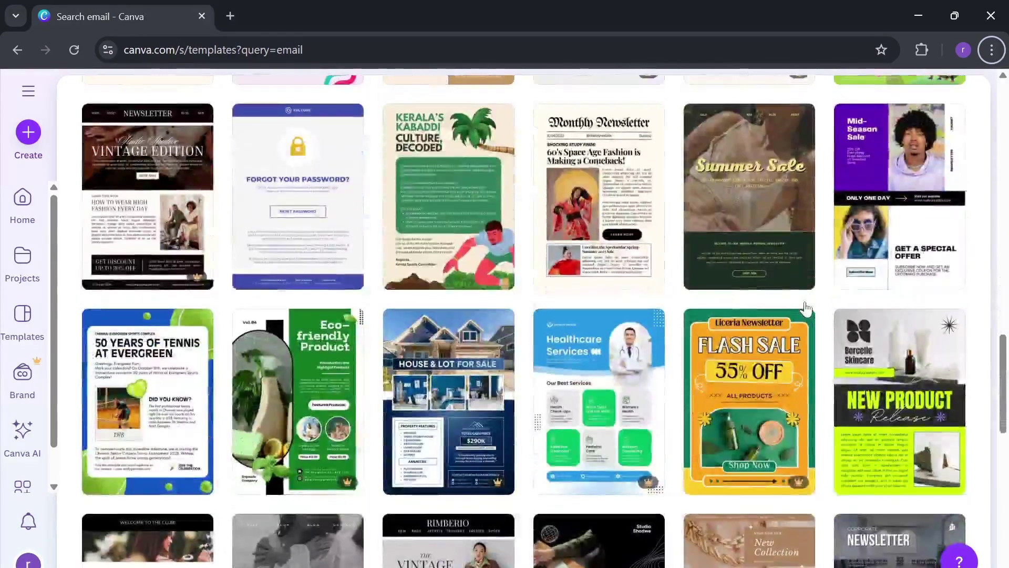
{"action": "scroll", "coordinate": [806, 308], "scroll_direction": "down", "scroll_amount": 3}
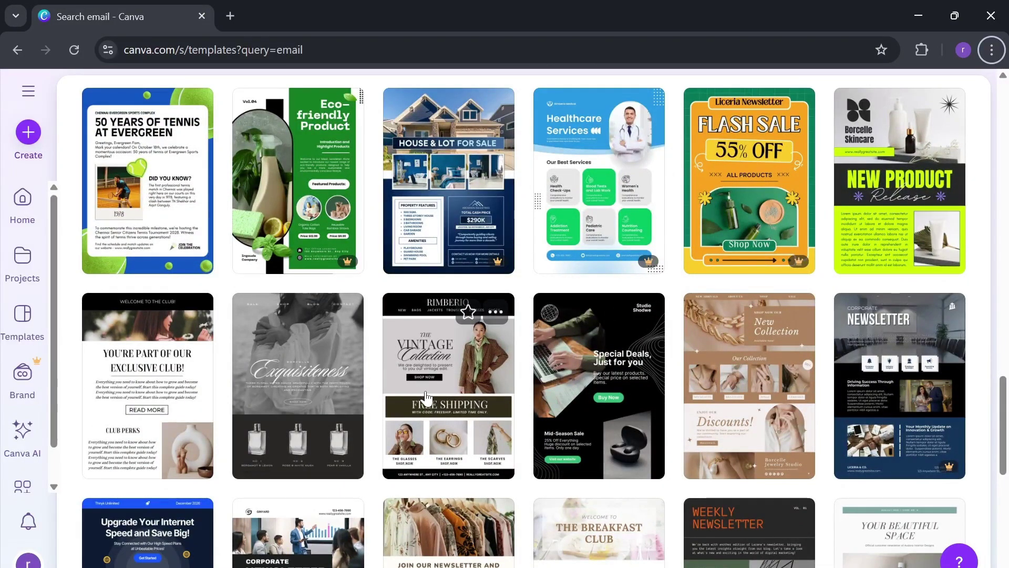
- Customize the Vintage Collection fashion newsletter template, then peek at the Design and Elements panels
{"action": "left_click", "coordinate": [427, 408]}
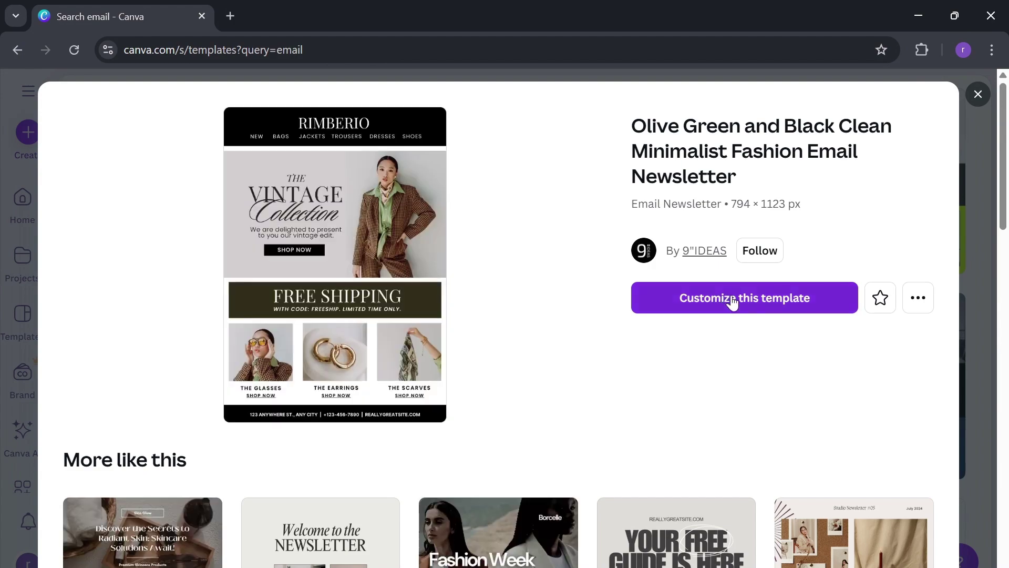
{"action": "left_click", "coordinate": [731, 298]}
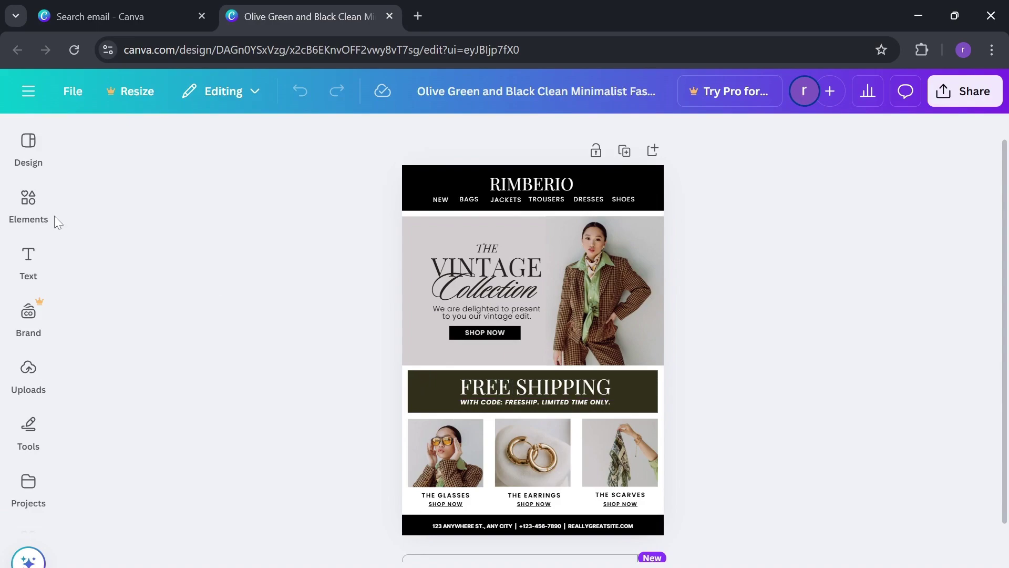
{"action": "left_click", "coordinate": [29, 205]}
{"action": "left_click", "coordinate": [36, 157]}
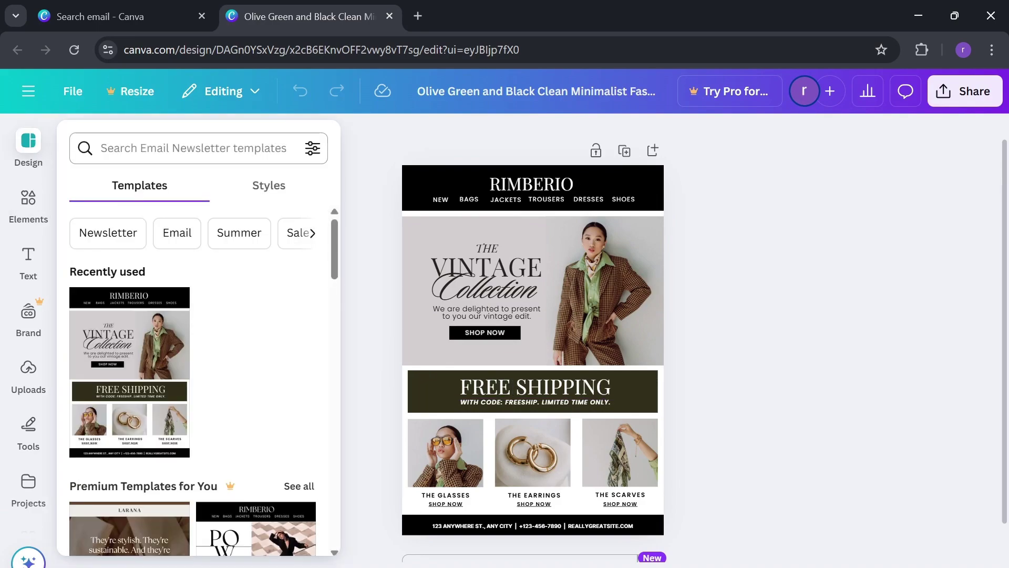
{"action": "key", "text": "Escape"}
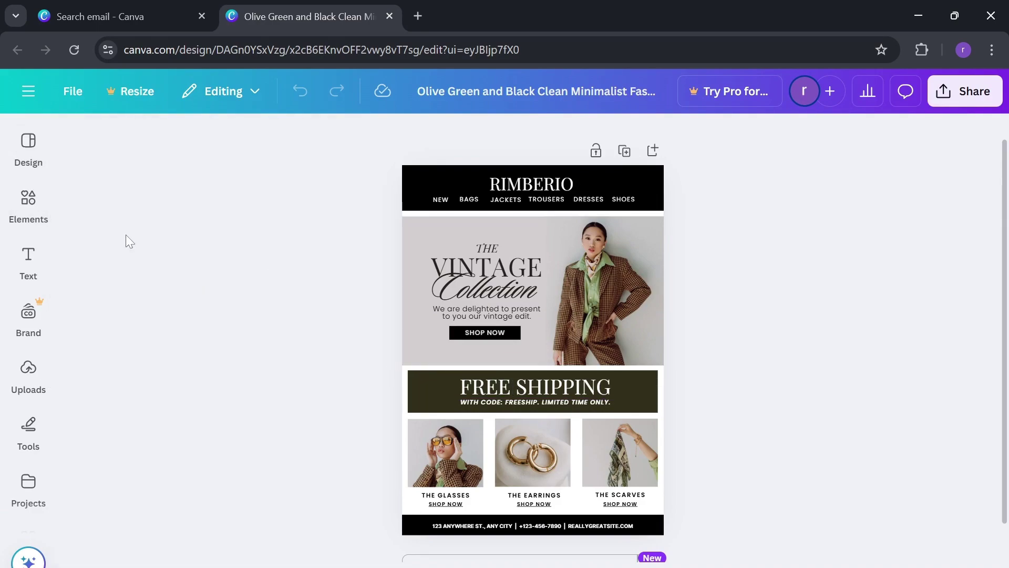
{"action": "left_click", "coordinate": [31, 205]}
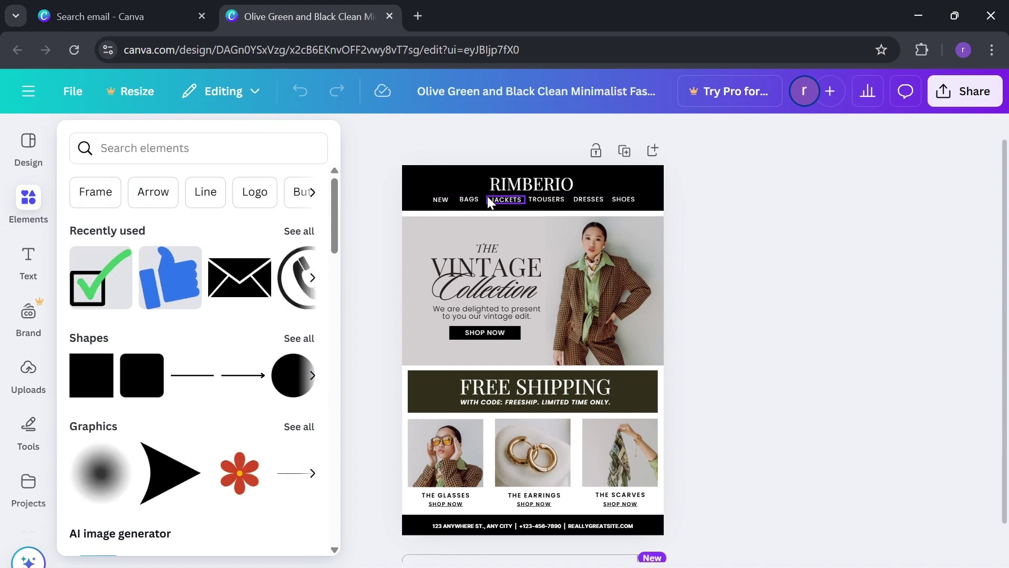
{"action": "key", "text": "Escape"}
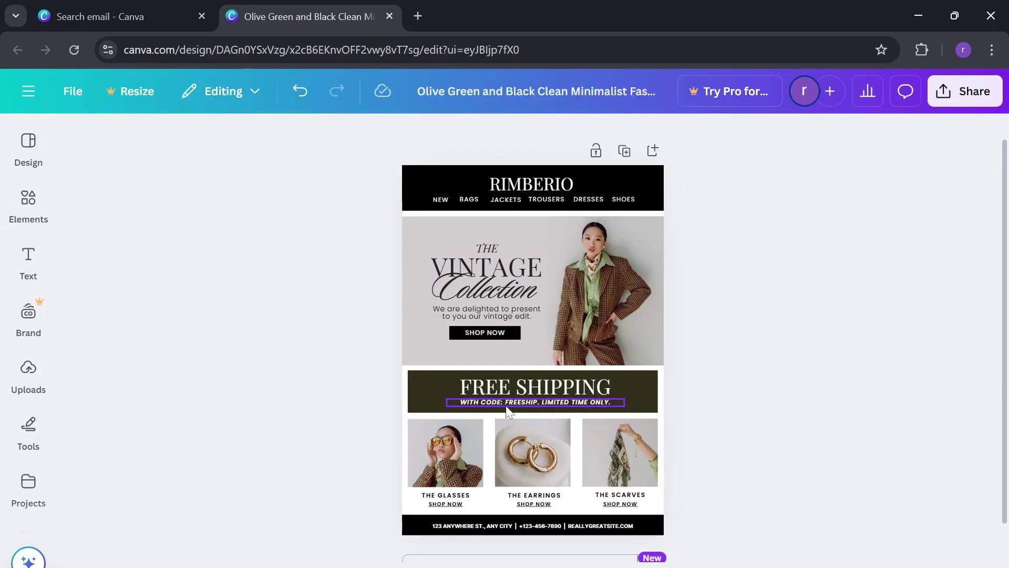
- Rename the RIMBERIO brand heading to LIVERY
{"action": "left_click", "coordinate": [526, 185]}
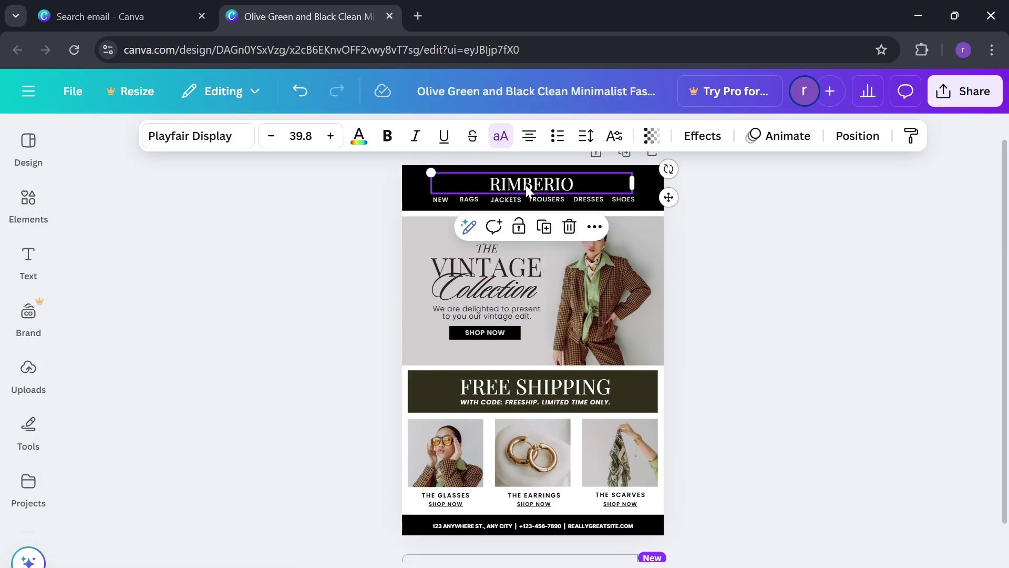
{"action": "double_click", "coordinate": [525, 185]}
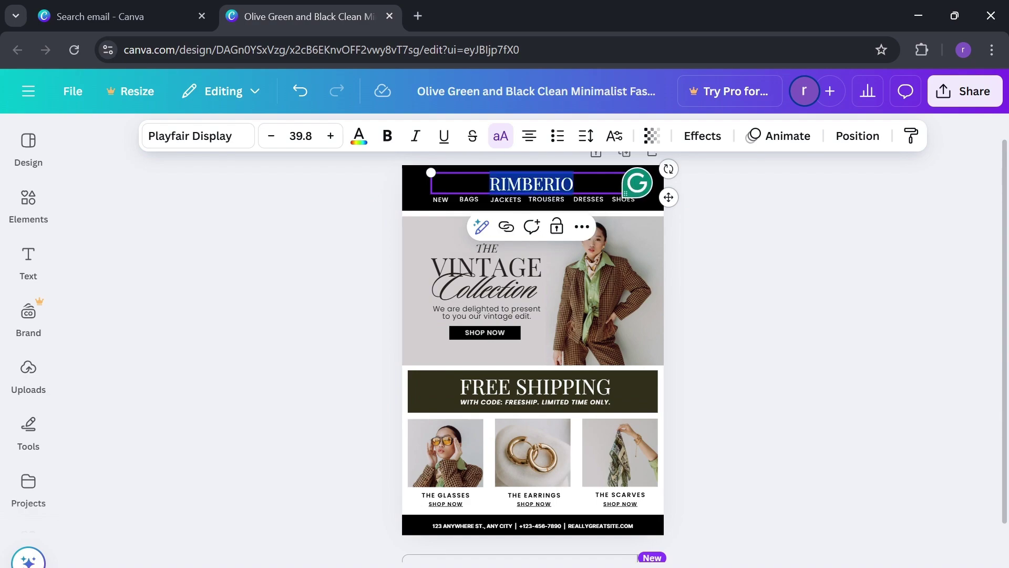
{"action": "type", "text": "LIVERY"}
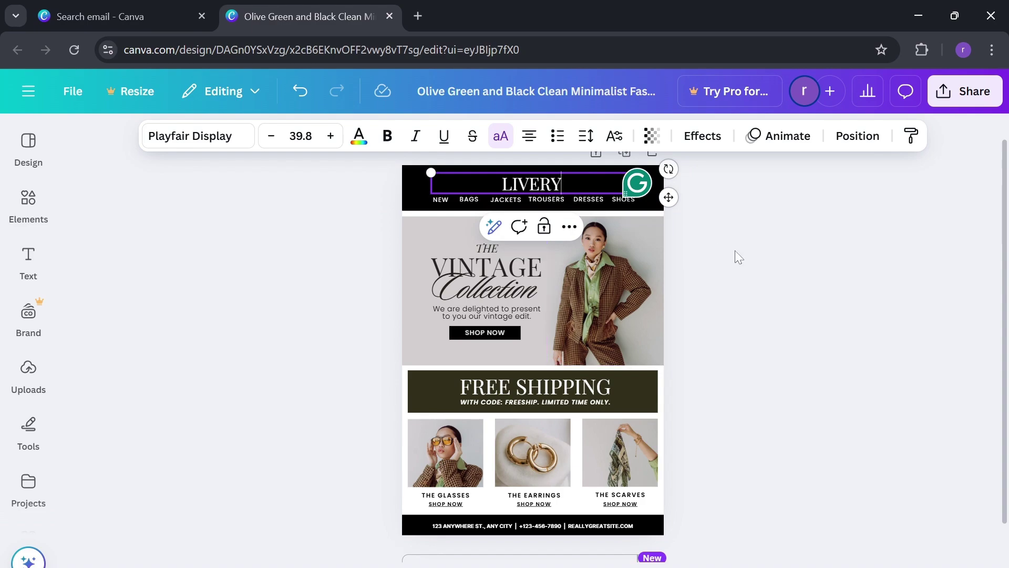
{"action": "left_click", "coordinate": [762, 258]}
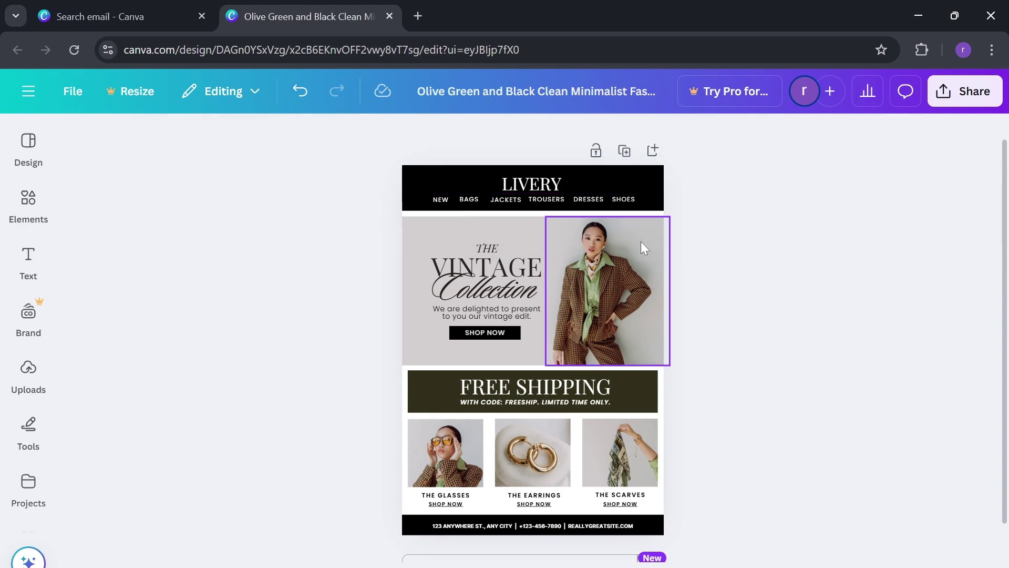
- Replace the VINTAGE hero heading with CLASSY
{"action": "left_click", "coordinate": [506, 270]}
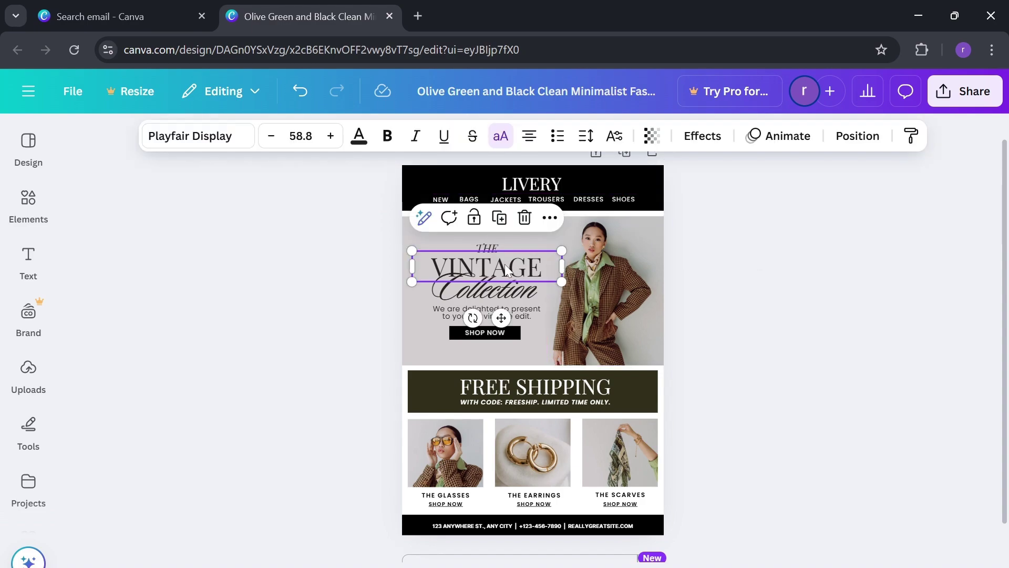
{"action": "double_click", "coordinate": [506, 271]}
{"action": "type", "text": "CLASSY"}
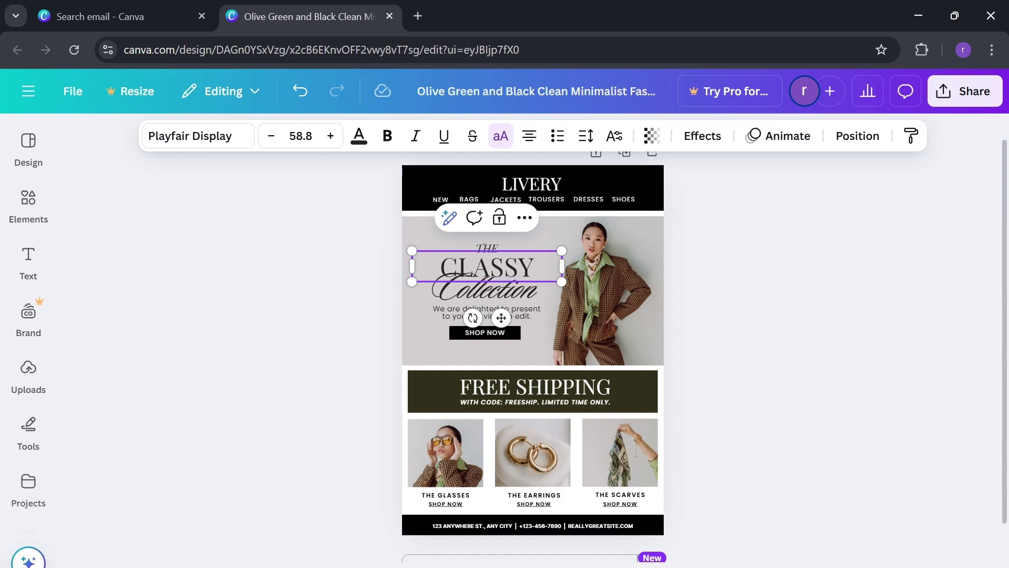
- Nudge the Collection script and the 'We are delighted' tagline slightly down
{"action": "left_click", "coordinate": [496, 295]}
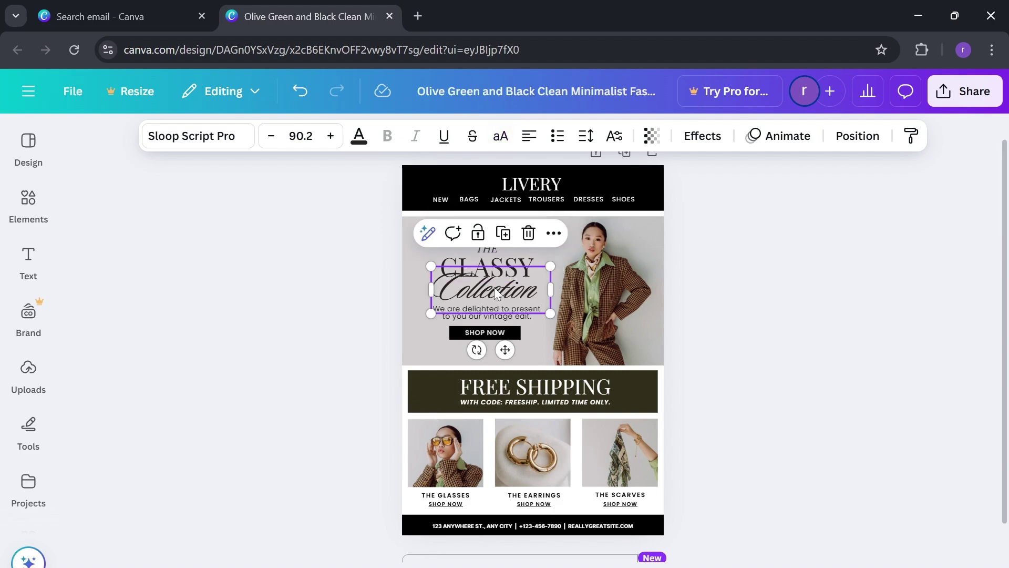
{"action": "left_click_drag", "start_coordinate": [497, 294], "coordinate": [492, 299]}
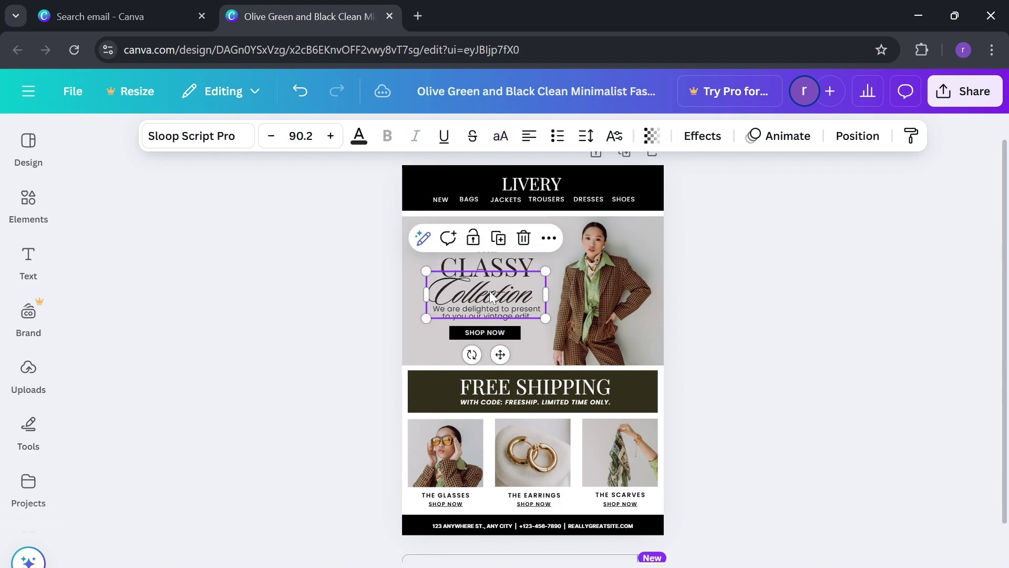
{"action": "left_click", "coordinate": [725, 297]}
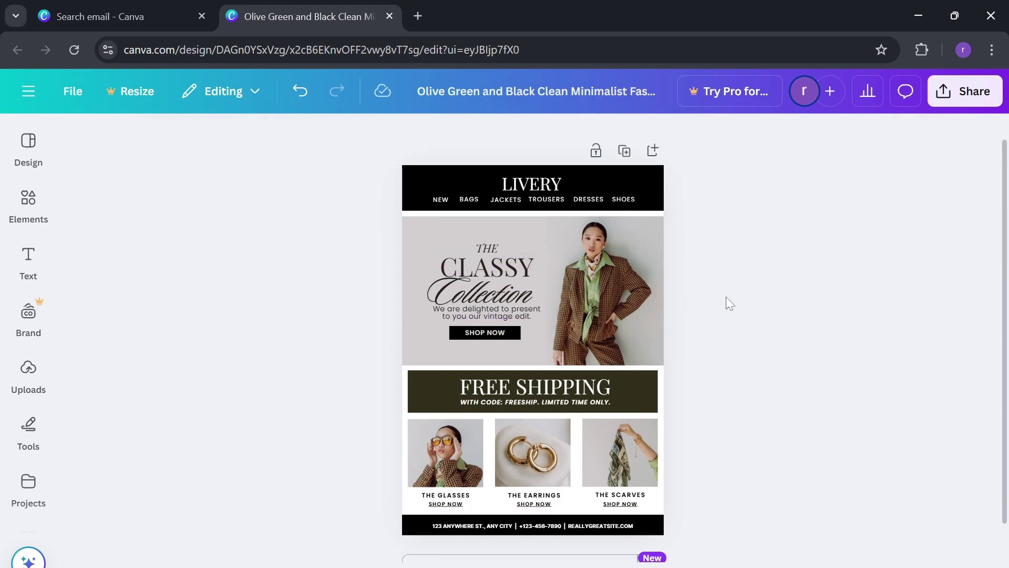
{"action": "left_click", "coordinate": [519, 311]}
{"action": "left_click_drag", "start_coordinate": [520, 314], "coordinate": [521, 316]}
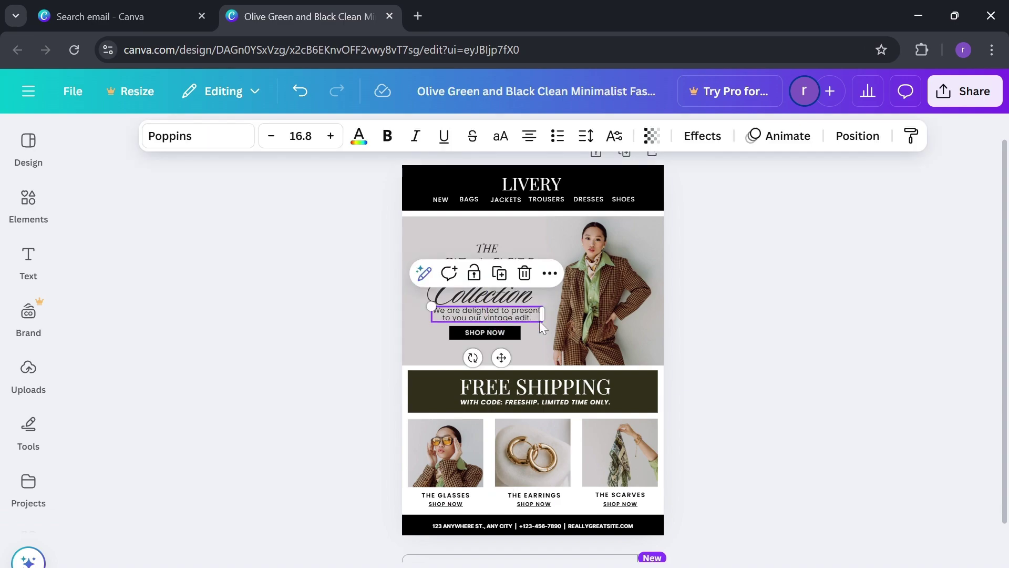
- Change the FREE SHIPPING banner heading to 40% OFF
{"action": "left_click", "coordinate": [769, 327]}
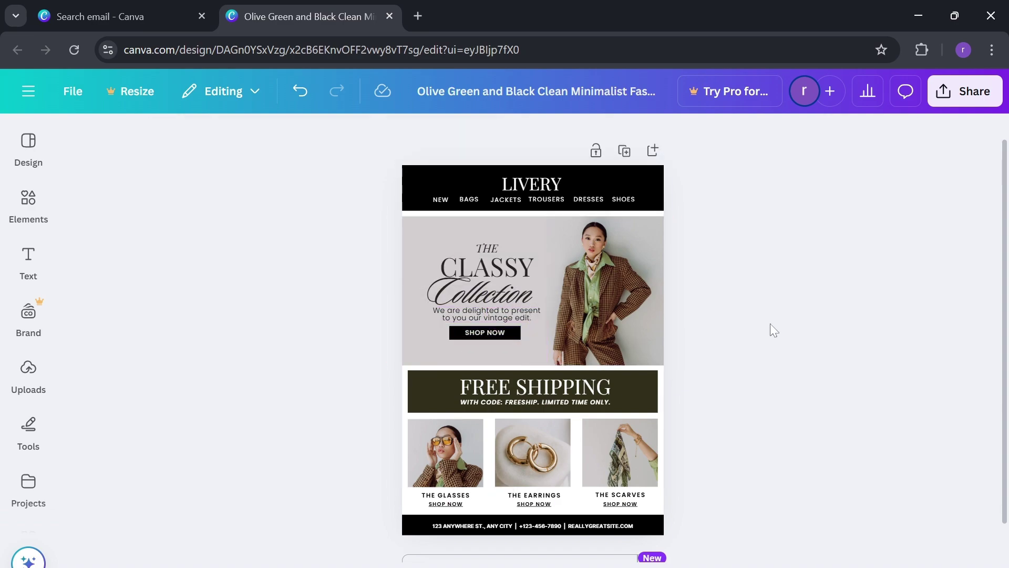
{"action": "scroll", "coordinate": [707, 326], "scroll_direction": "down", "scroll_amount": 1}
{"action": "left_click", "coordinate": [571, 349]}
{"action": "left_click", "coordinate": [571, 349]}
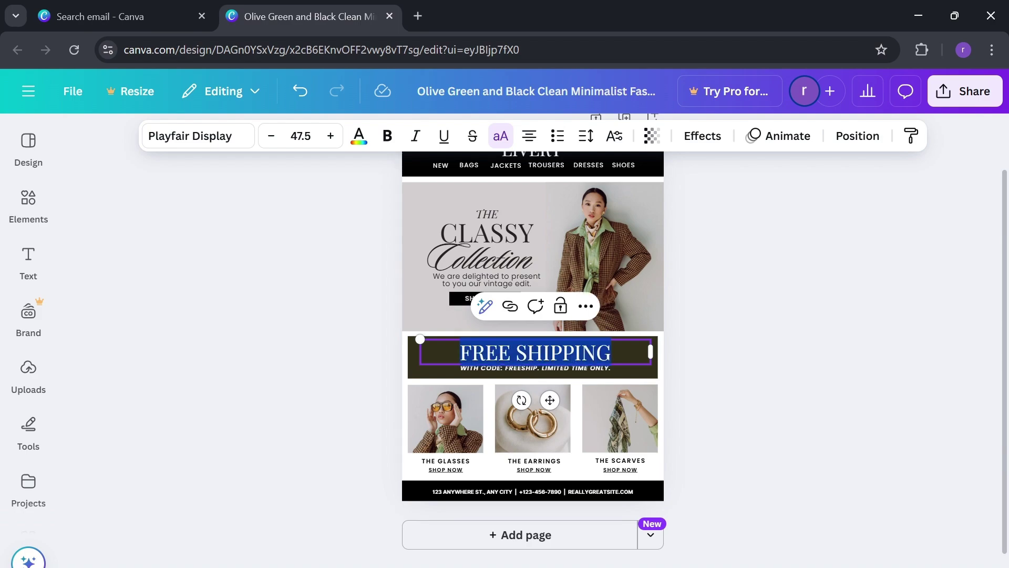
{"action": "type", "text": "40"}
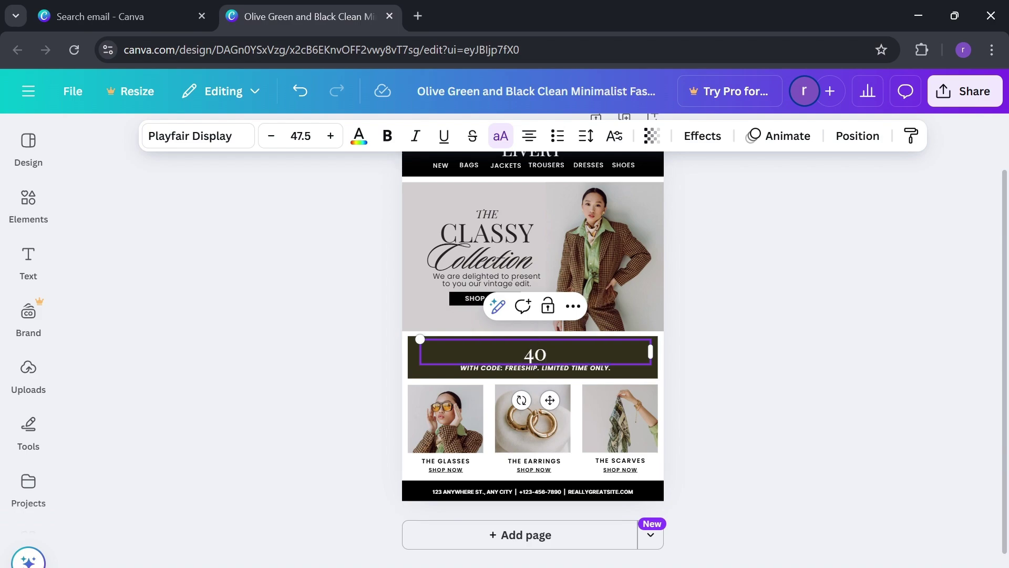
{"action": "type", "text": "% OFF"}
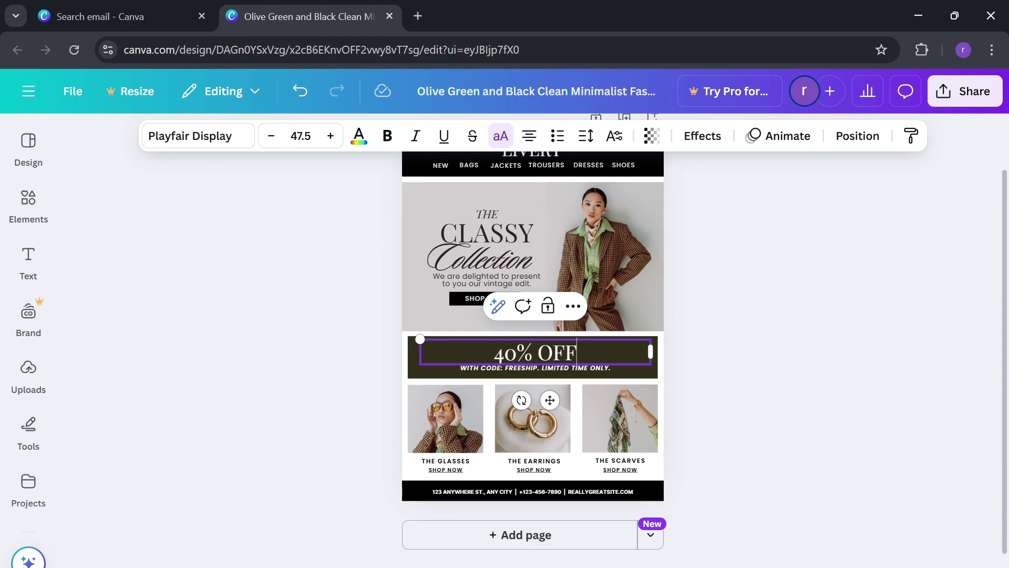
{"action": "left_click", "coordinate": [823, 325]}
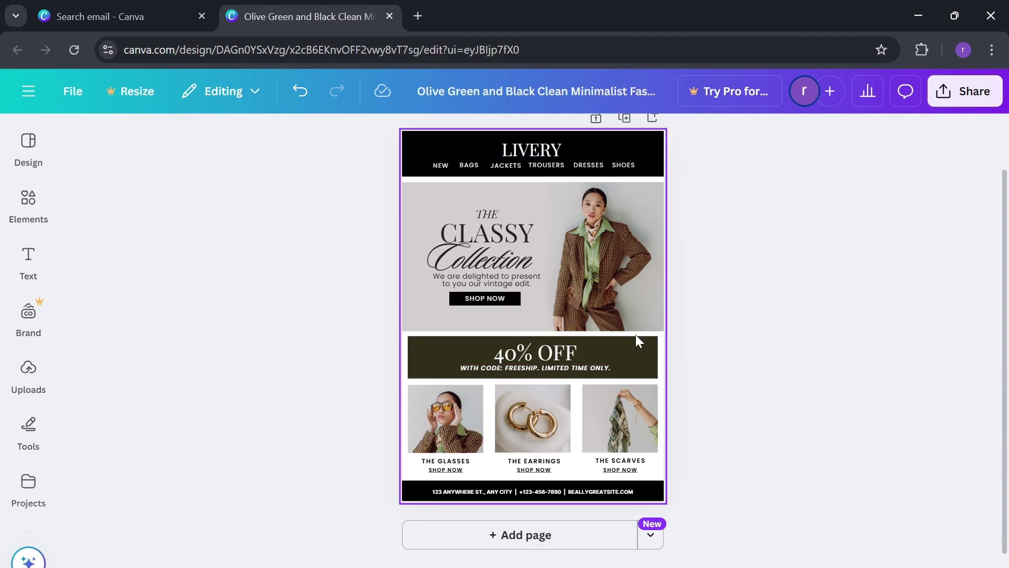
- Place the cursor after the FREESHIP code in the banner subtitle
{"action": "left_click", "coordinate": [548, 372]}
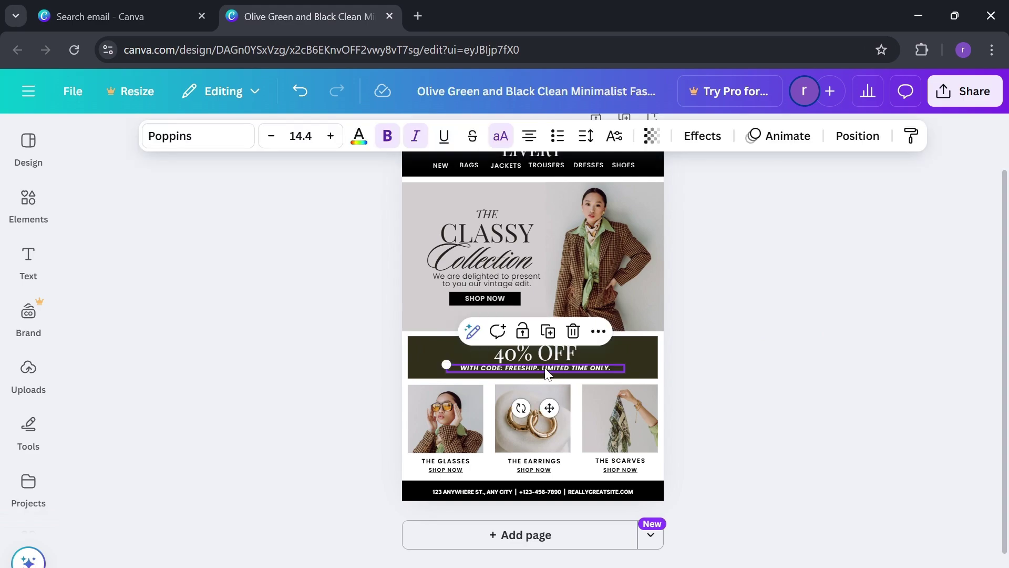
{"action": "double_click", "coordinate": [532, 371]}
{"action": "left_click", "coordinate": [530, 367]}
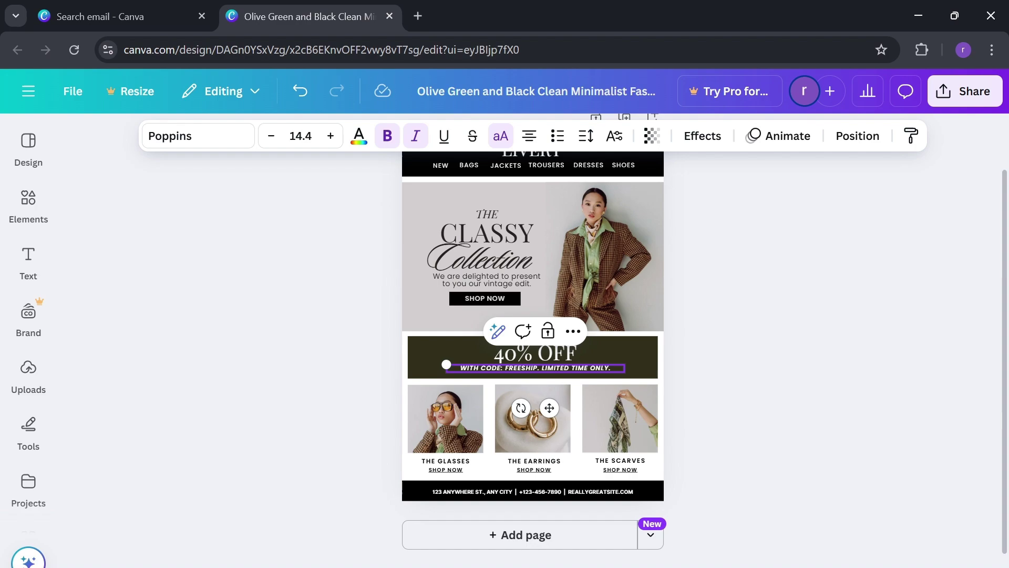
- Replace the FREESHIP code with LIVERY in the subtitle
{"action": "key", "text": "BackSpace"}
{"action": "key", "text": "BackSpace"}
{"action": "key", "text": "BackSpace"}
{"action": "key", "text": "BackSpace"}
{"action": "key", "text": "BackSpace"}
{"action": "key", "text": "BackSpace"}
{"action": "key", "text": "BackSpace"}
{"action": "key", "text": "BackSpace"}
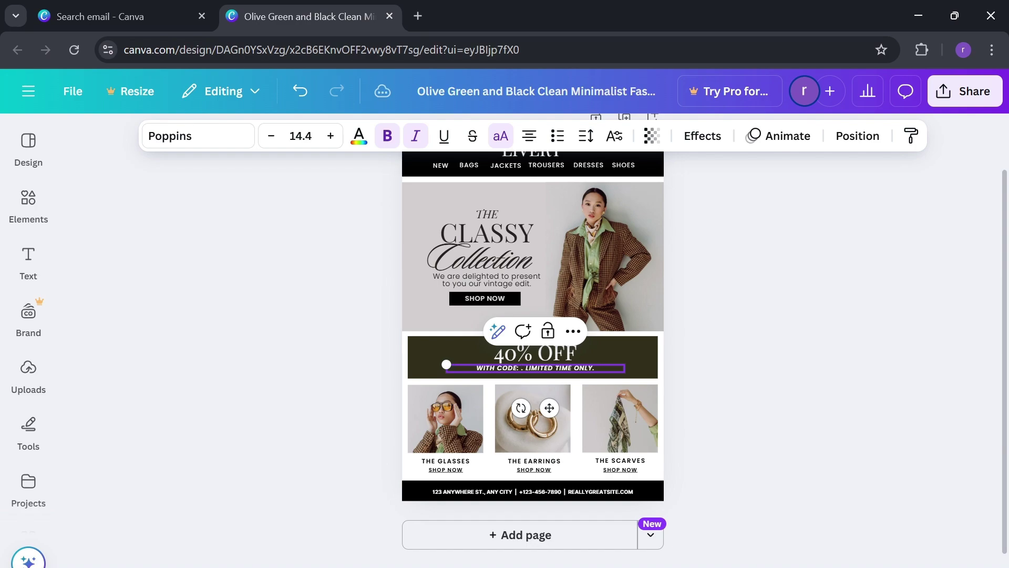
{"action": "type", "text": "LIVERY"}
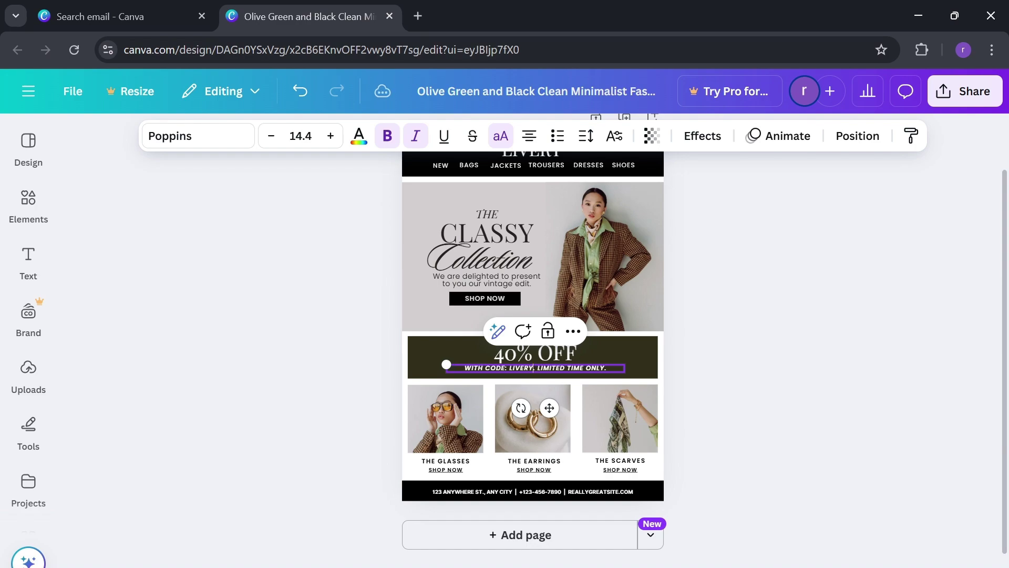
{"action": "left_click", "coordinate": [729, 349]}
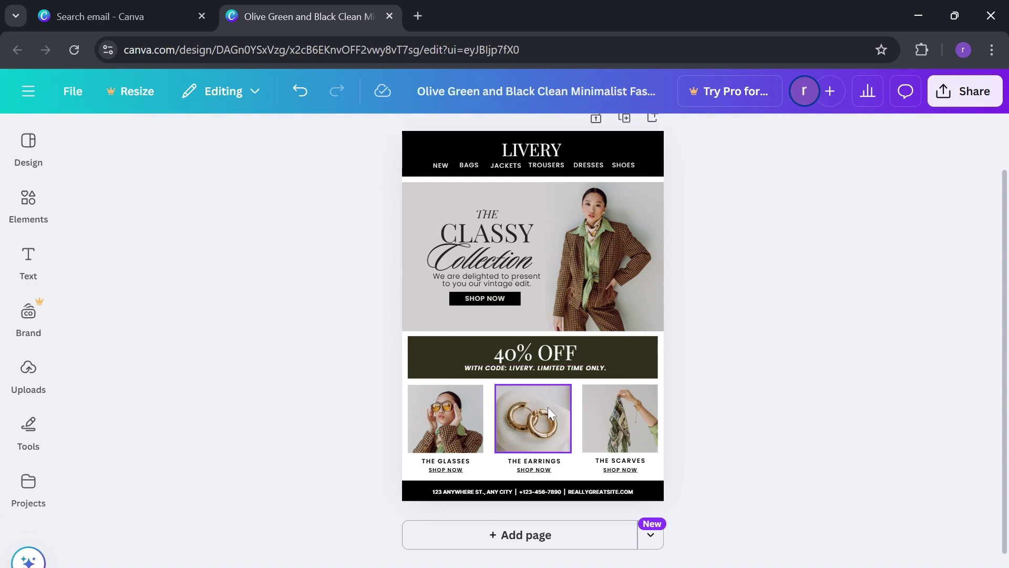
- Select the Glasses image and look through the Brand, Text and Uploads panels
{"action": "left_click", "coordinate": [448, 428]}
{"action": "left_click", "coordinate": [29, 312]}
{"action": "left_click", "coordinate": [28, 263]}
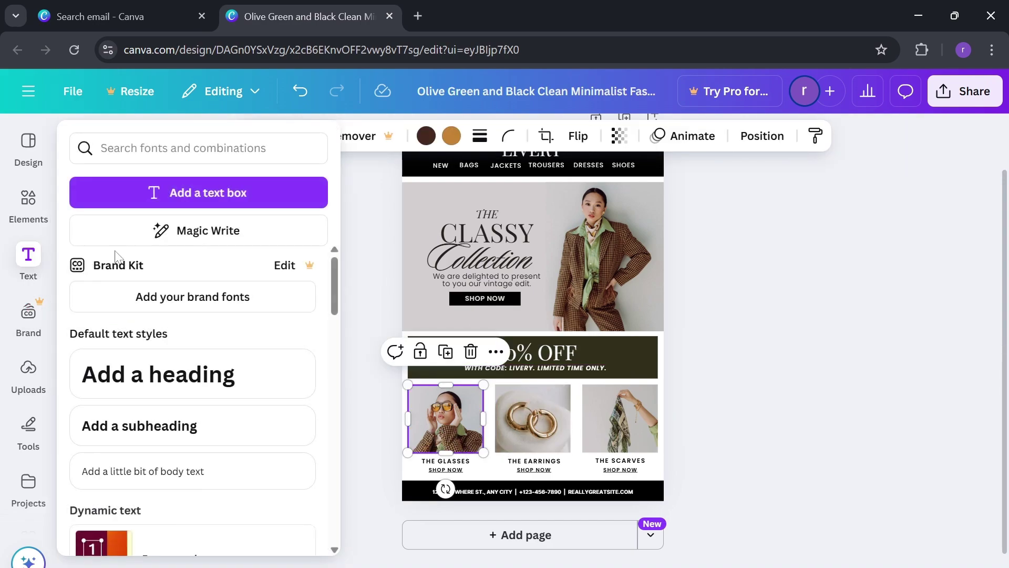
{"action": "left_click", "coordinate": [436, 448]}
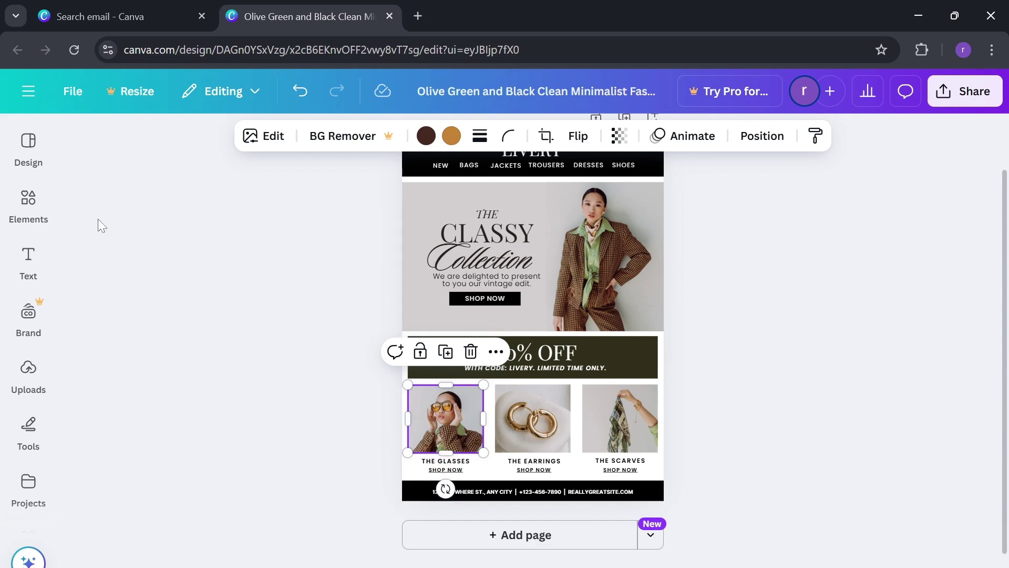
{"action": "left_click", "coordinate": [28, 312]}
{"action": "left_click", "coordinate": [30, 371]}
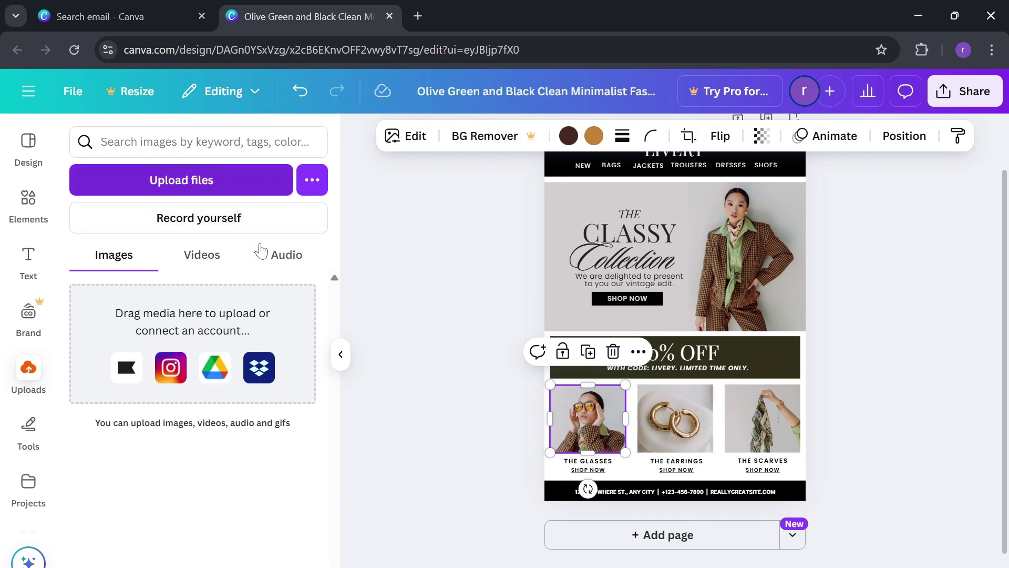
- Select the footer address text and show the Elements library
{"action": "left_click", "coordinate": [459, 393]}
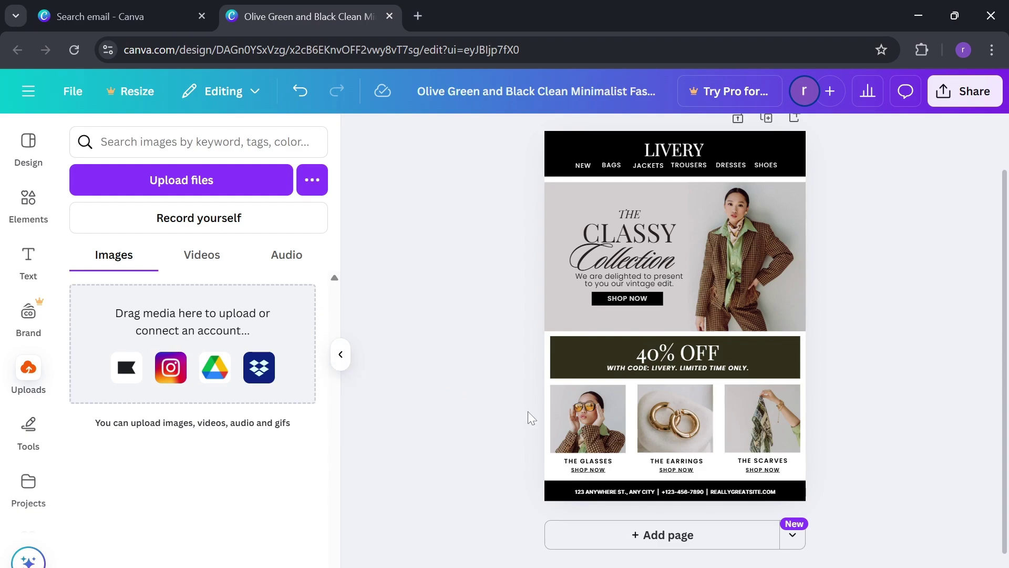
{"action": "left_click", "coordinate": [685, 491]}
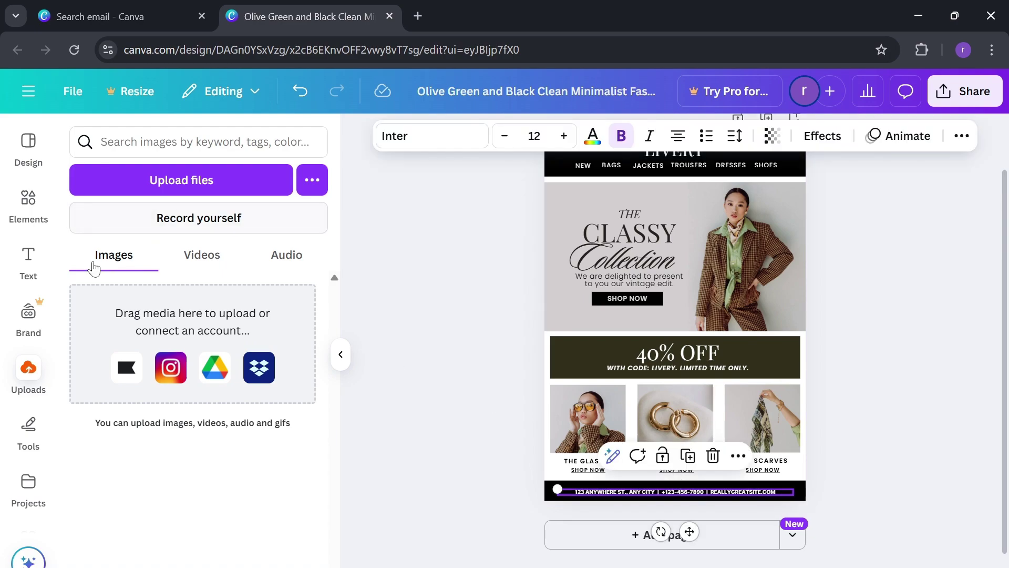
{"action": "left_click", "coordinate": [28, 199]}
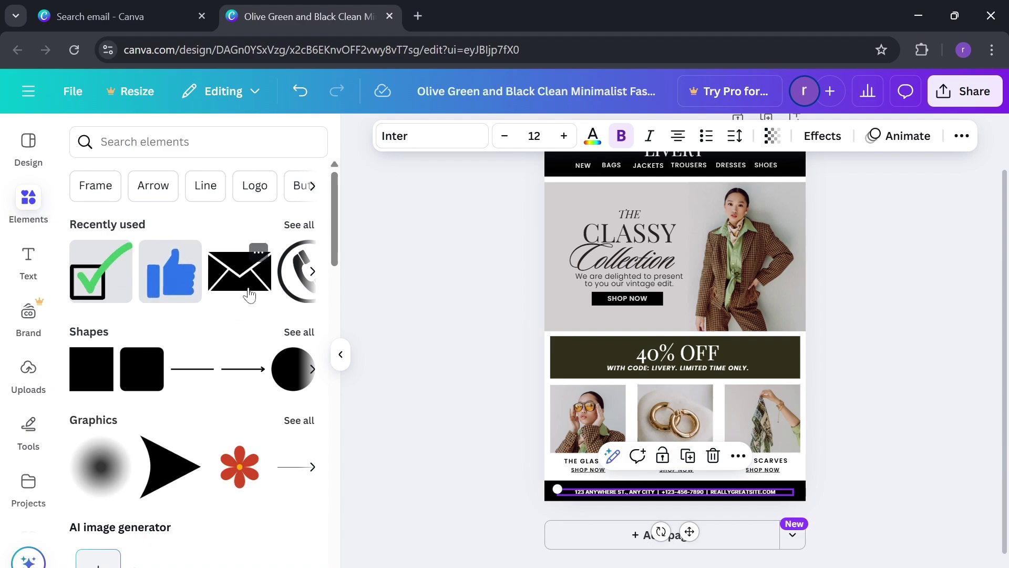
- Place the recently used envelope graphic on the page and shrink it
{"action": "left_click_drag", "start_coordinate": [249, 294], "coordinate": [528, 368]}
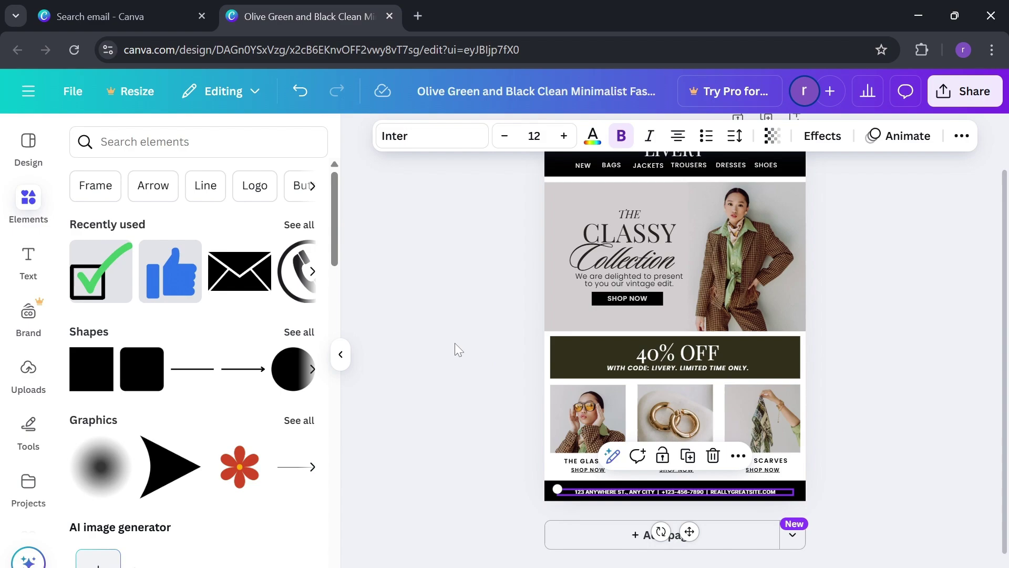
{"action": "left_click_drag", "start_coordinate": [252, 249], "coordinate": [592, 331]}
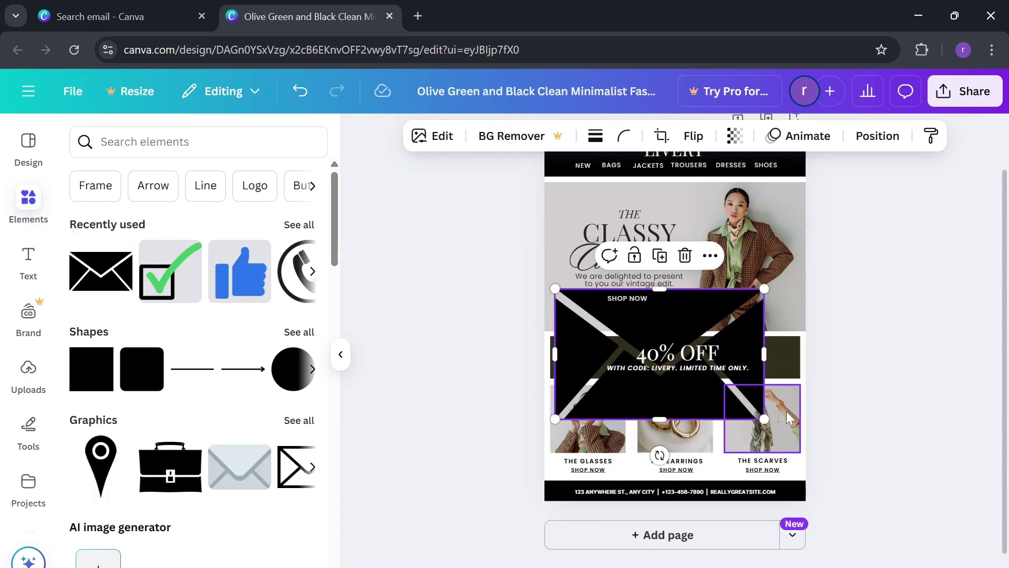
{"action": "left_click_drag", "start_coordinate": [764, 419], "coordinate": [581, 302]}
{"action": "mouse_move", "coordinate": [581, 303]}
{"action": "left_mouse_down"}
{"action": "mouse_move", "coordinate": [571, 305]}
{"action": "mouse_move", "coordinate": [577, 316]}
{"action": "mouse_move", "coordinate": [570, 311]}
{"action": "left_mouse_up"}
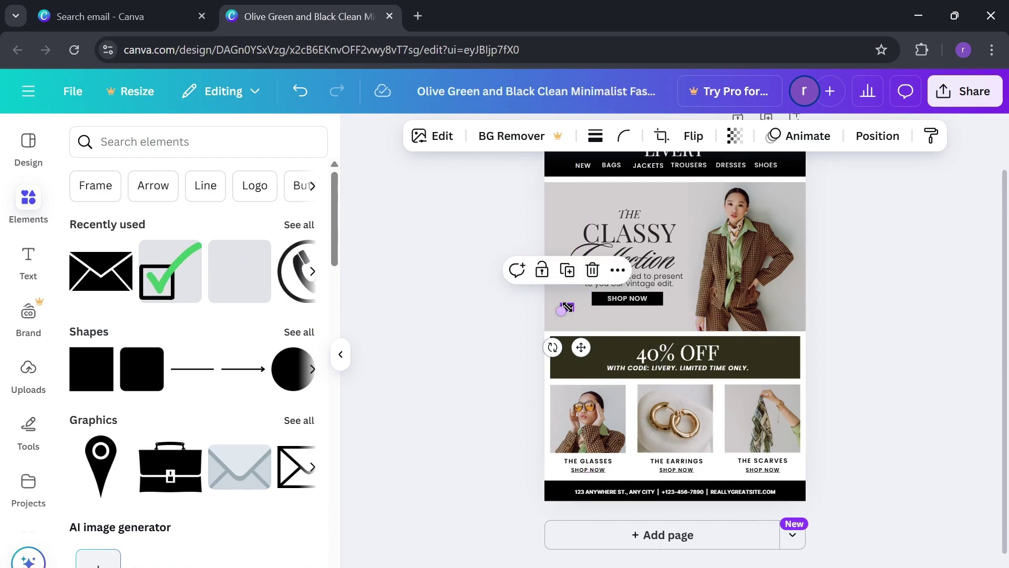
{"action": "left_click", "coordinate": [469, 314]}
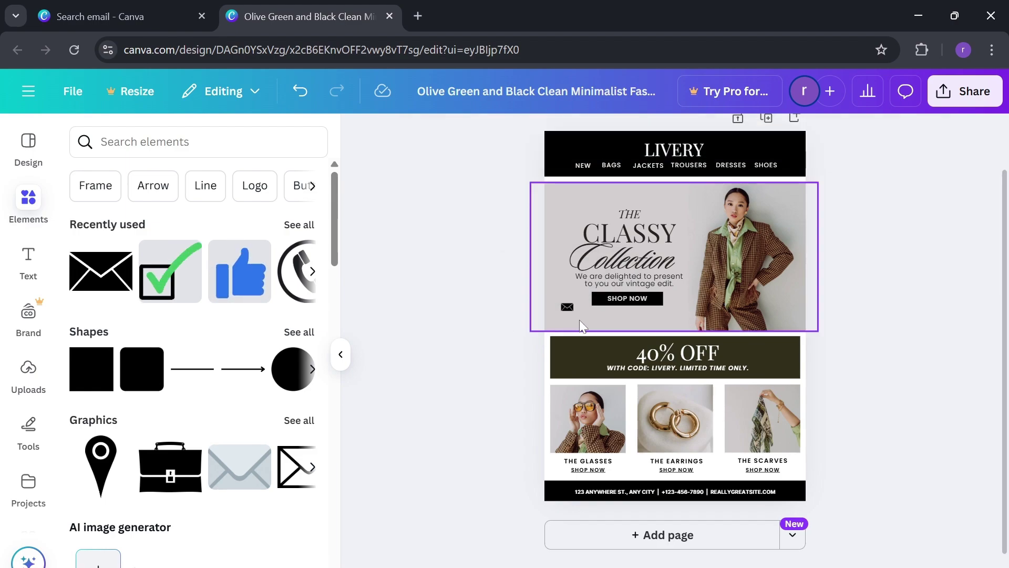
- Move the small envelope icon beside the SHOP NOW button
{"action": "left_click_drag", "start_coordinate": [565, 309], "coordinate": [573, 316]}
{"action": "left_click", "coordinate": [497, 288]}
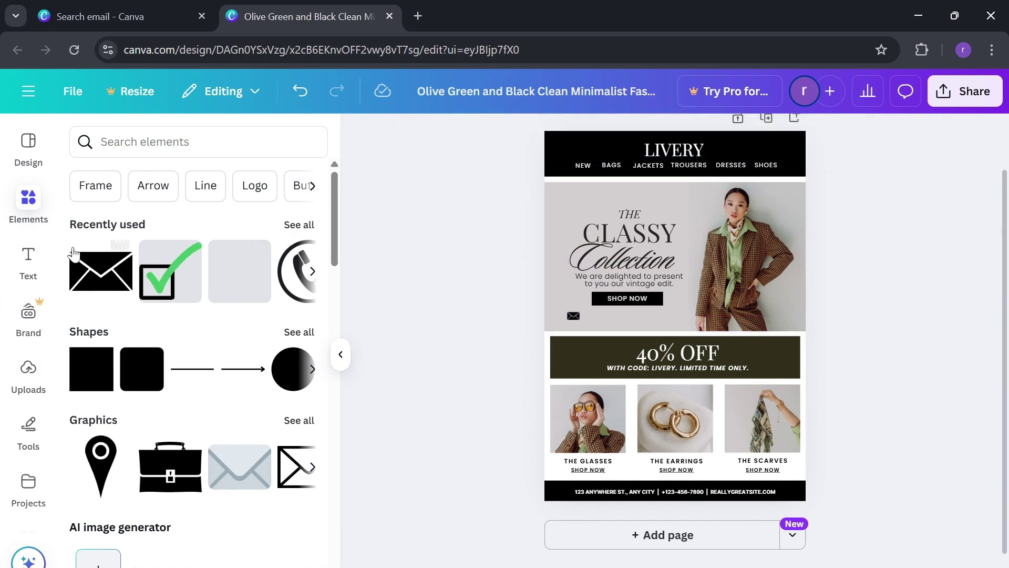
{"action": "left_click", "coordinate": [29, 261]}
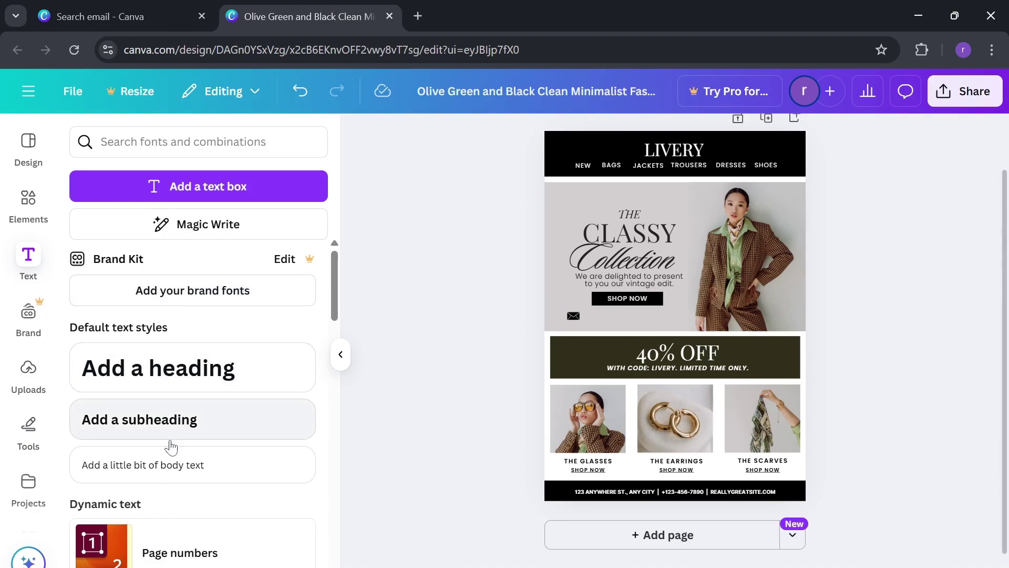
- Add a body text box and replace its placeholder with a contact e-mail address
{"action": "left_click", "coordinate": [169, 465]}
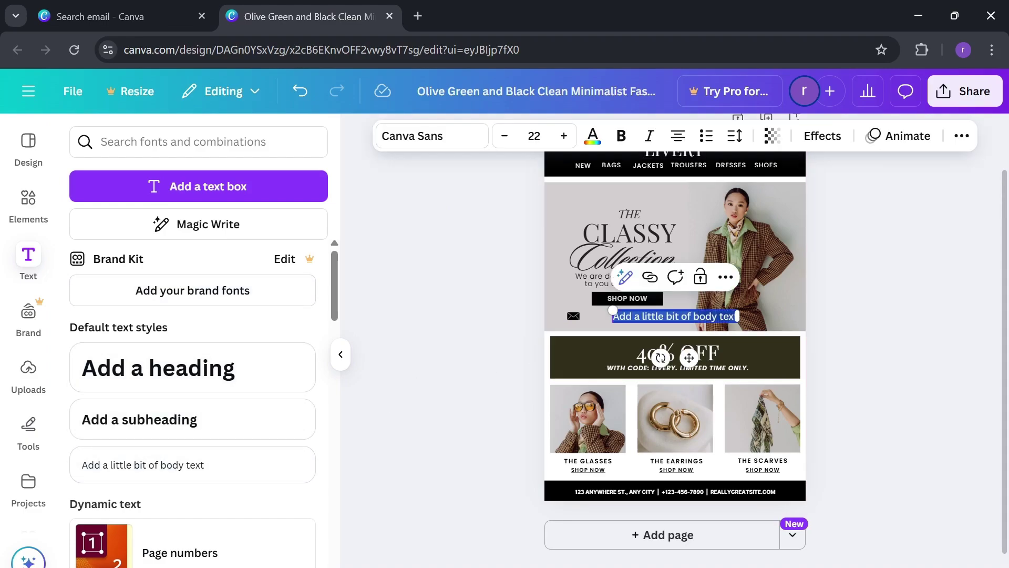
{"action": "left_click", "coordinate": [652, 316]}
{"action": "double_click", "coordinate": [652, 316]}
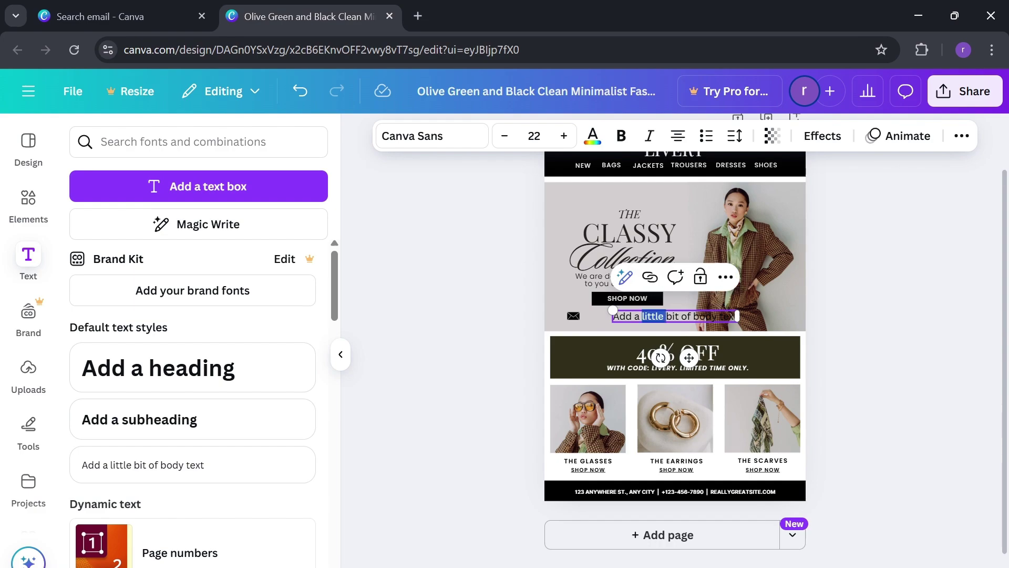
{"action": "triple_click", "coordinate": [652, 316]}
{"action": "key", "text": "BackSpace"}
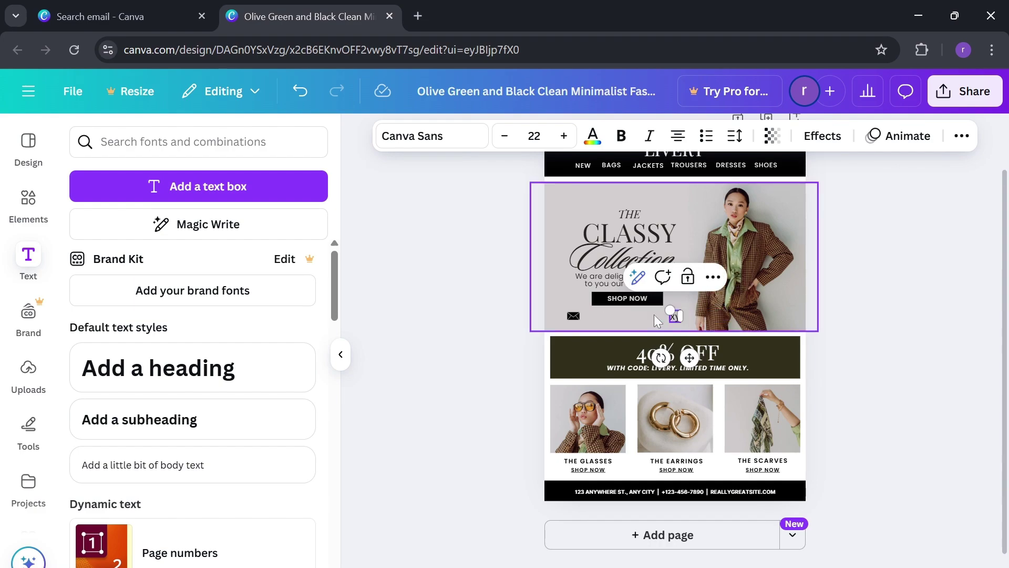
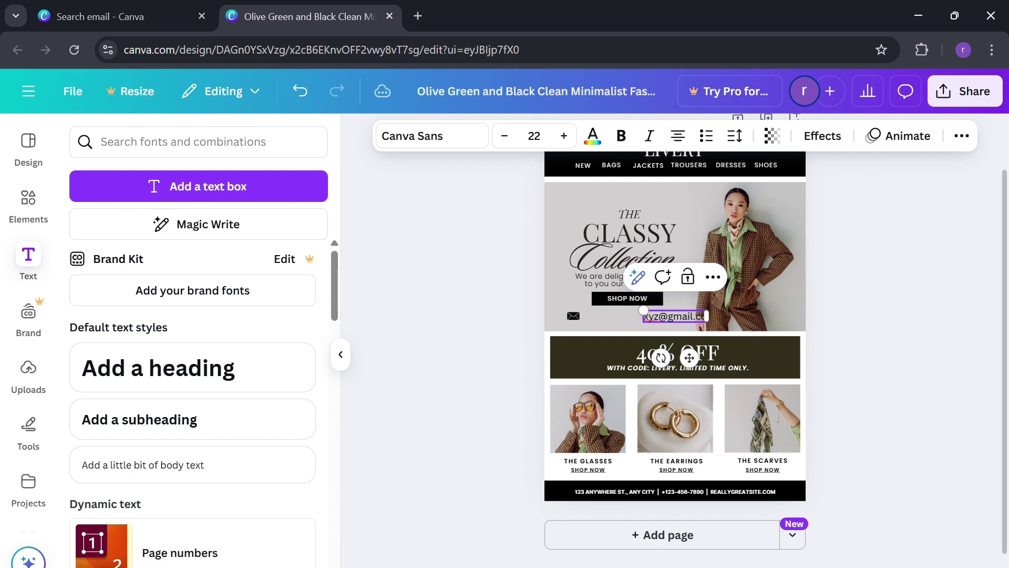
{"action": "left_click", "coordinate": [951, 281]}
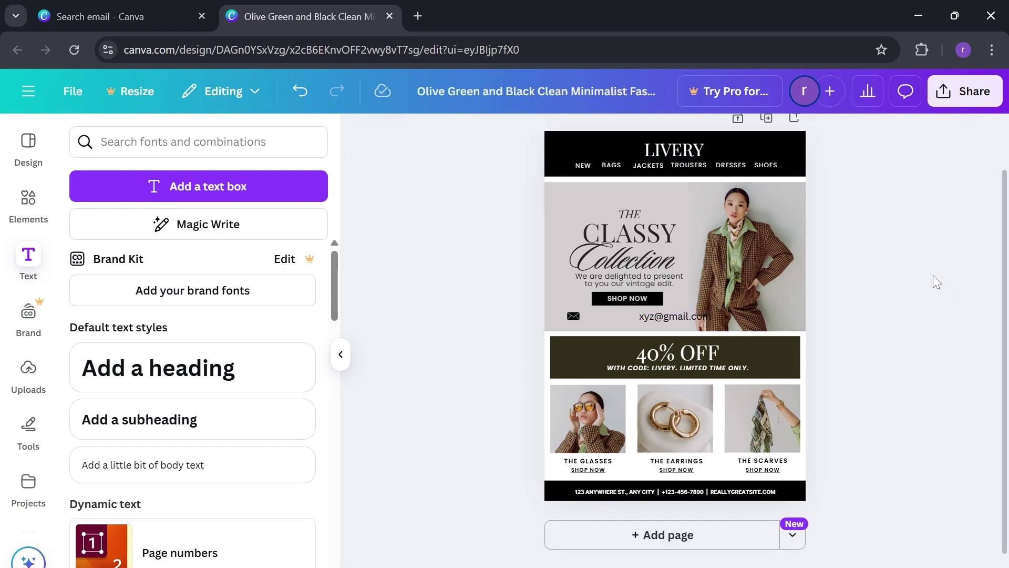
- Position the e-mail text right next to the envelope icon
{"action": "left_click_drag", "start_coordinate": [650, 311], "coordinate": [597, 314]}
{"action": "left_click", "coordinate": [953, 245]}
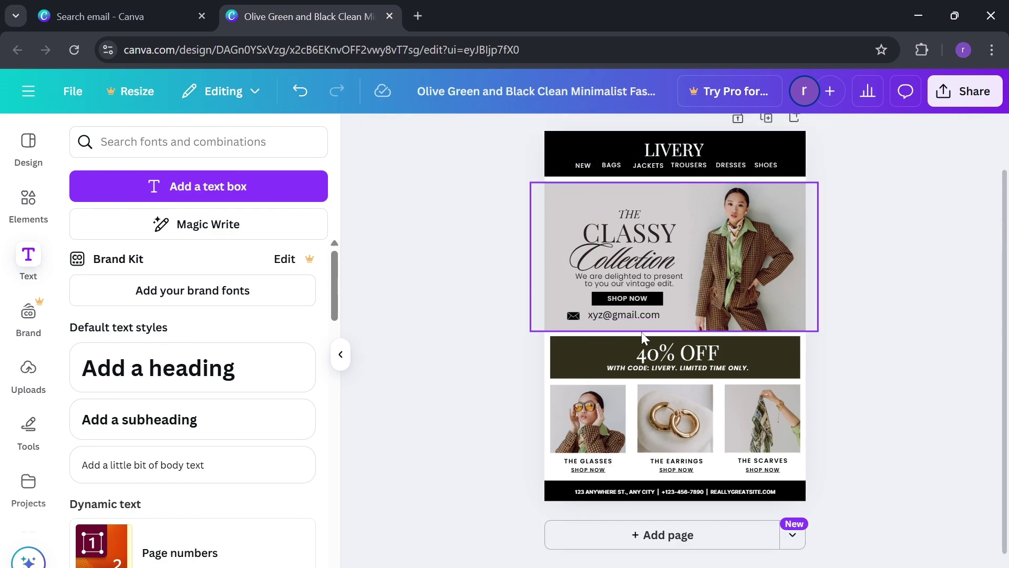
{"action": "left_click_drag", "start_coordinate": [599, 314], "coordinate": [595, 314]}
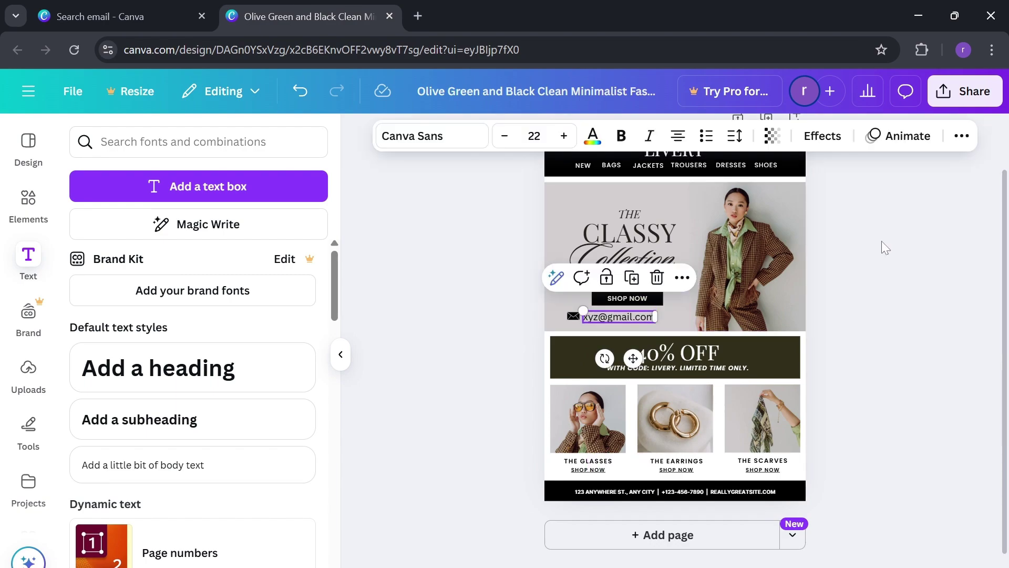
{"action": "left_click", "coordinate": [922, 232]}
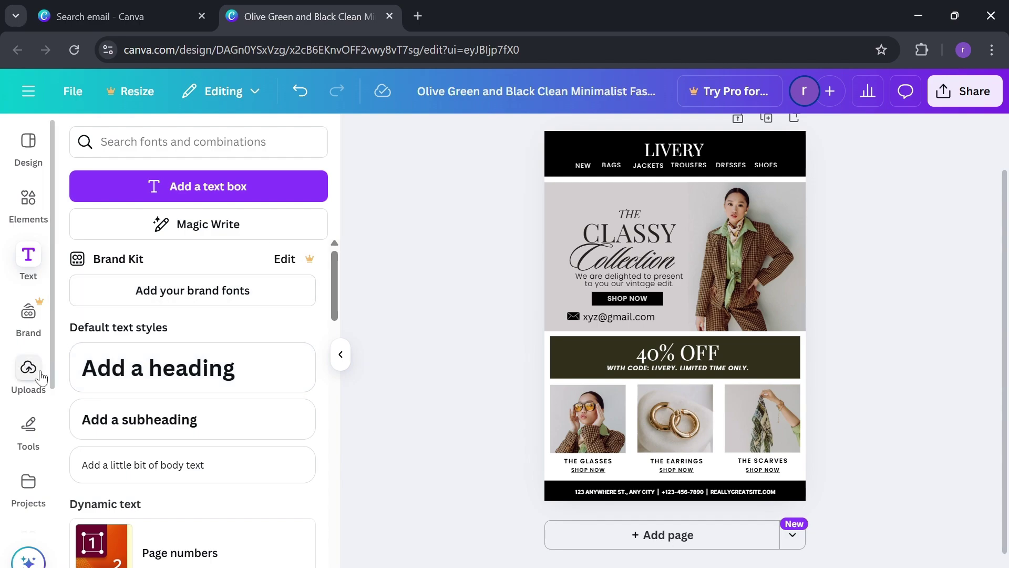
- Add a black square from Shapes and move it to the hero banner's left edge
{"action": "left_click", "coordinate": [29, 423]}
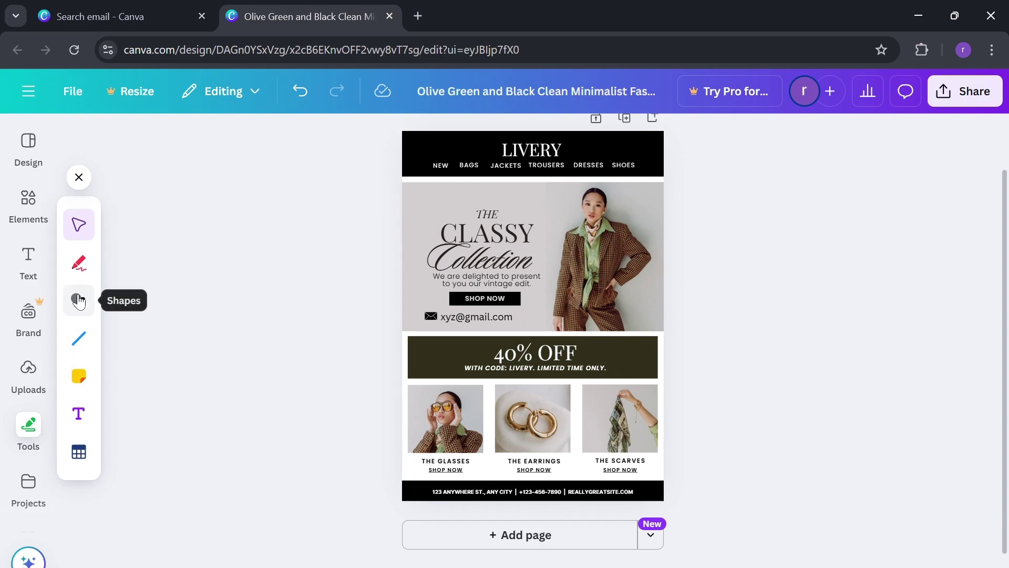
{"action": "left_click", "coordinate": [79, 300]}
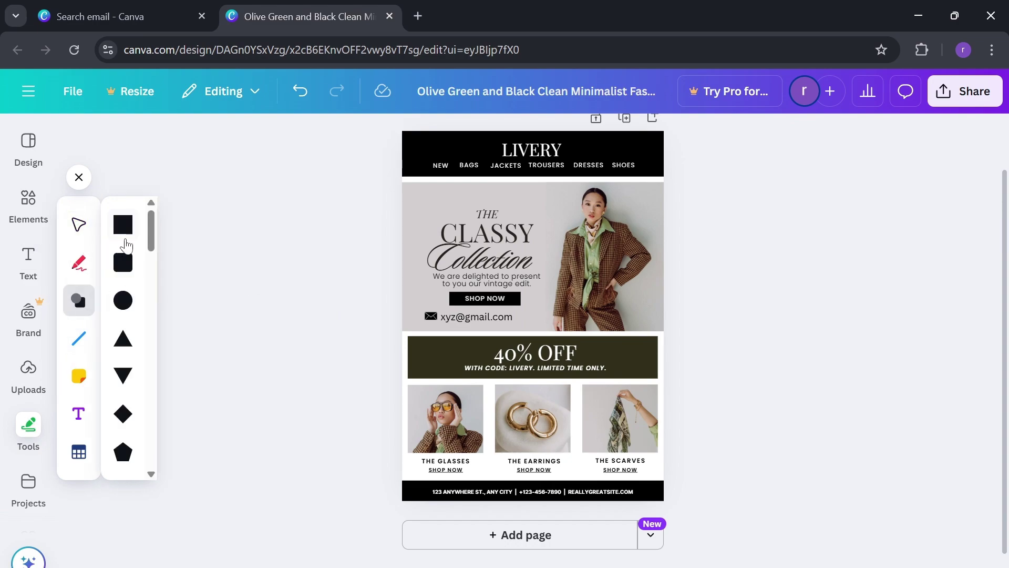
{"action": "left_click", "coordinate": [123, 231]}
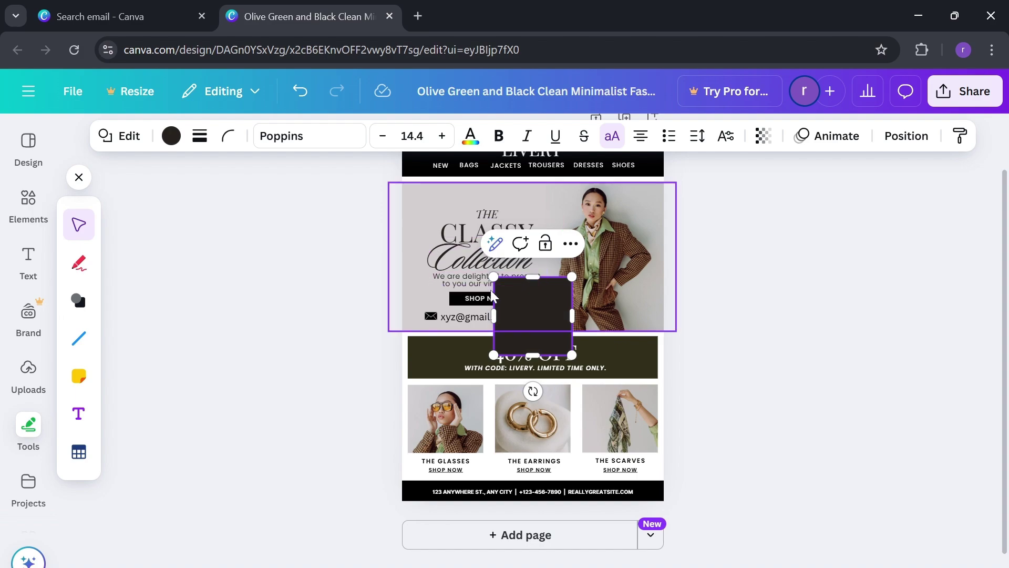
{"action": "left_click_drag", "start_coordinate": [525, 315], "coordinate": [377, 235]}
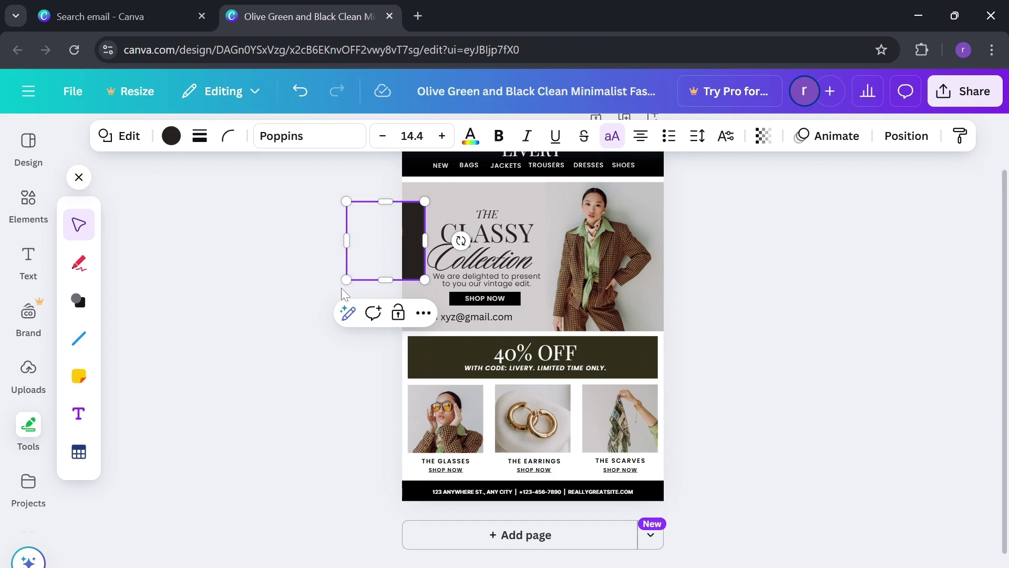
{"action": "left_click", "coordinate": [348, 313]}
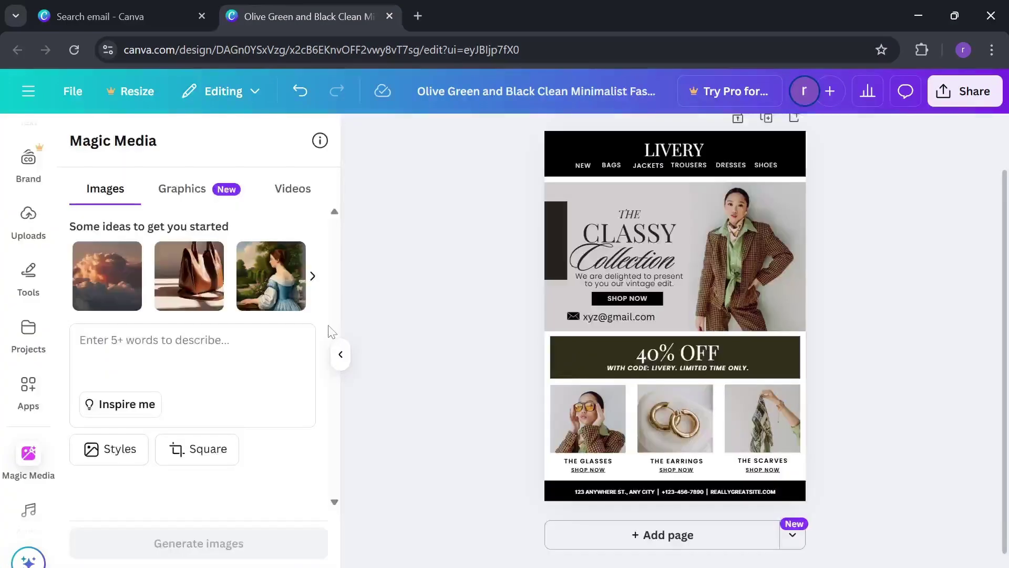
- Switch Magic Media to Graphics, then Videos, and add a blank page below the LIVERY design
{"action": "left_click", "coordinate": [188, 202]}
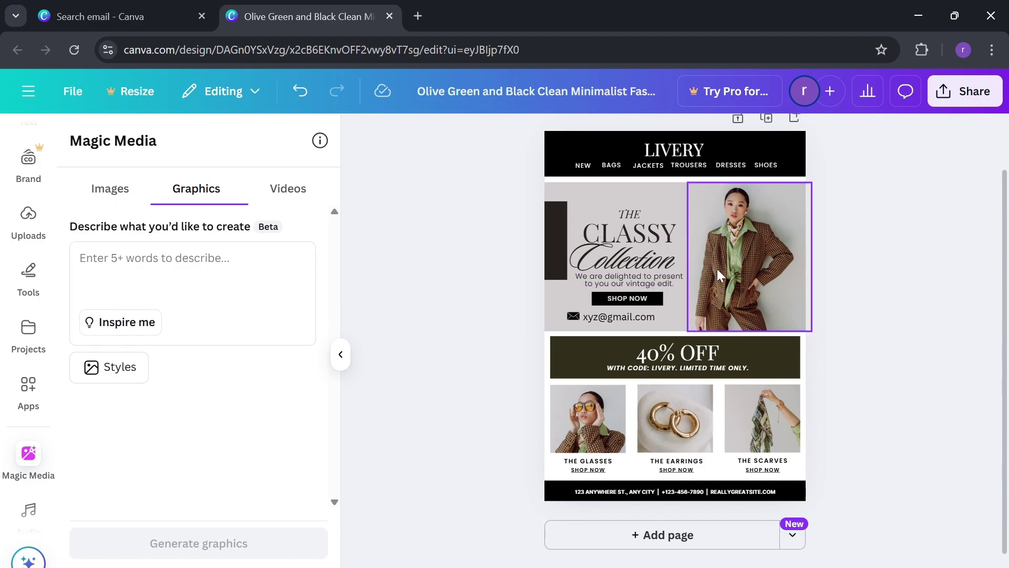
{"action": "left_click", "coordinate": [287, 191]}
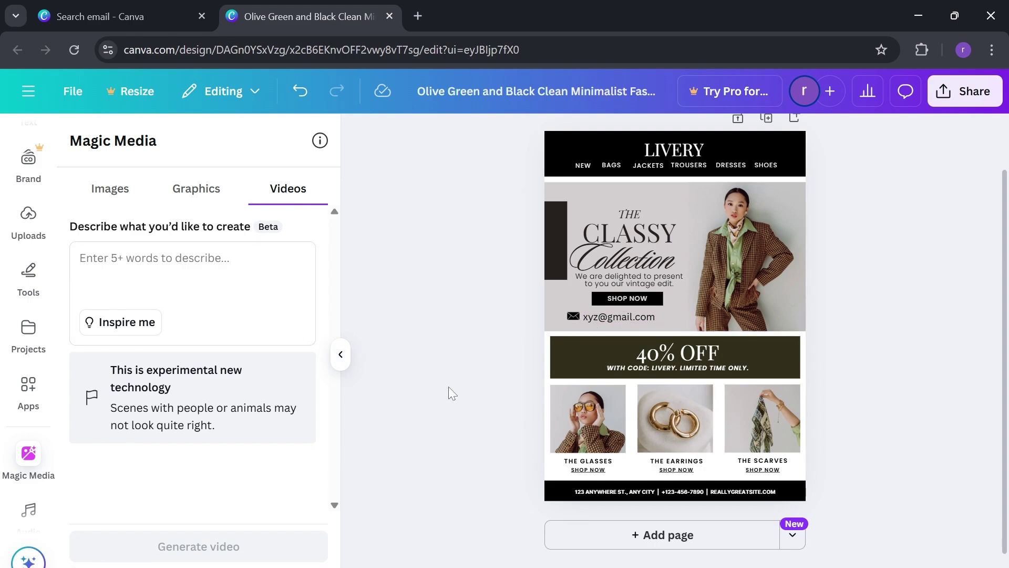
{"action": "scroll", "coordinate": [29, 421], "scroll_direction": "down", "scroll_amount": 2}
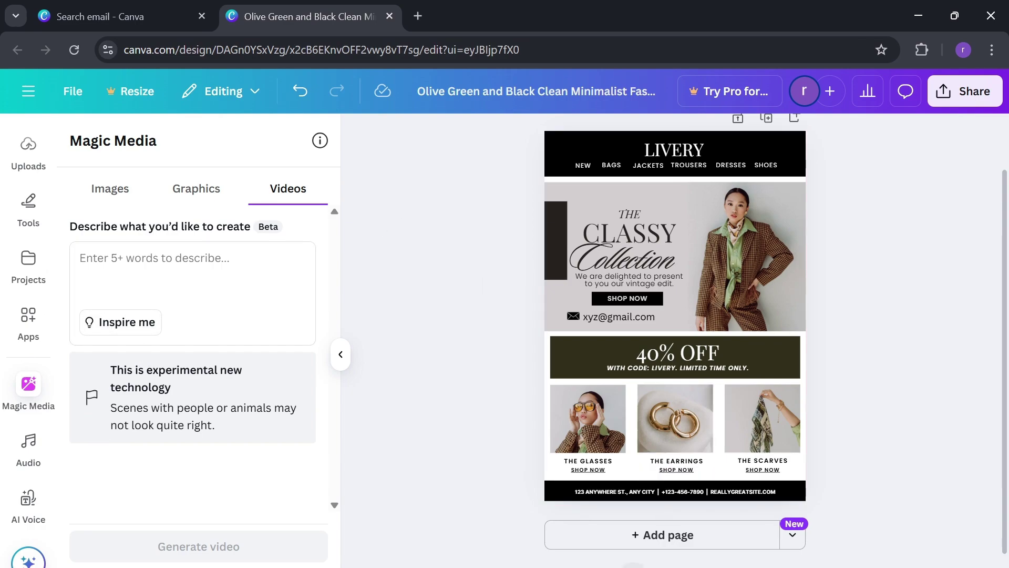
{"action": "left_click", "coordinate": [705, 545]}
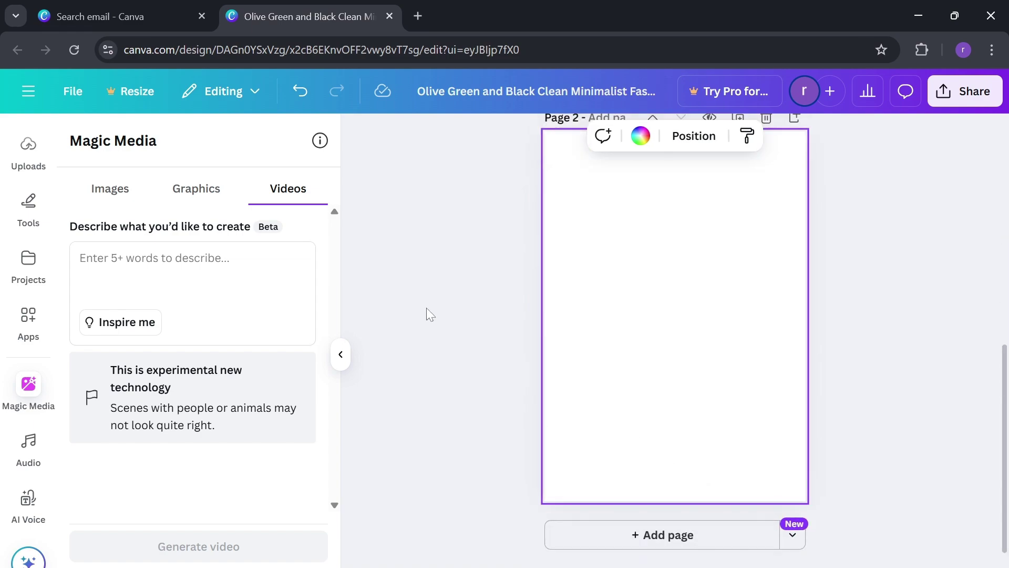
{"action": "left_click", "coordinate": [26, 210]}
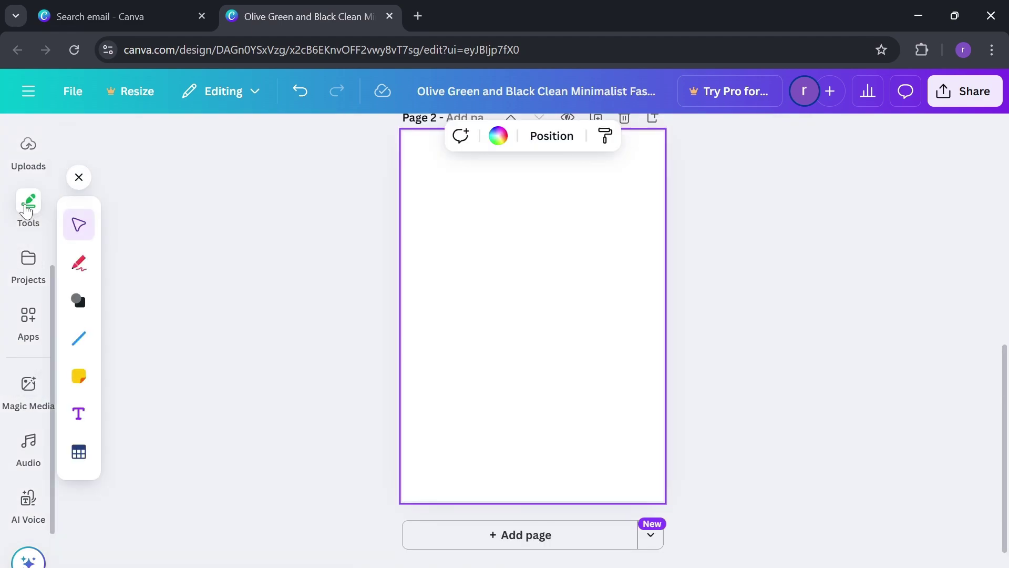
{"action": "scroll", "coordinate": [36, 165], "scroll_direction": "up", "scroll_amount": 4}
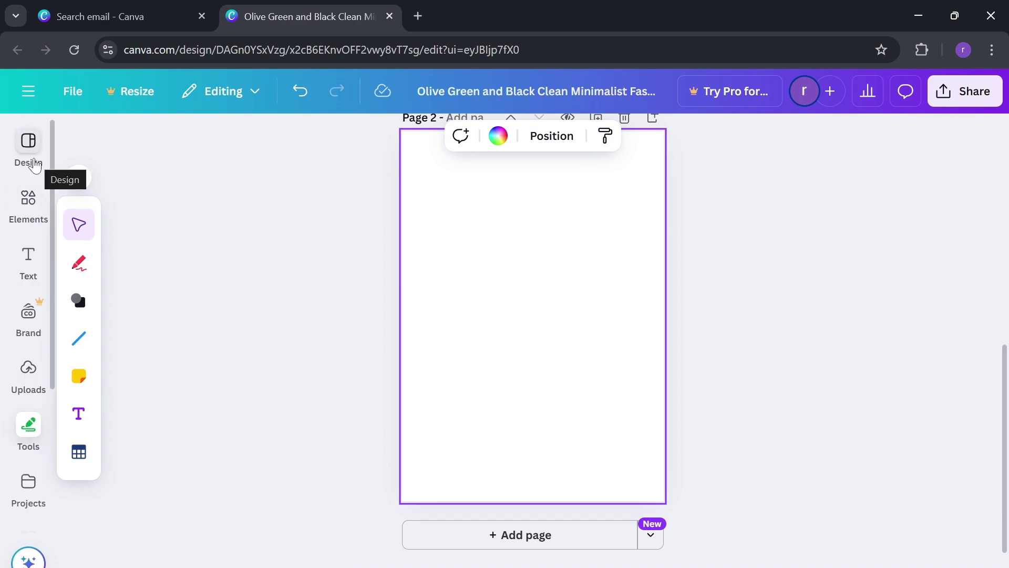
{"action": "left_click", "coordinate": [32, 164]}
{"action": "scroll", "coordinate": [156, 370], "scroll_direction": "down", "scroll_amount": 3}
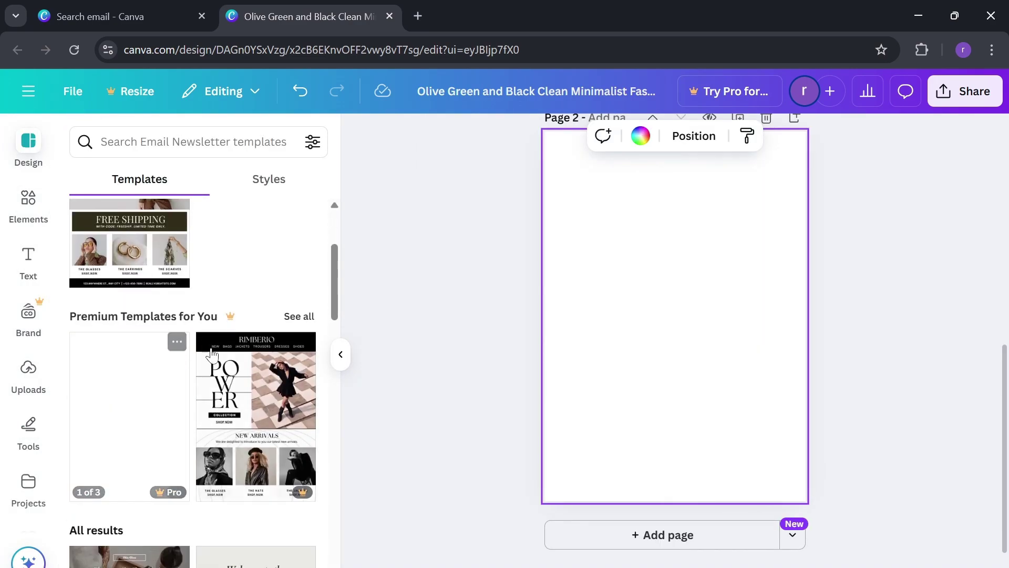
{"action": "scroll", "coordinate": [203, 353], "scroll_direction": "down", "scroll_amount": 5}
{"action": "left_click", "coordinate": [261, 302]}
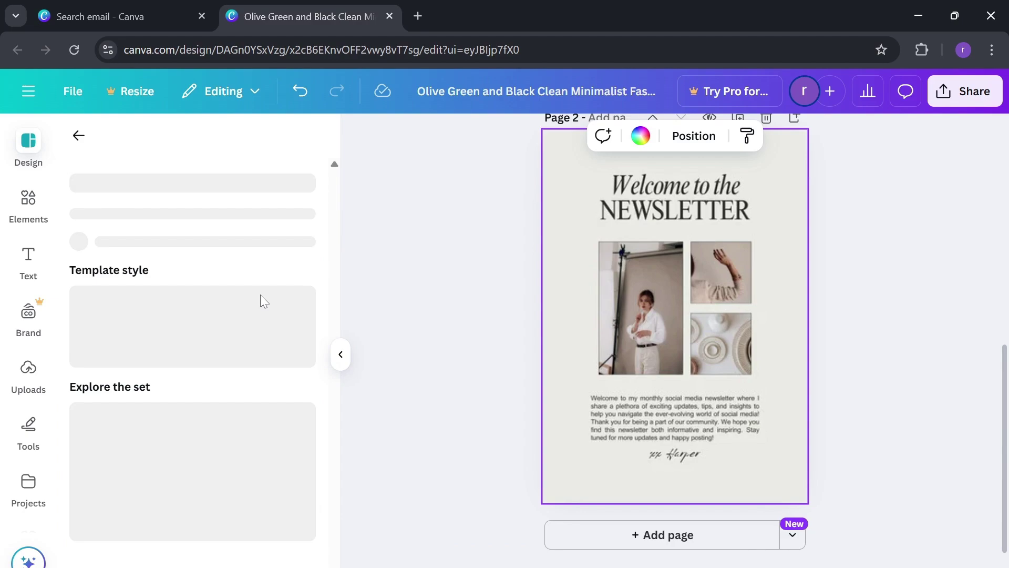
{"action": "scroll", "coordinate": [604, 313], "scroll_direction": "up", "scroll_amount": 5}
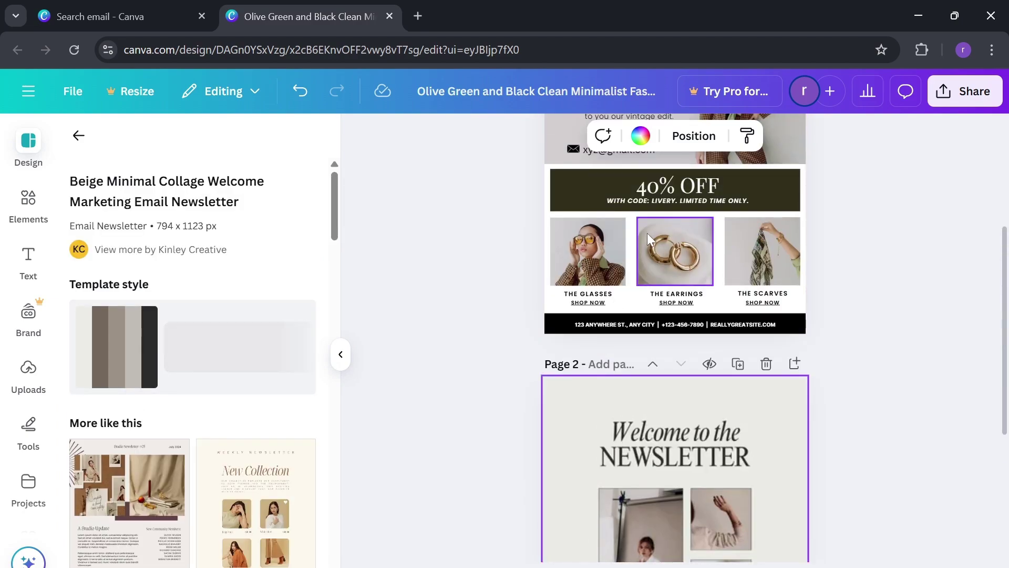
{"action": "scroll", "coordinate": [683, 231], "scroll_direction": "down", "scroll_amount": 5}
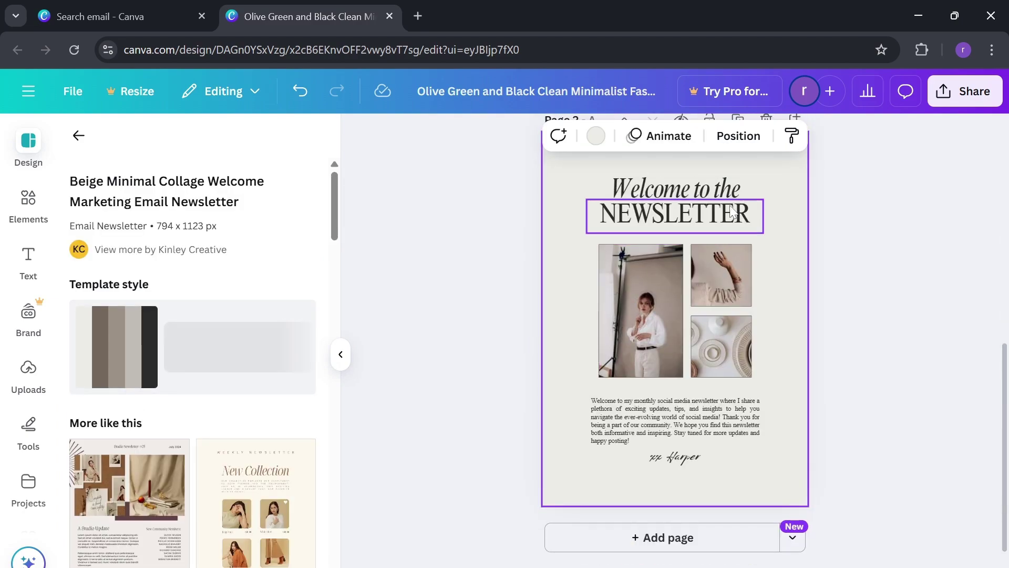
{"action": "scroll", "coordinate": [838, 221], "scroll_direction": "up", "scroll_amount": 2}
{"action": "scroll", "coordinate": [837, 217], "scroll_direction": "up", "scroll_amount": 5}
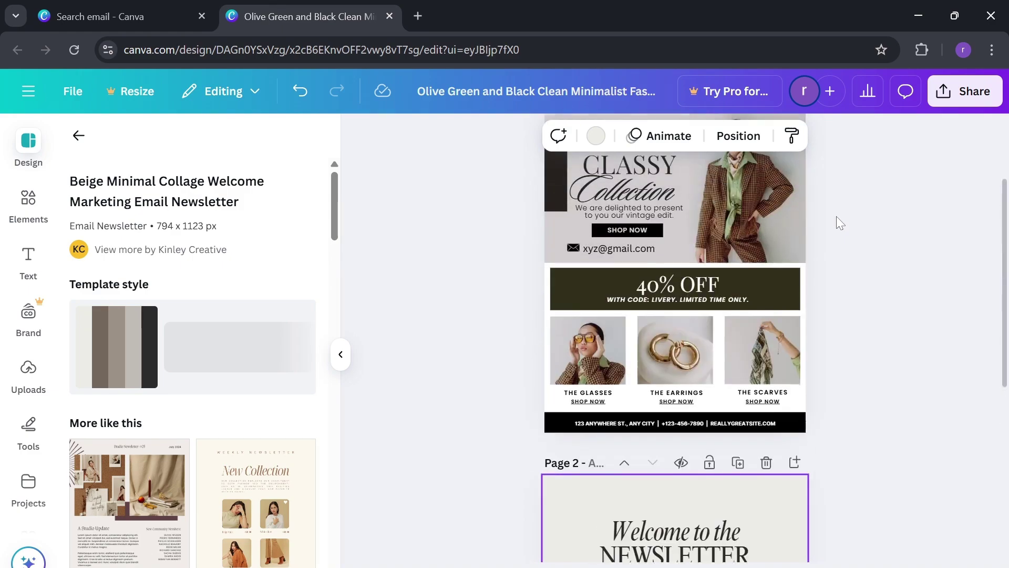
{"action": "scroll", "coordinate": [837, 216], "scroll_direction": "down", "scroll_amount": 5}
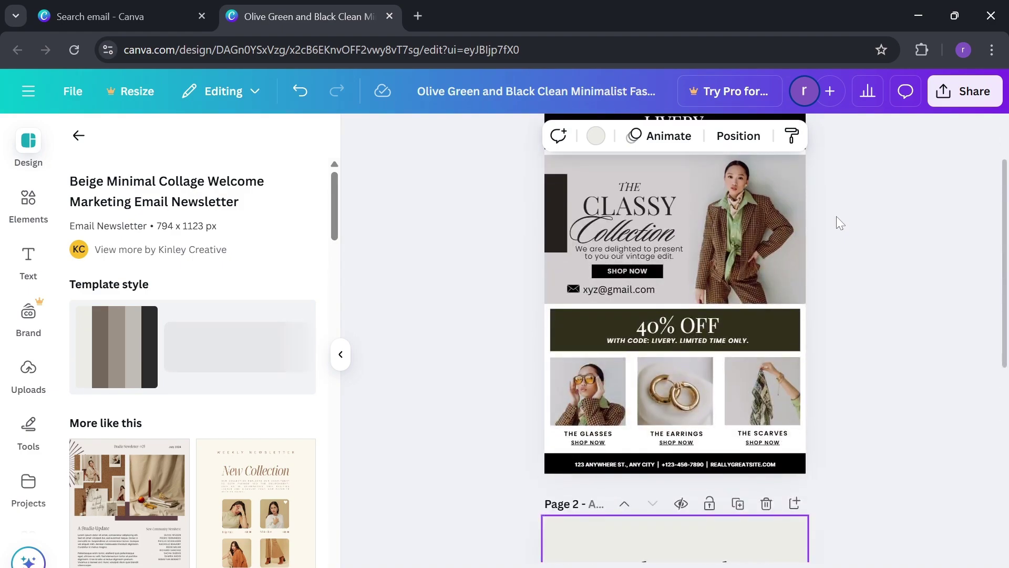
{"action": "left_click", "coordinate": [696, 296]}
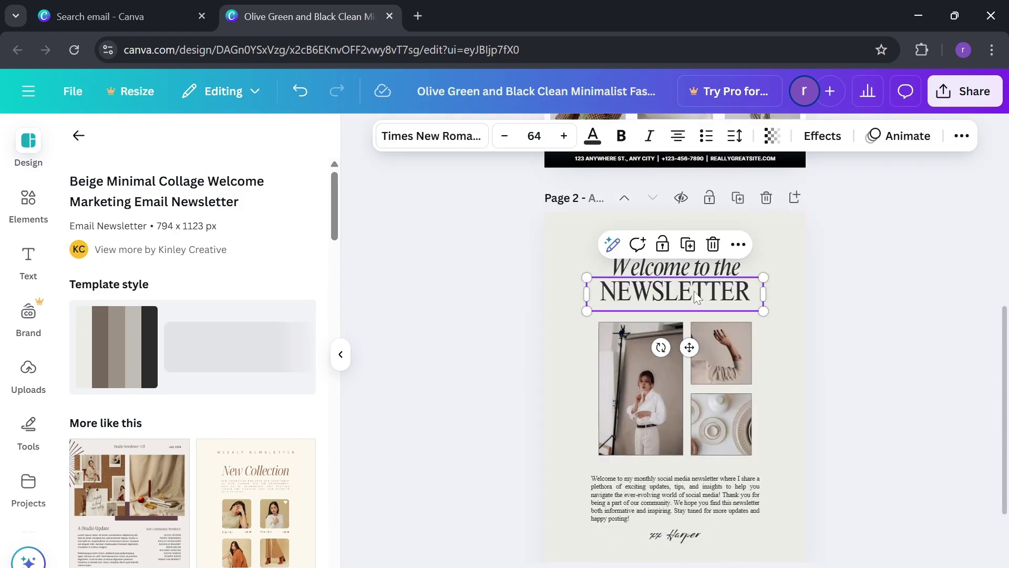
{"action": "left_click", "coordinate": [888, 265]}
{"action": "scroll", "coordinate": [776, 288], "scroll_direction": "down", "scroll_amount": 1}
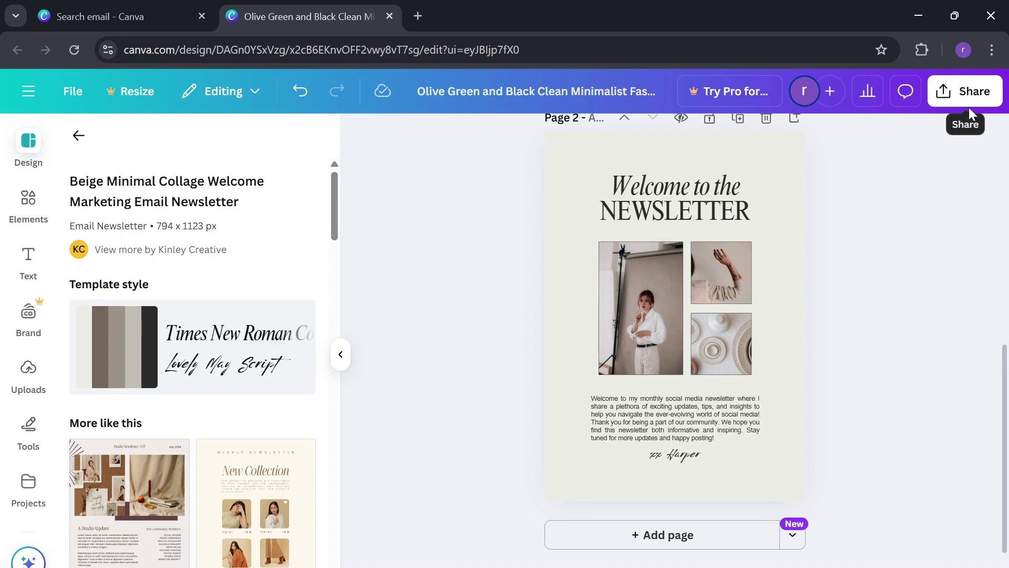
{"action": "scroll", "coordinate": [854, 271], "scroll_direction": "up", "scroll_amount": 8}
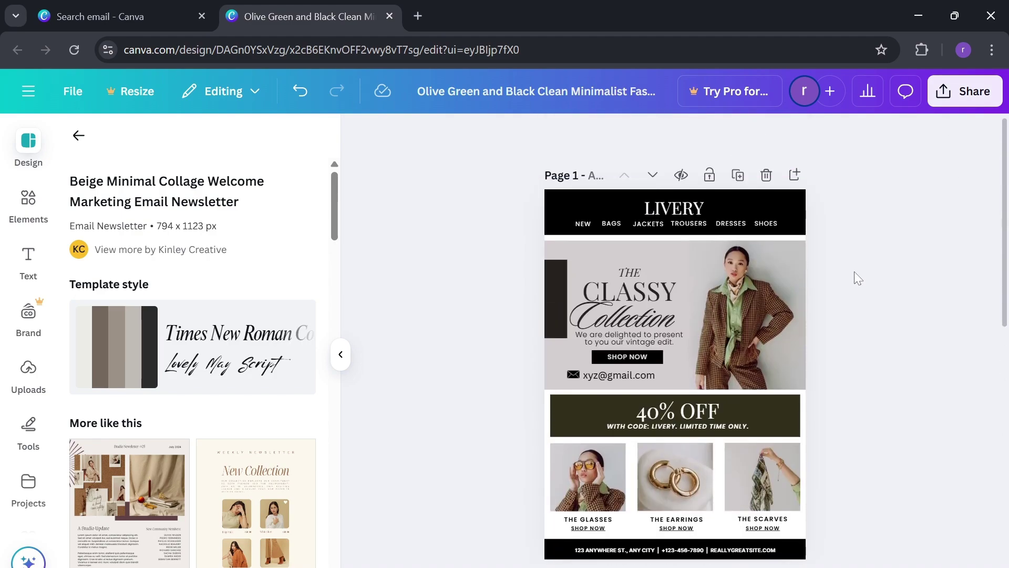
{"action": "scroll", "coordinate": [855, 271], "scroll_direction": "down", "scroll_amount": 3}
{"action": "scroll", "coordinate": [856, 276], "scroll_direction": "down", "scroll_amount": 1}
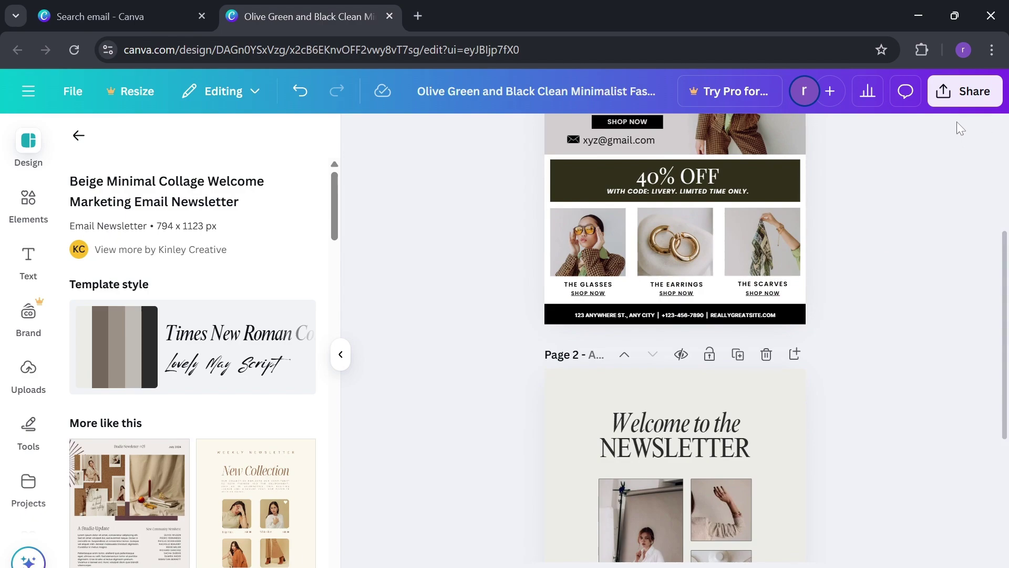
- Copy a design link with access kept at 'Only you can access', then reopen Share
{"action": "left_click", "coordinate": [974, 94]}
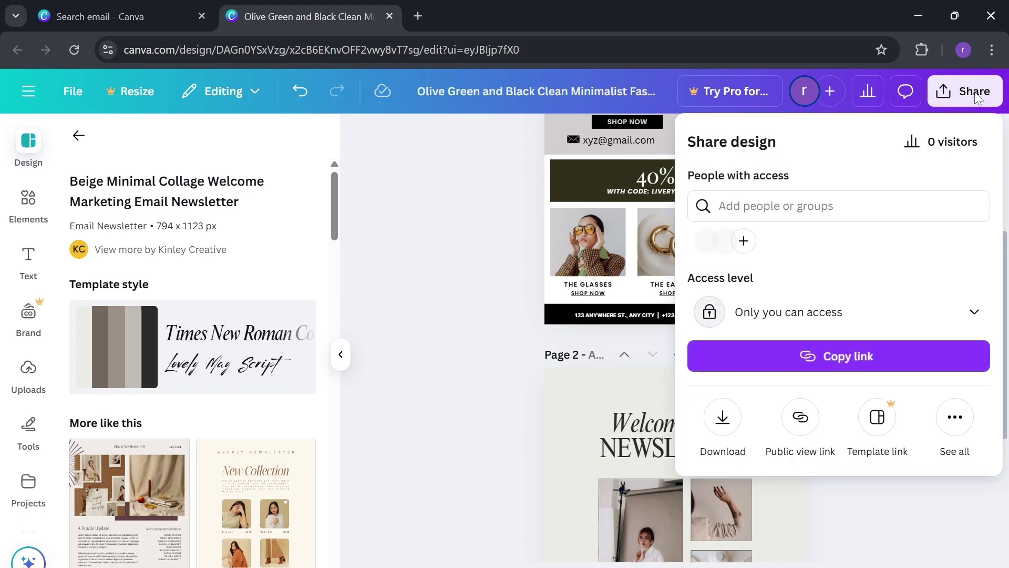
{"action": "left_click", "coordinate": [817, 312]}
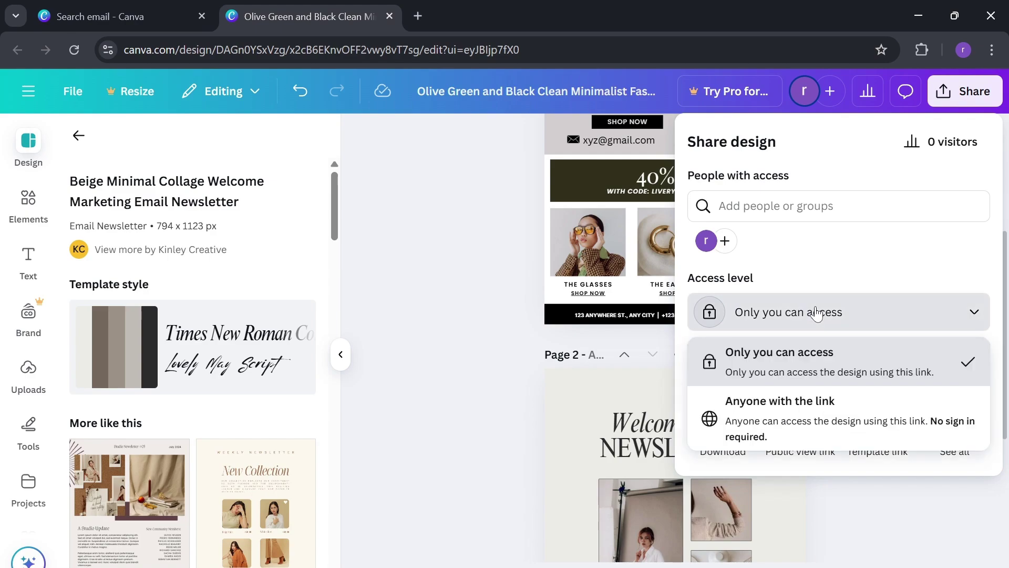
{"action": "left_click", "coordinate": [816, 313]}
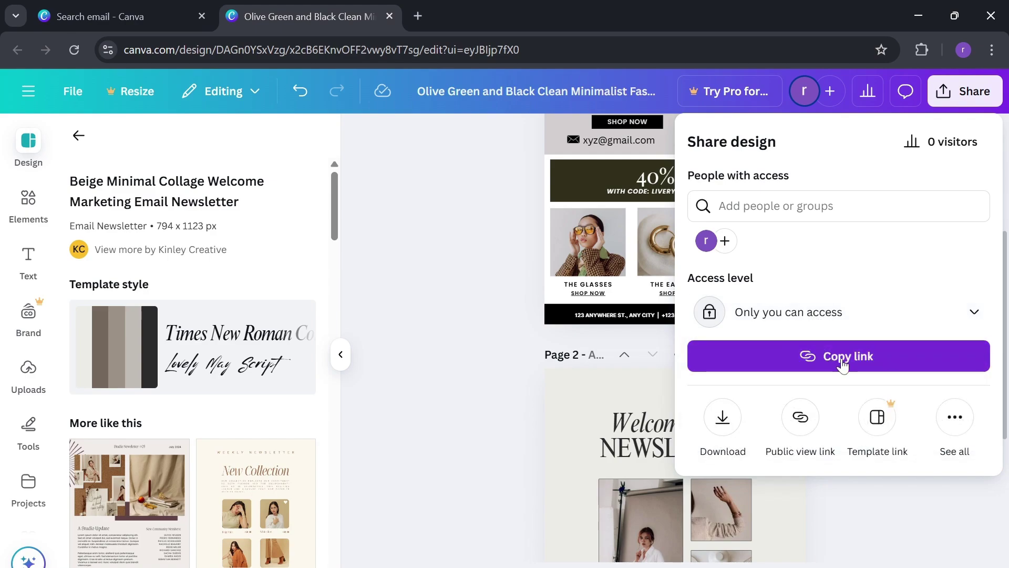
{"action": "left_click", "coordinate": [842, 361]}
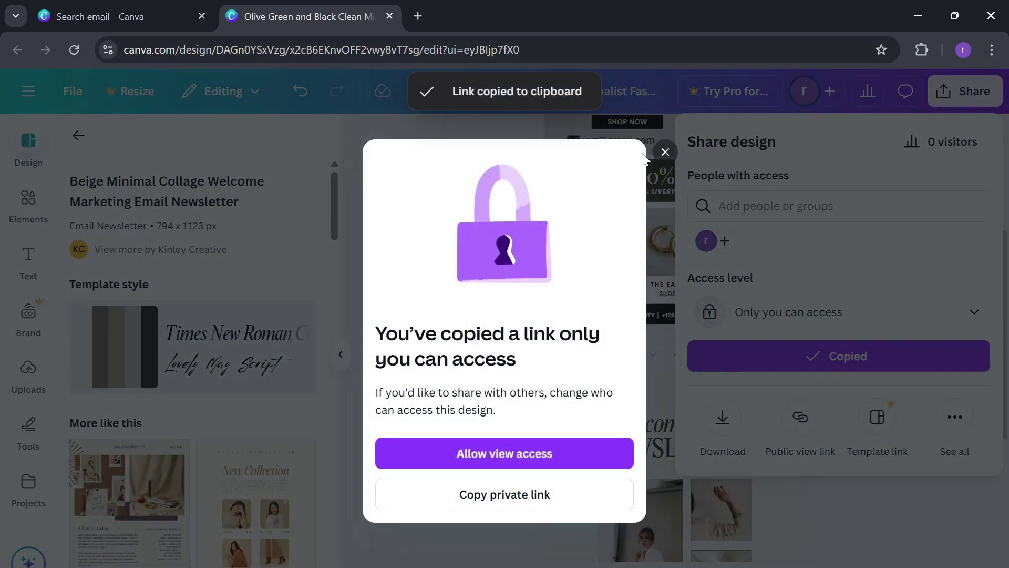
{"action": "left_click", "coordinate": [662, 152]}
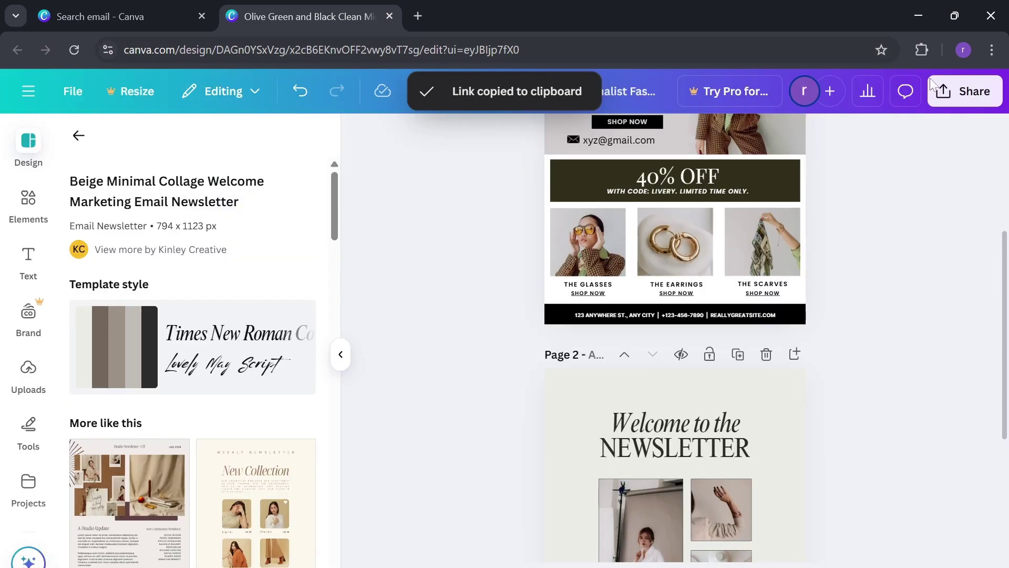
{"action": "left_click", "coordinate": [944, 92]}
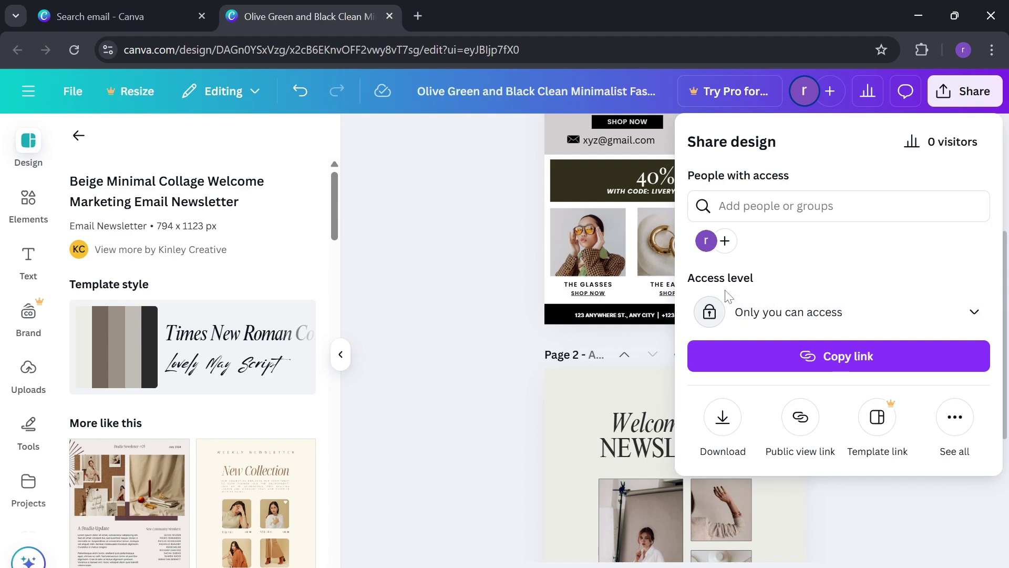
- Download pages 1–2 as PNG, keeping PNG format and dismissing the Pro file-size upsells
{"action": "left_click", "coordinate": [728, 435]}
{"action": "left_click", "coordinate": [891, 210]}
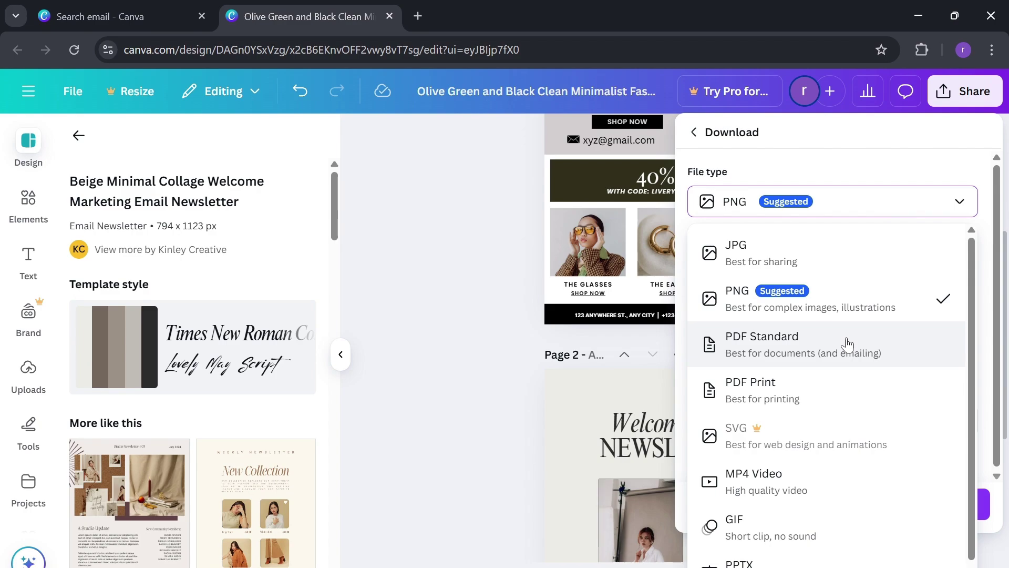
{"action": "left_click", "coordinate": [889, 209]}
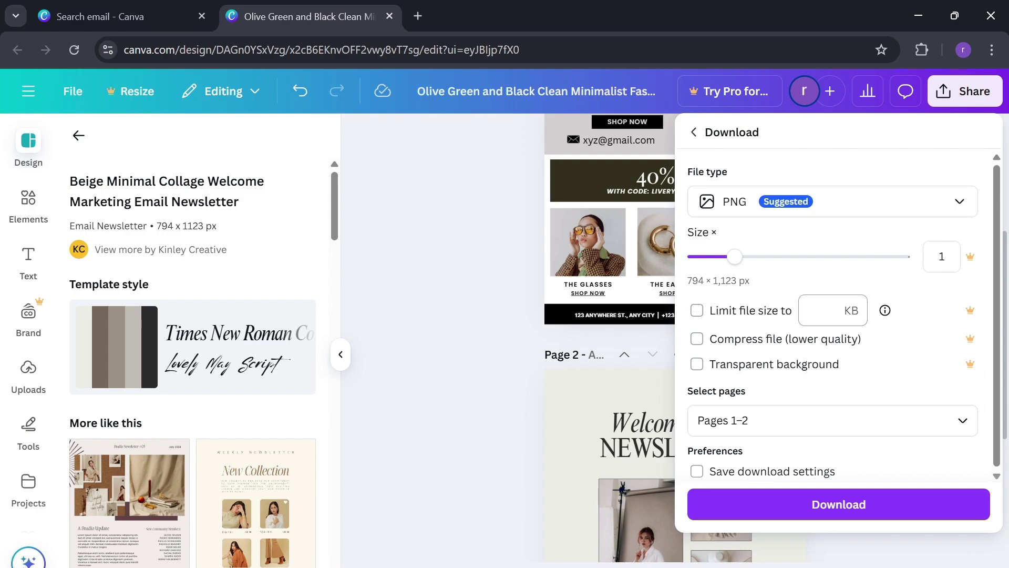
{"action": "left_click", "coordinate": [840, 311]}
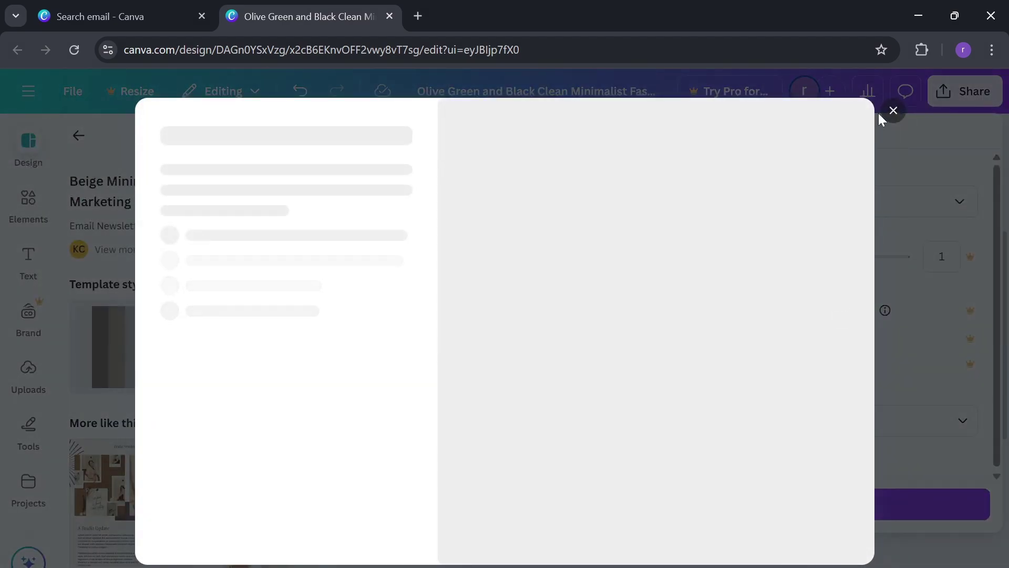
{"action": "left_click", "coordinate": [894, 113]}
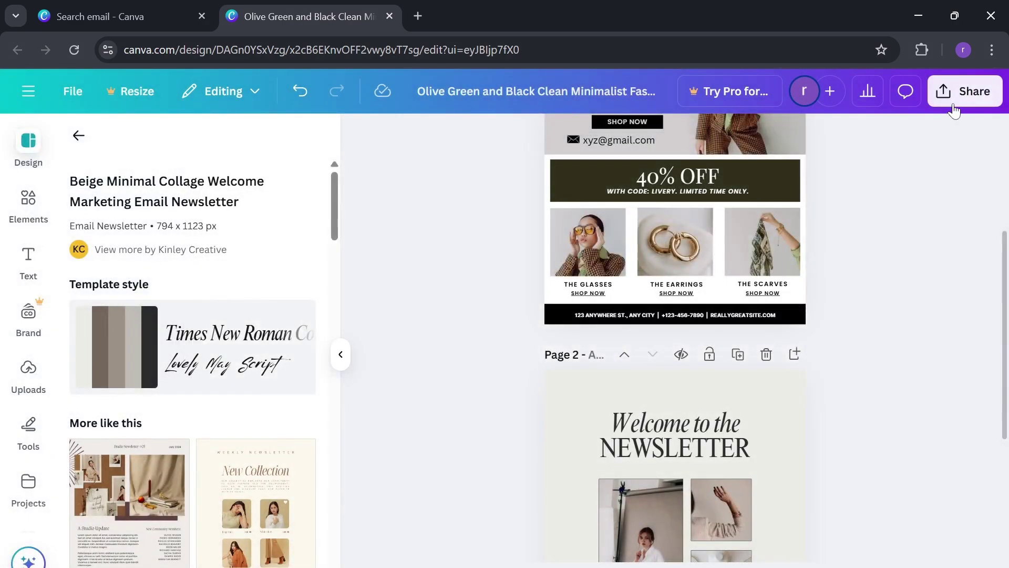
{"action": "left_click", "coordinate": [963, 94]}
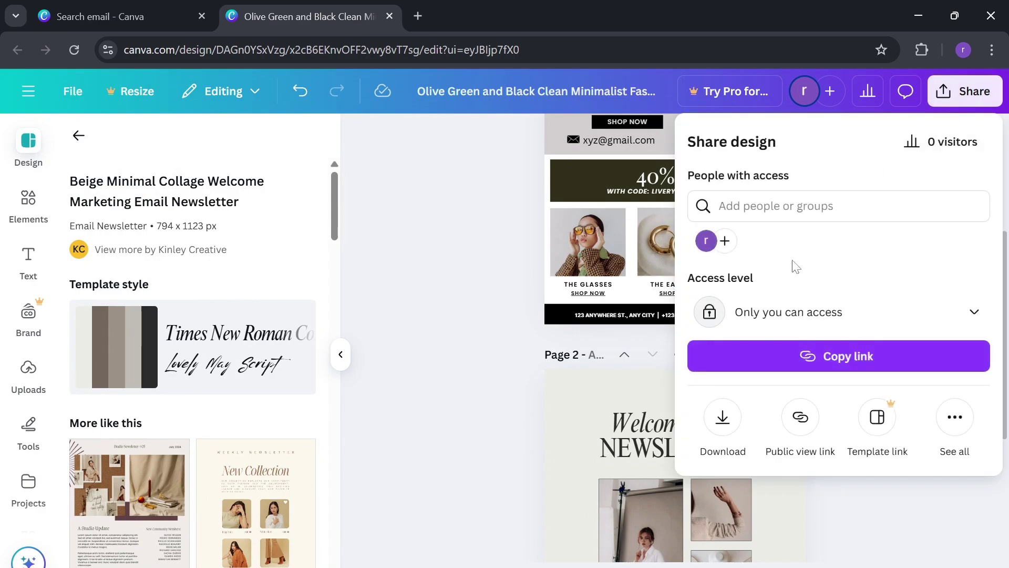
{"action": "left_click", "coordinate": [734, 431]}
{"action": "left_click", "coordinate": [815, 319]}
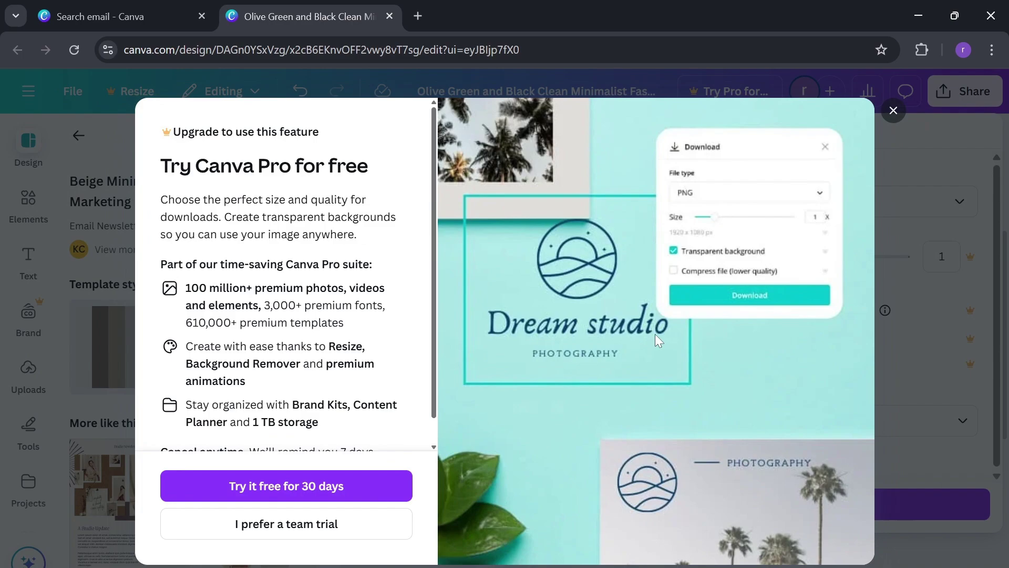
{"action": "left_click", "coordinate": [894, 117]}
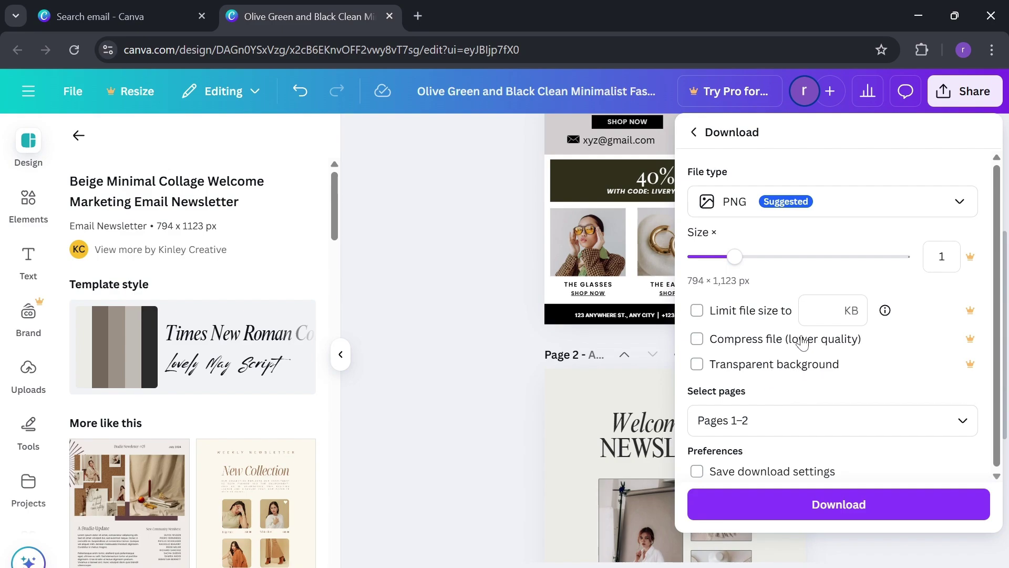
{"action": "scroll", "coordinate": [783, 404], "scroll_direction": "down", "scroll_amount": 1}
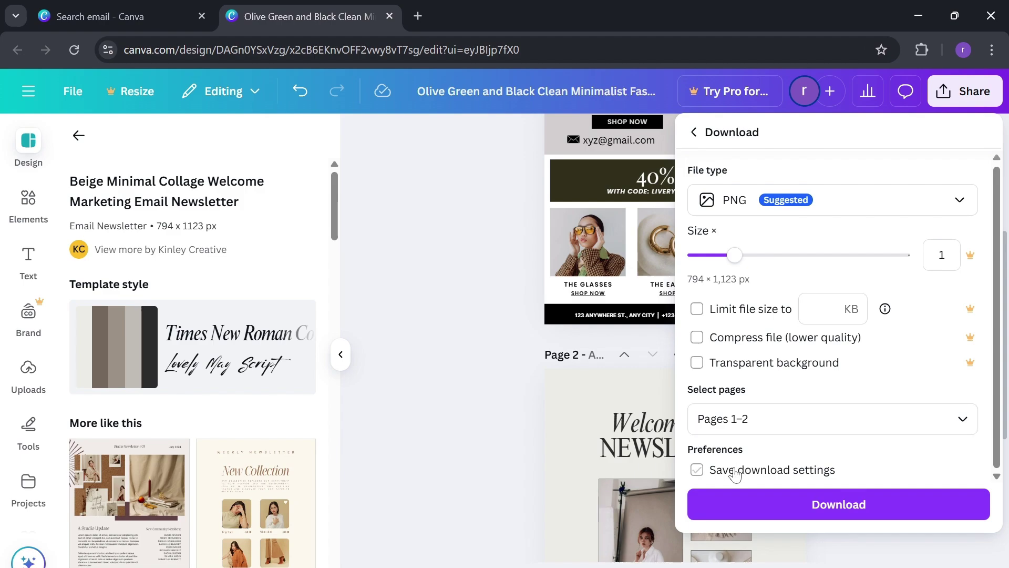
{"action": "left_click", "coordinate": [820, 504]}
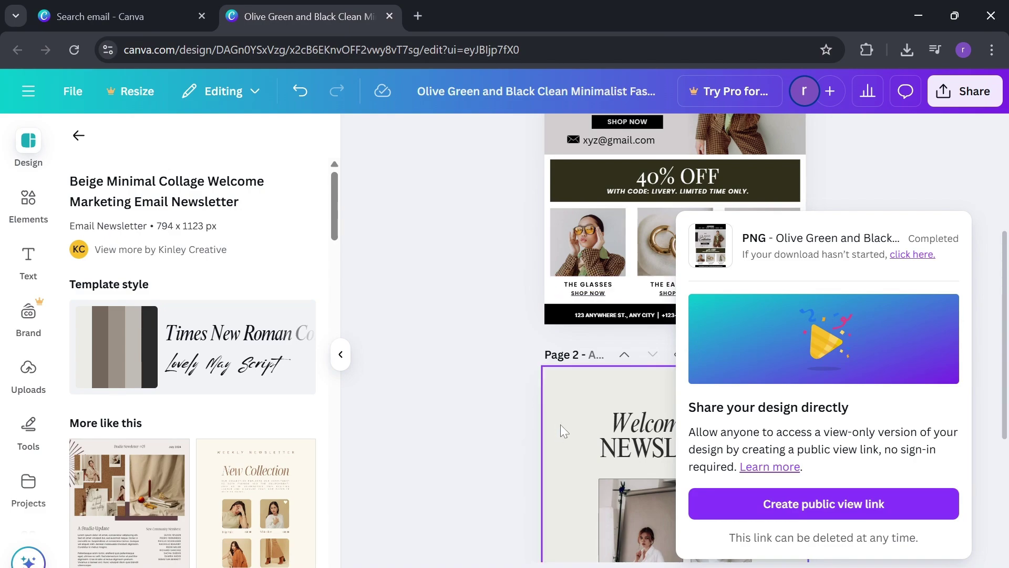
- Search Google for 'mailchimp' in a new tab and open the official Mailchimp site
{"action": "left_click", "coordinate": [414, 10]}
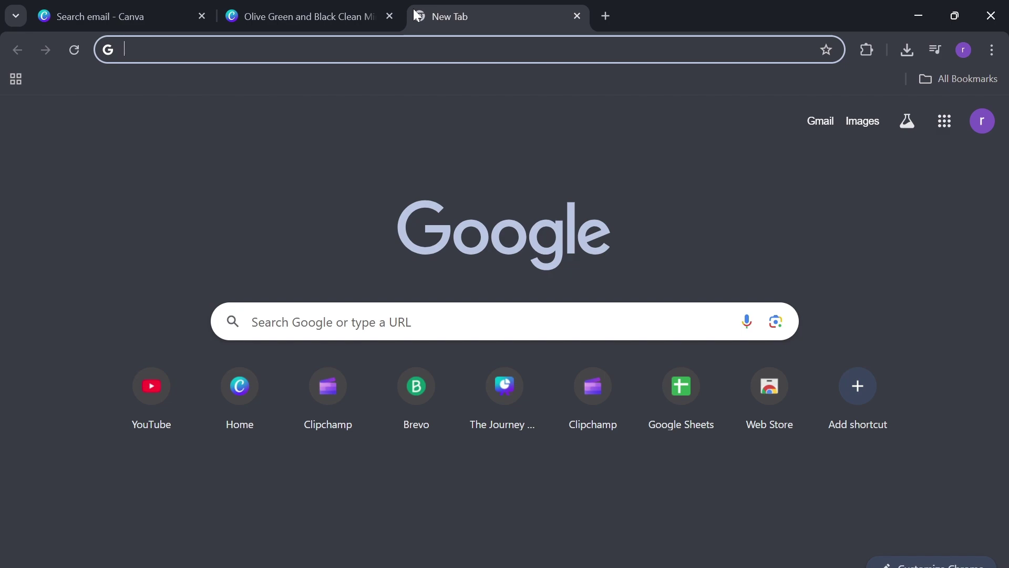
{"action": "type", "text": "mai"}
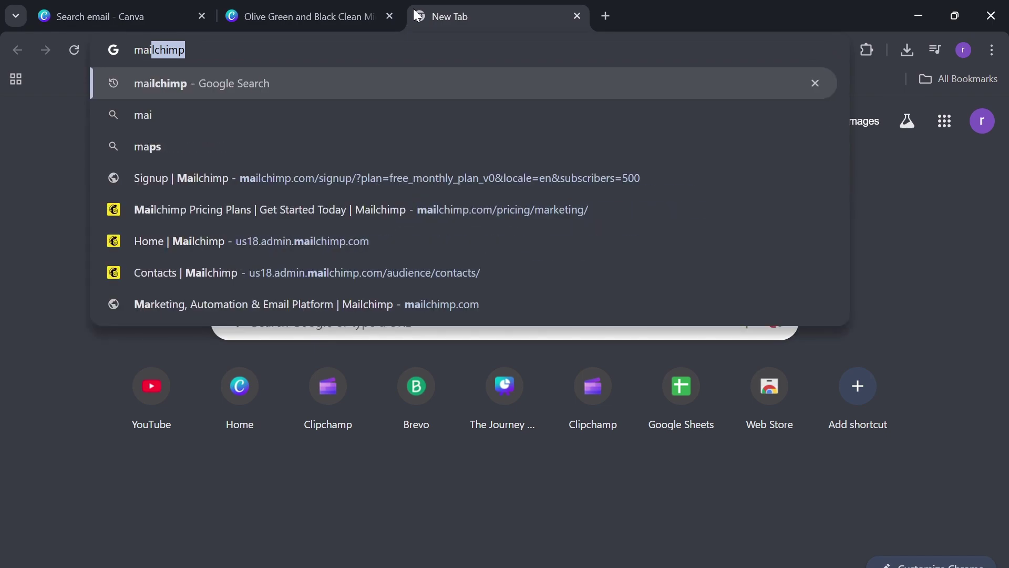
{"action": "type", "text": "lchimp"}
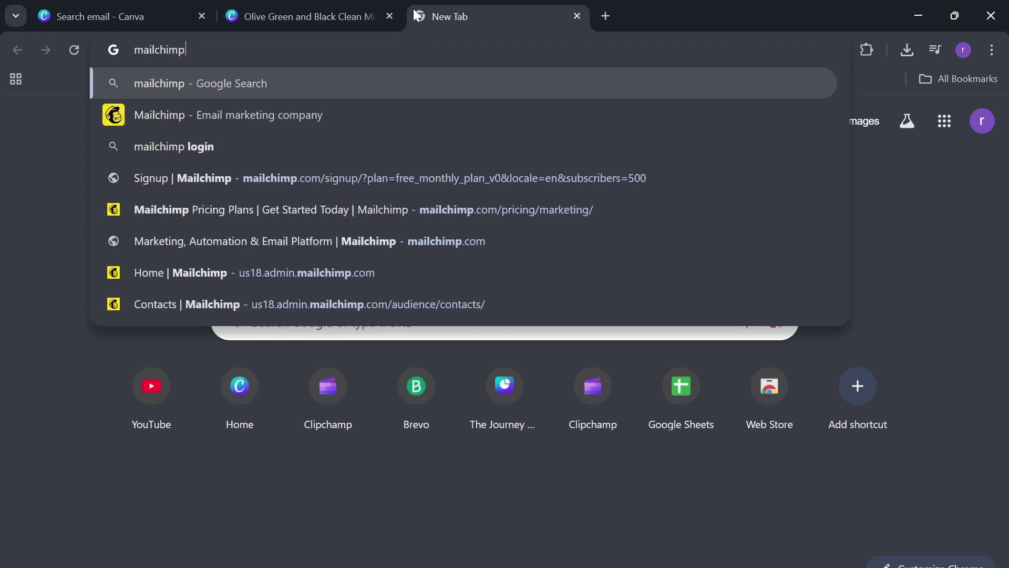
{"action": "key", "text": "Return"}
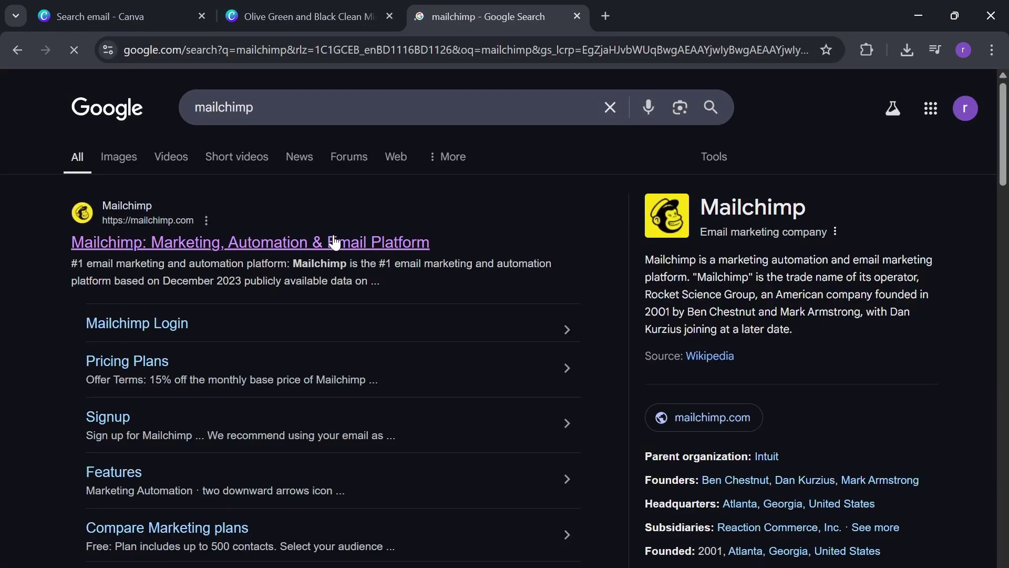
{"action": "left_click", "coordinate": [338, 248]}
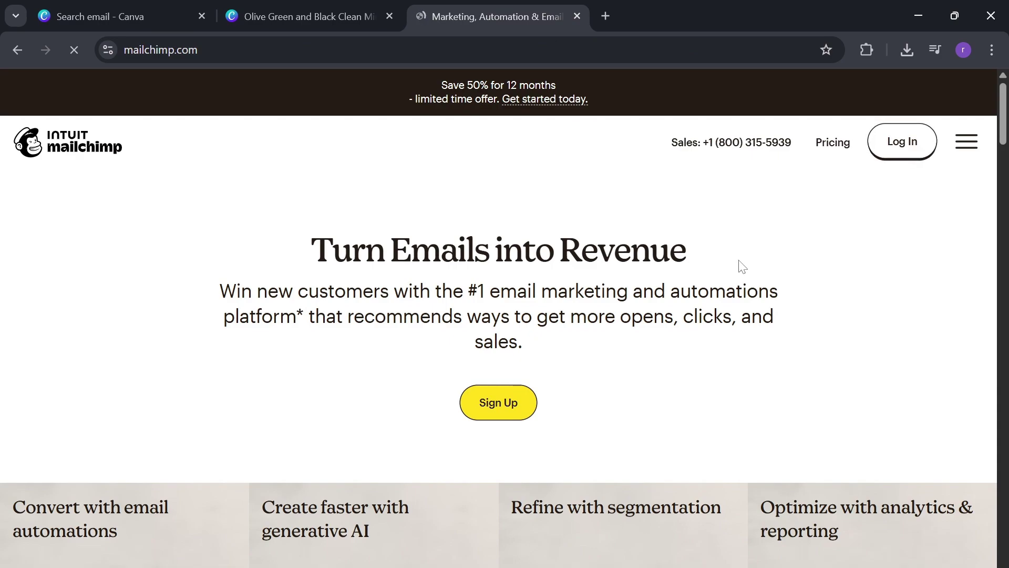
- Sign in to Mailchimp using Continue with Google
{"action": "scroll", "coordinate": [547, 433], "scroll_direction": "down", "scroll_amount": 2}
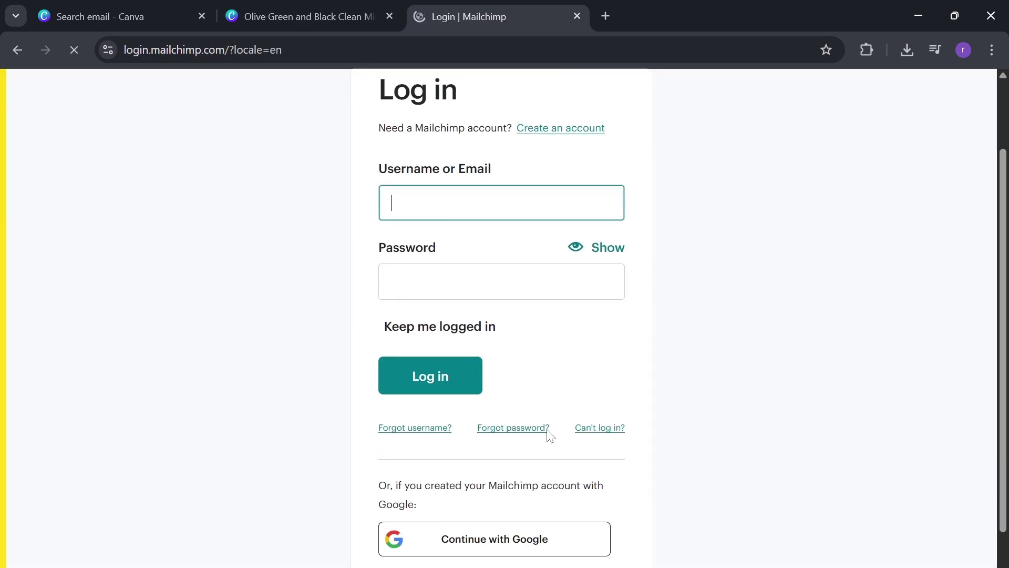
{"action": "left_click", "coordinate": [522, 527]}
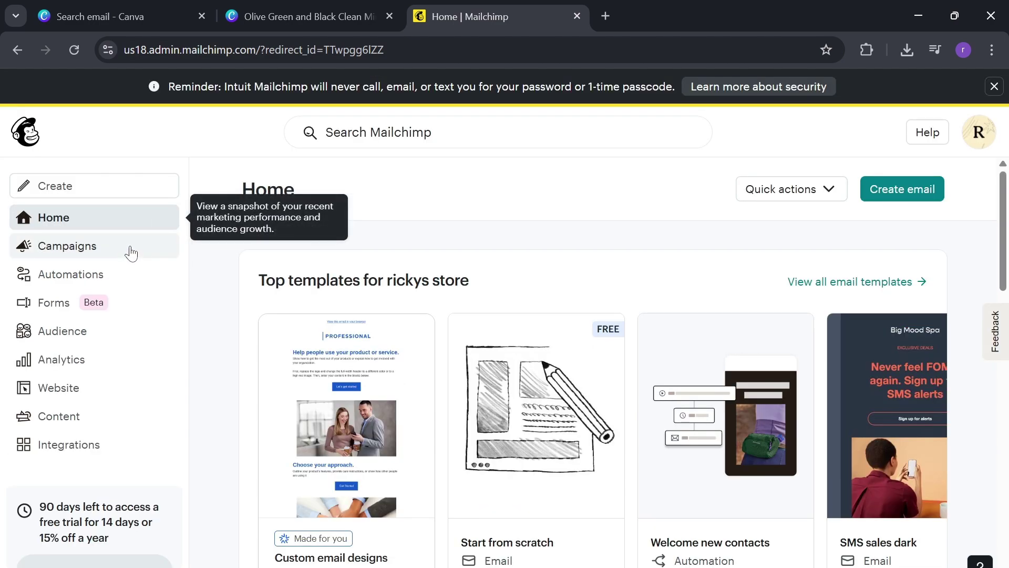
- From Campaigns, create a new campaign using Design Email on the Regular email card
{"action": "left_click", "coordinate": [129, 251]}
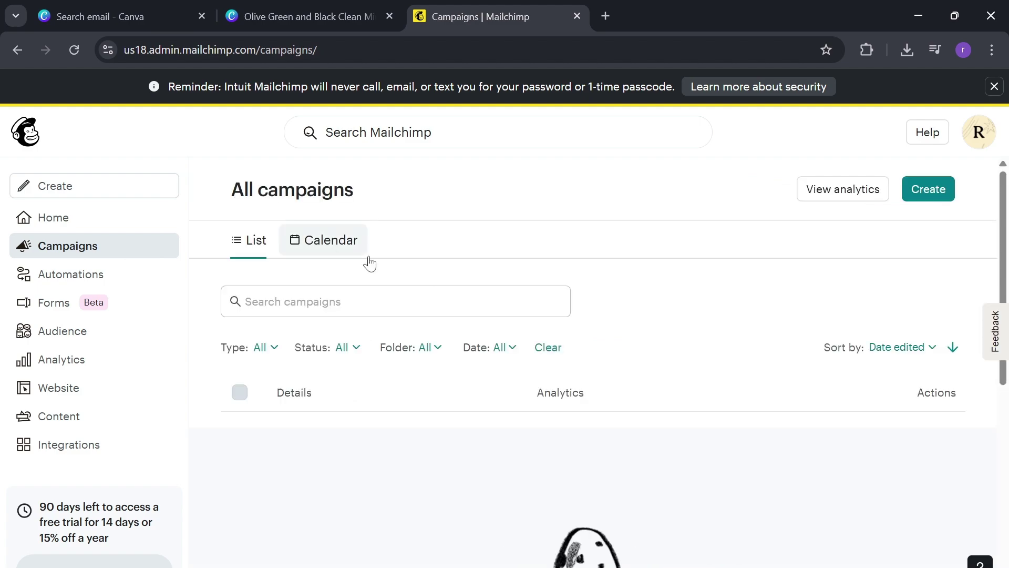
{"action": "left_click", "coordinate": [920, 191]}
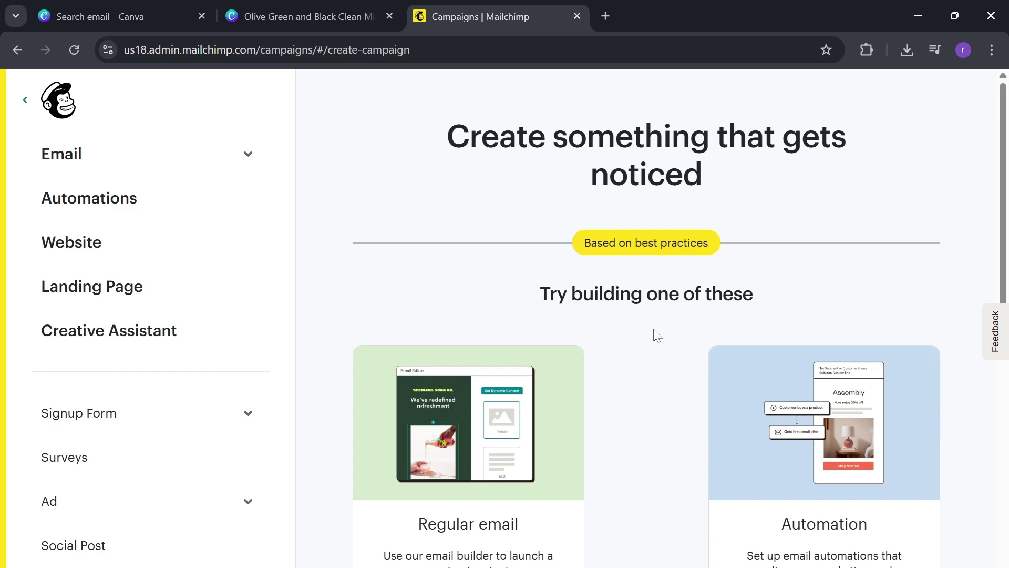
{"action": "scroll", "coordinate": [658, 337], "scroll_direction": "down", "scroll_amount": 2}
{"action": "scroll", "coordinate": [657, 336], "scroll_direction": "down", "scroll_amount": 1}
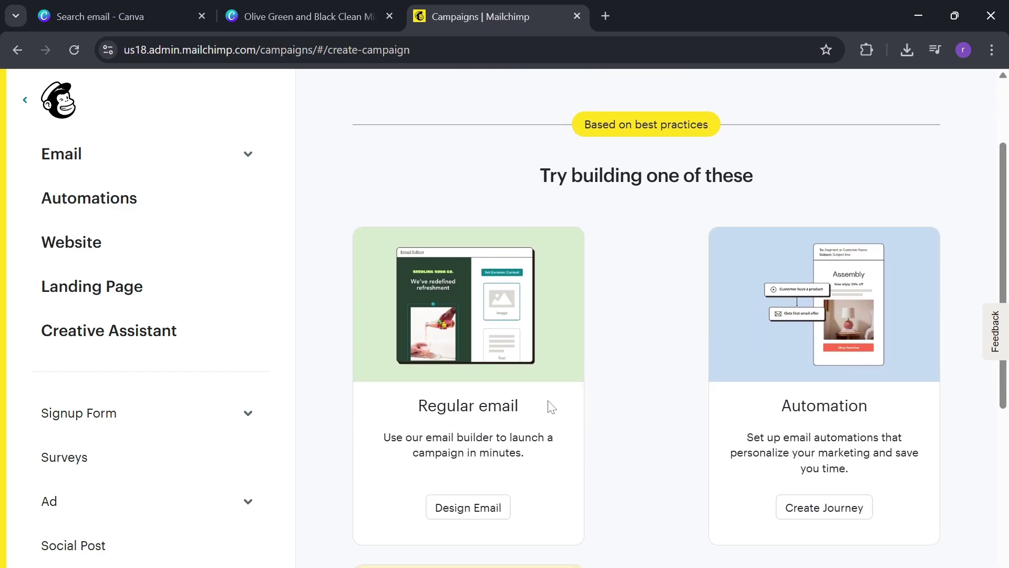
{"action": "scroll", "coordinate": [505, 392], "scroll_direction": "down", "scroll_amount": 1}
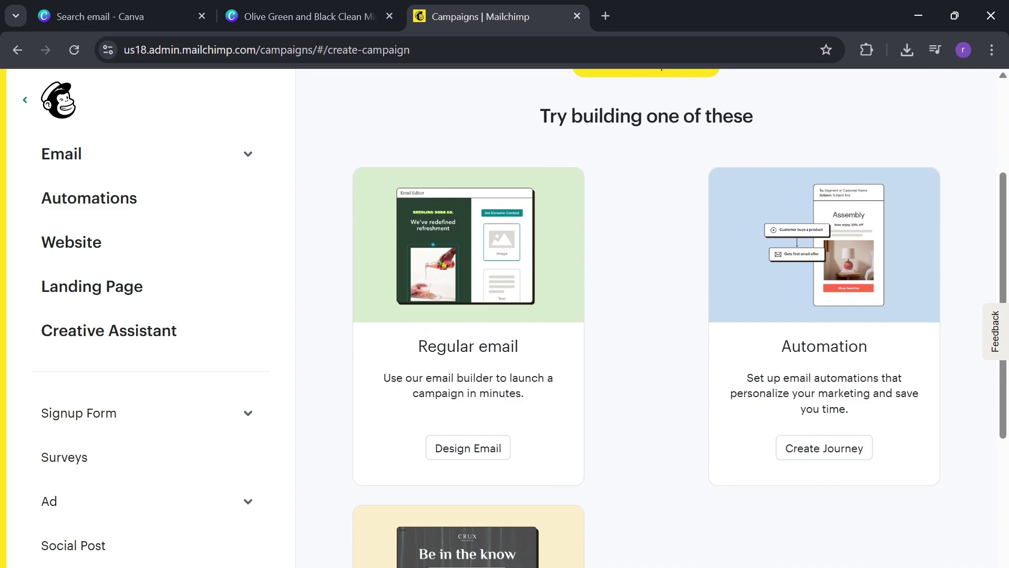
{"action": "scroll", "coordinate": [661, 429], "scroll_direction": "down", "scroll_amount": 3}
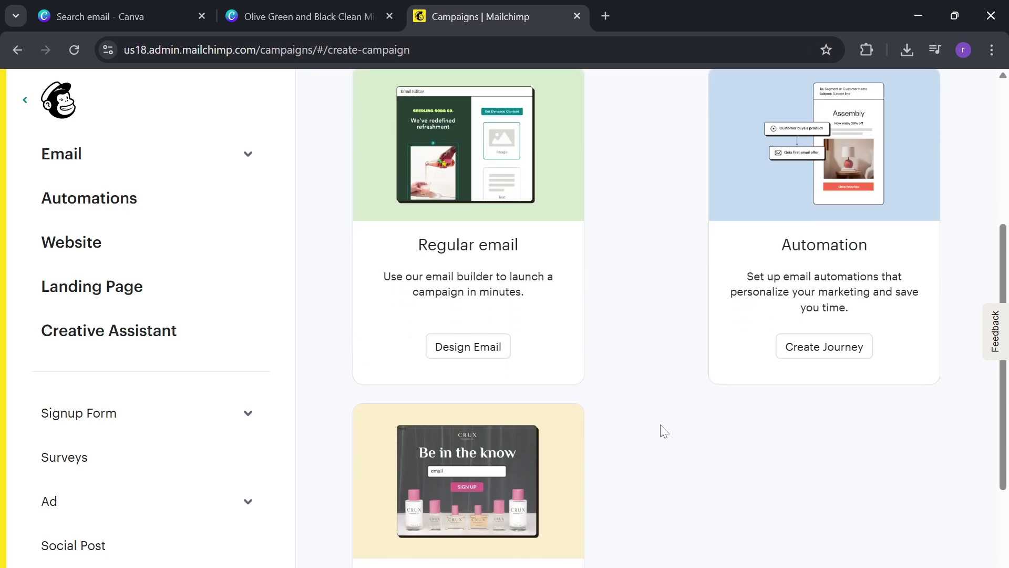
{"action": "scroll", "coordinate": [628, 435], "scroll_direction": "up", "scroll_amount": 2}
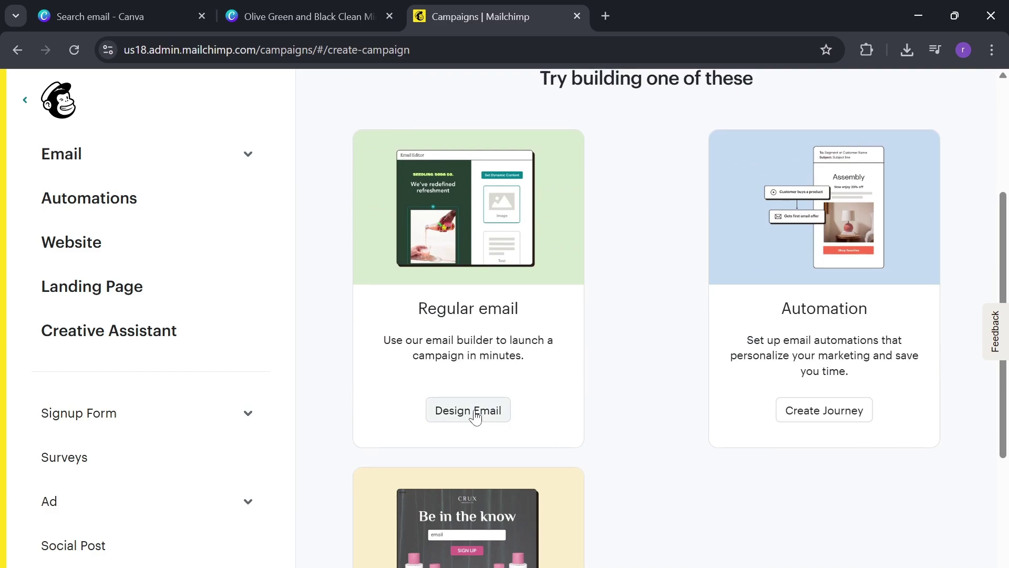
{"action": "left_click", "coordinate": [475, 417]}
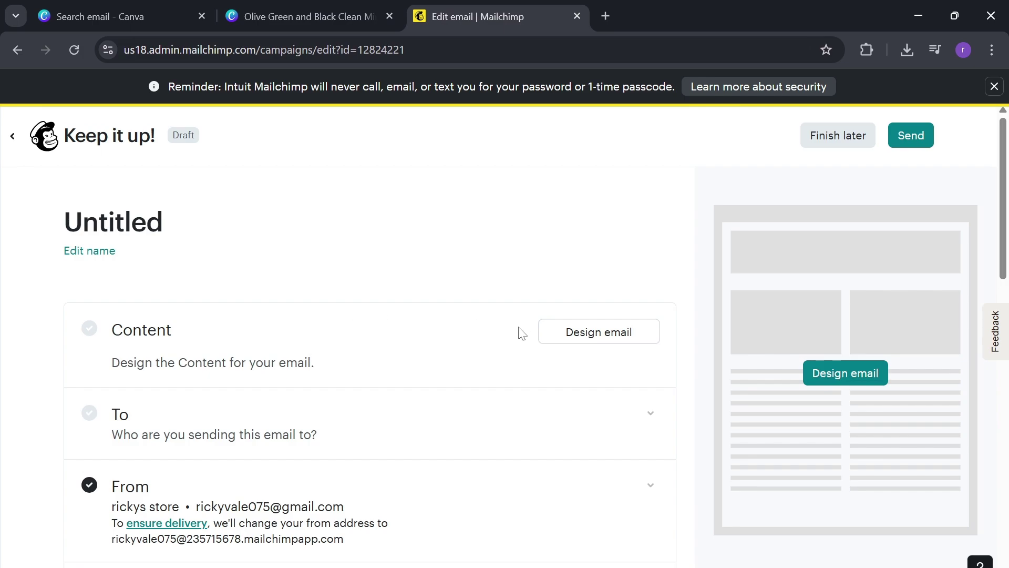
- Rename the untitled email draft to 'june promo' and save the name
{"action": "scroll", "coordinate": [486, 342], "scroll_direction": "down", "scroll_amount": 1}
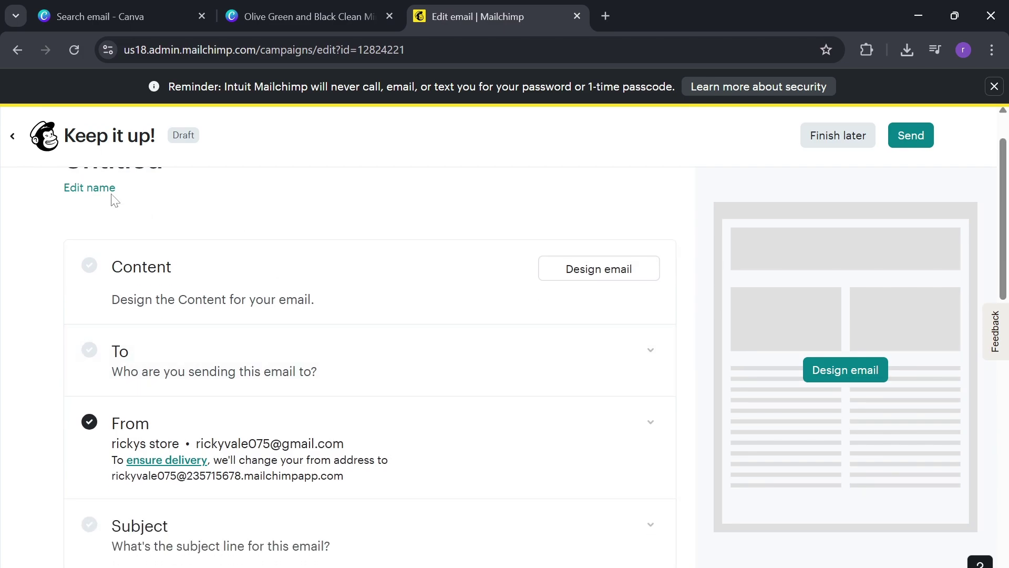
{"action": "left_click", "coordinate": [90, 188]}
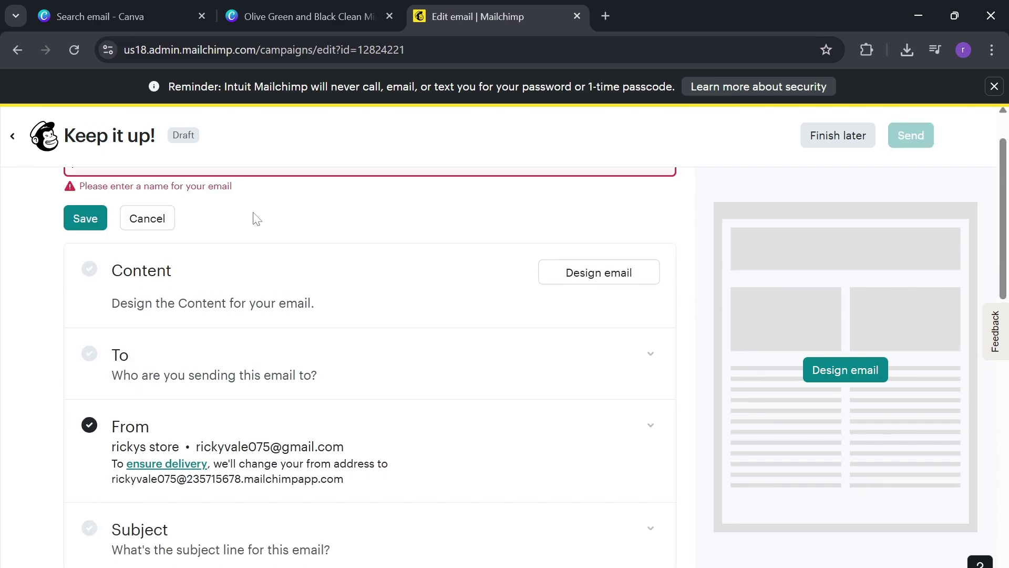
{"action": "scroll", "coordinate": [238, 189], "scroll_direction": "up", "scroll_amount": 1}
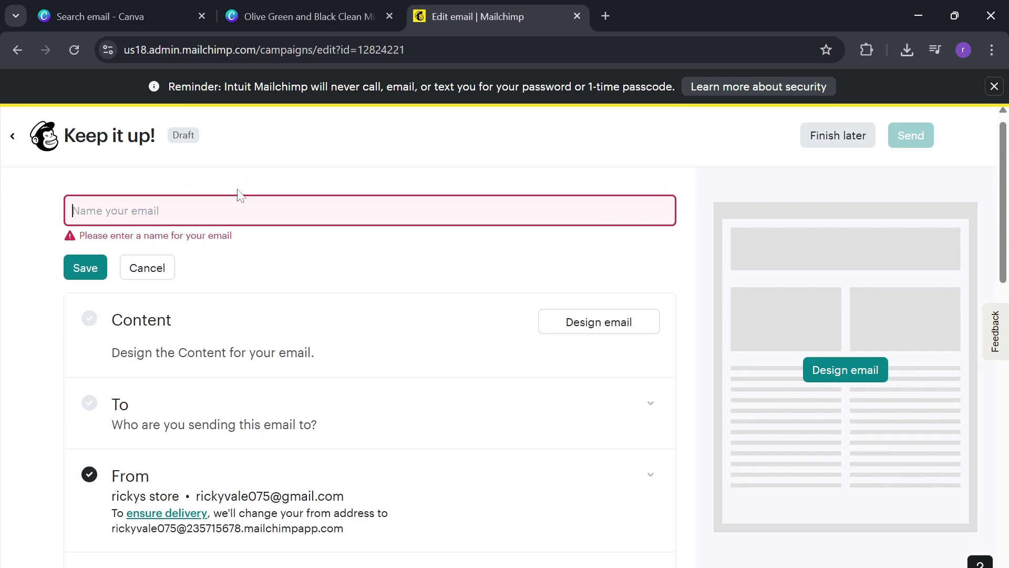
{"action": "type", "text": "ju"}
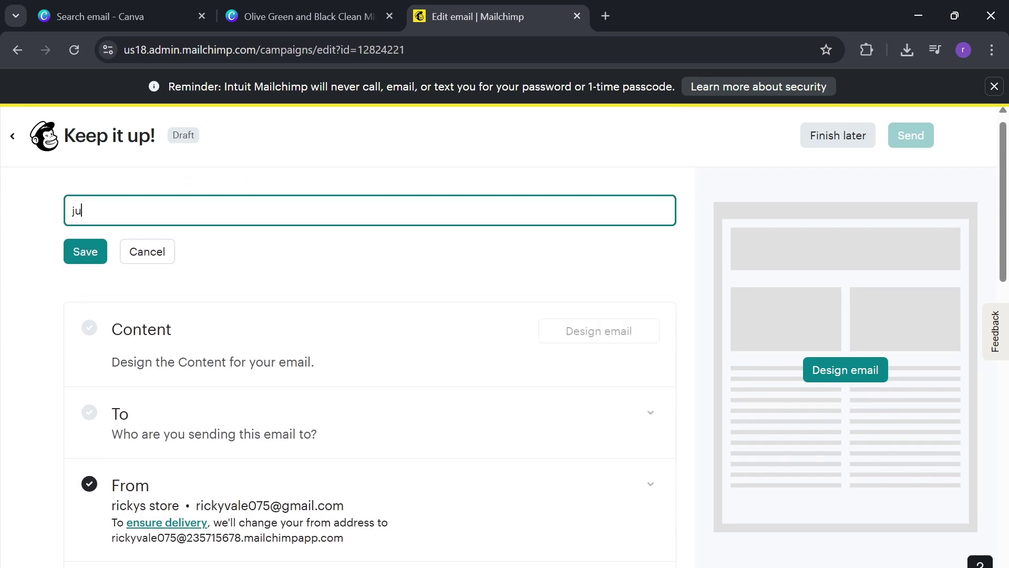
{"action": "type", "text": "neb"}
{"action": "type", "text": "o"}
{"action": "type", "text": "prom"}
{"action": "left_click", "coordinate": [88, 256]}
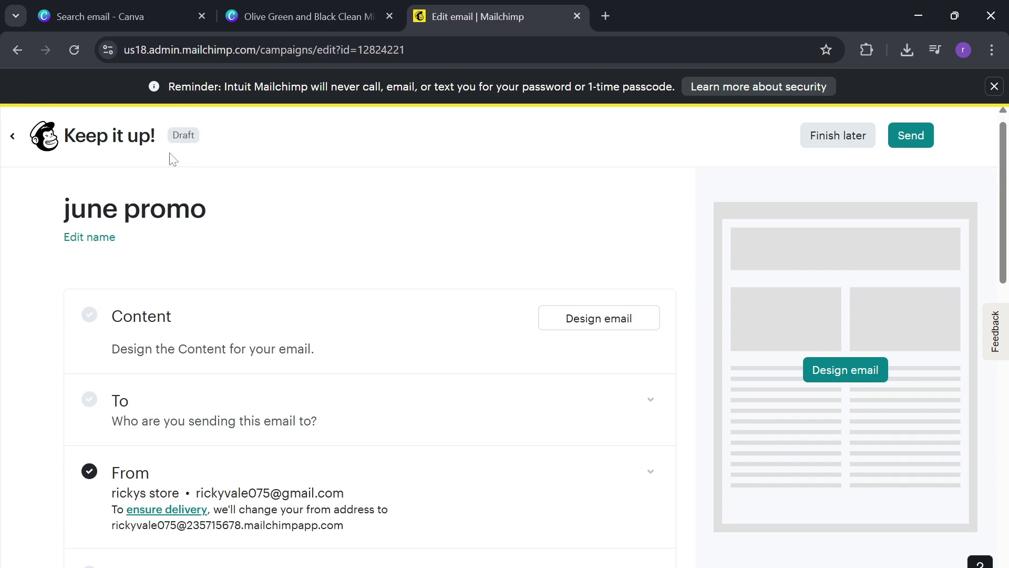
- Scroll through the june promo draft's settings to review them
{"action": "scroll", "coordinate": [149, 266], "scroll_direction": "down", "scroll_amount": 1}
{"action": "scroll", "coordinate": [149, 267], "scroll_direction": "up", "scroll_amount": 1}
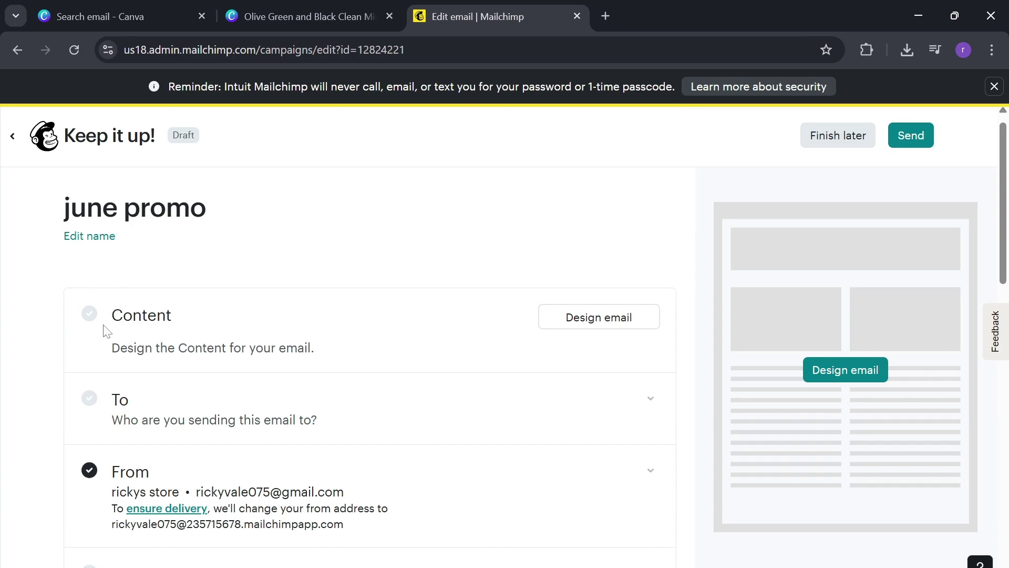
{"action": "scroll", "coordinate": [113, 347], "scroll_direction": "down", "scroll_amount": 1}
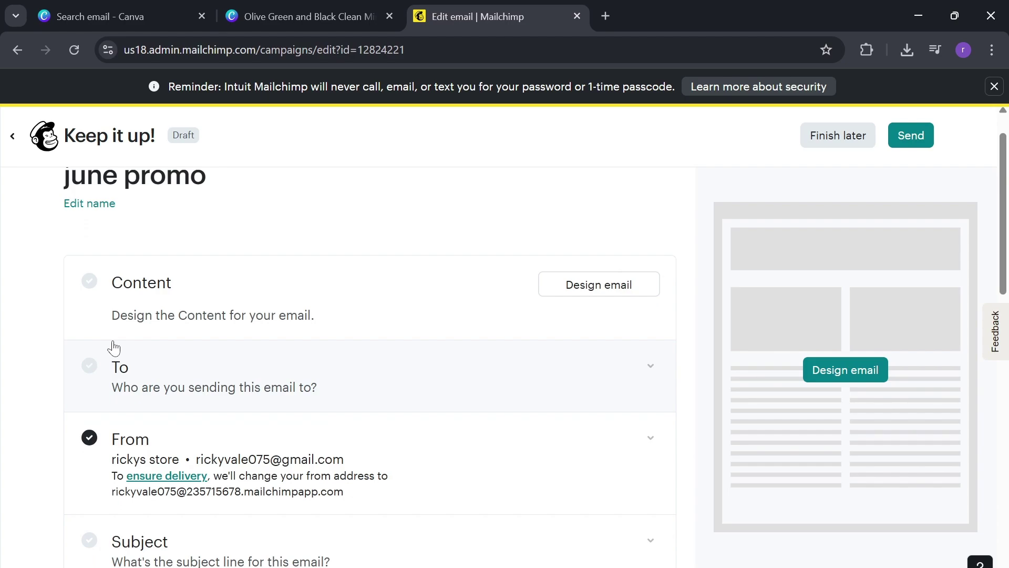
{"action": "scroll", "coordinate": [114, 348], "scroll_direction": "down", "scroll_amount": 2}
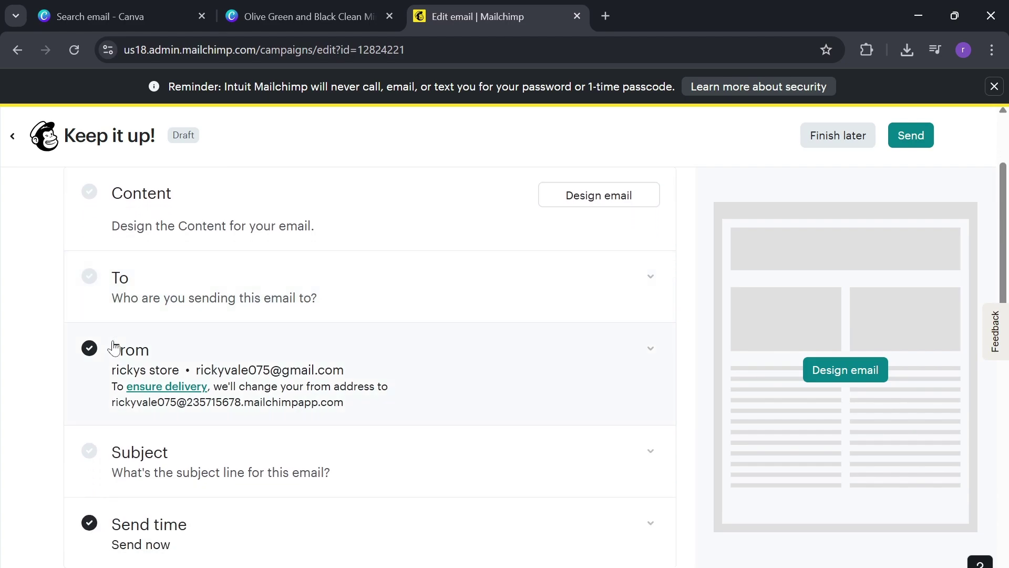
{"action": "scroll", "coordinate": [113, 348], "scroll_direction": "down", "scroll_amount": 5}
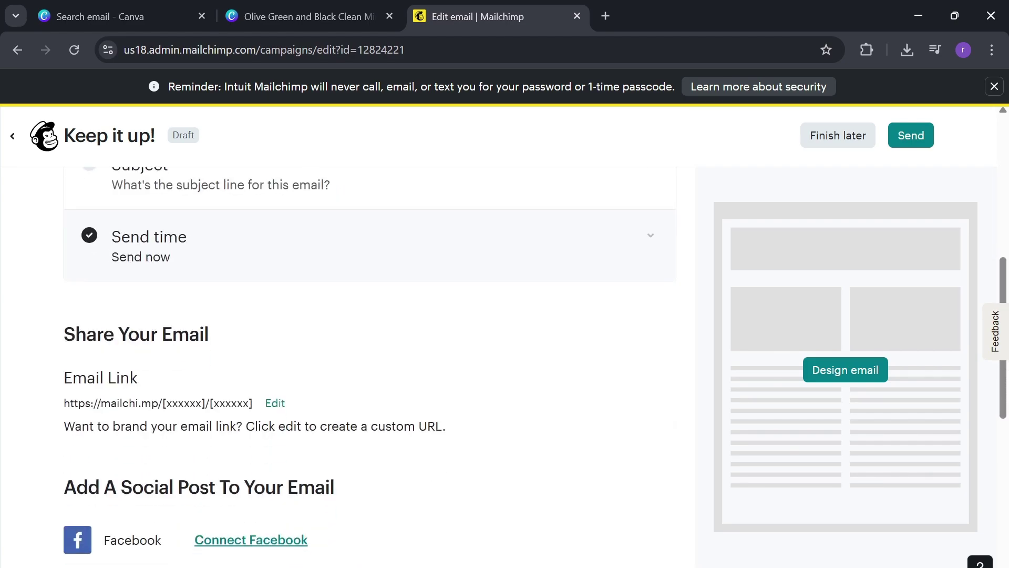
{"action": "scroll", "coordinate": [113, 343], "scroll_direction": "down", "scroll_amount": 3}
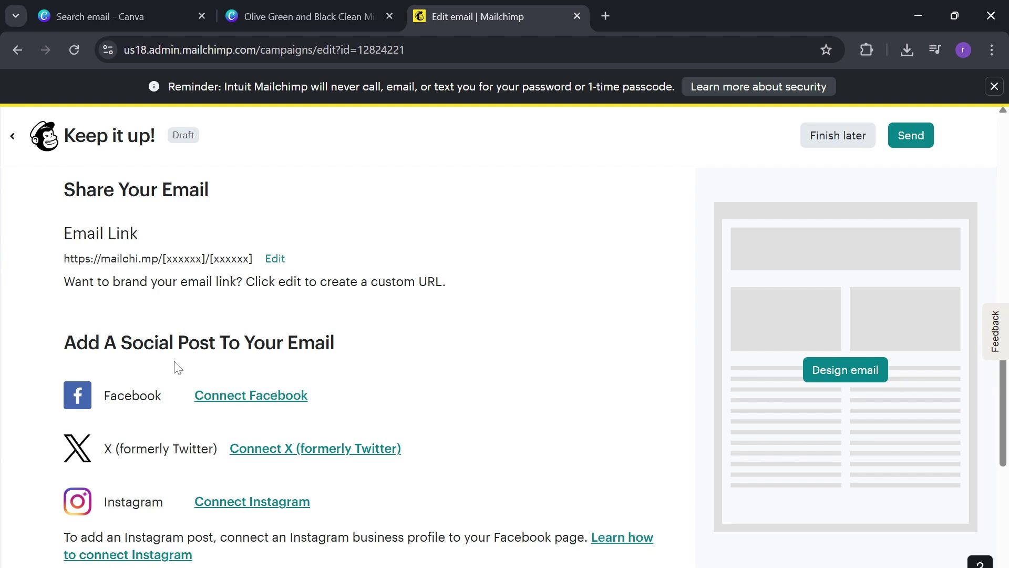
{"action": "scroll", "coordinate": [175, 366], "scroll_direction": "down", "scroll_amount": 1}
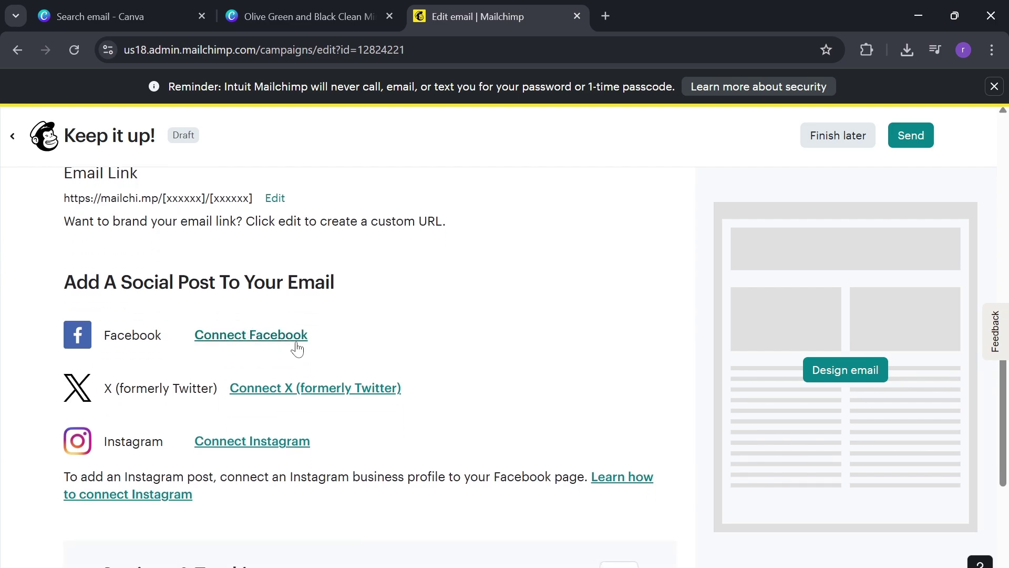
{"action": "scroll", "coordinate": [298, 349], "scroll_direction": "down", "scroll_amount": 5}
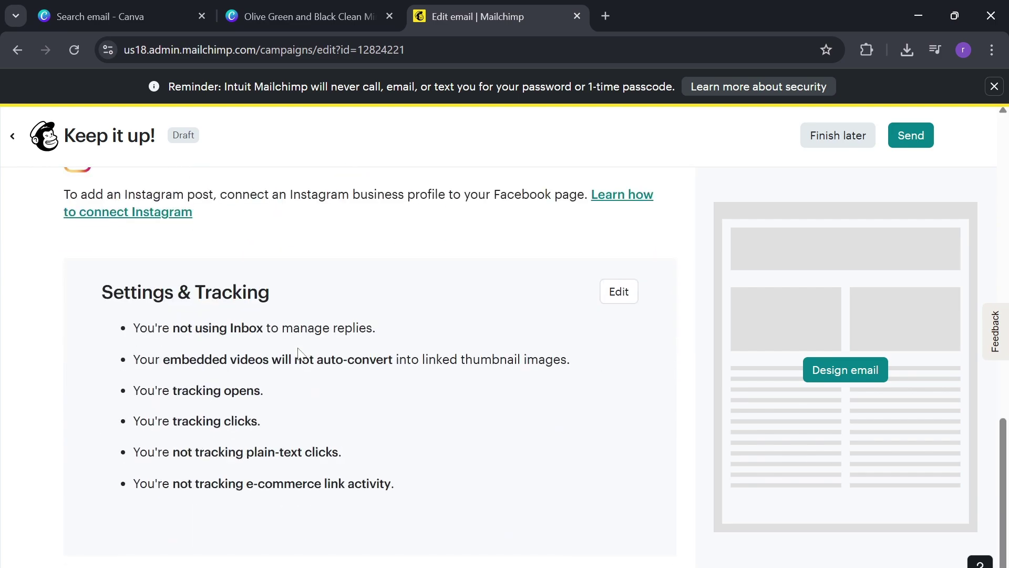
{"action": "scroll", "coordinate": [297, 350], "scroll_direction": "up", "scroll_amount": 12}
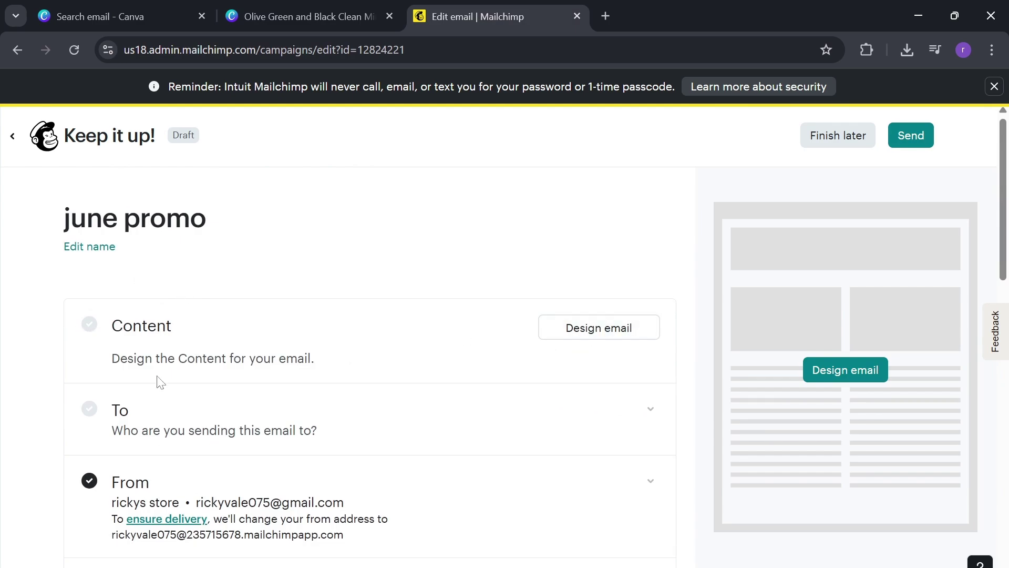
{"action": "scroll", "coordinate": [157, 381], "scroll_direction": "down", "scroll_amount": 3}
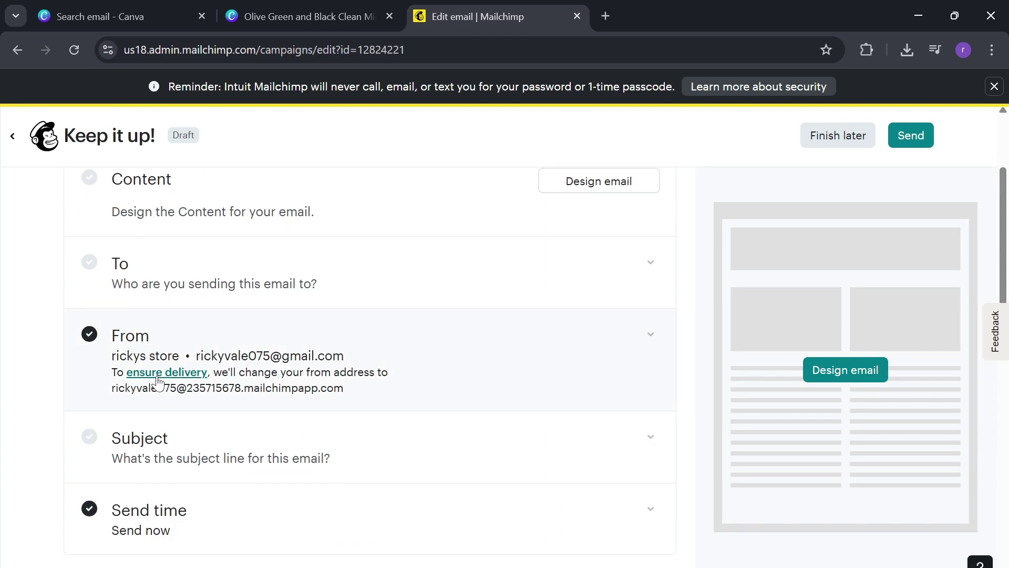
{"action": "scroll", "coordinate": [214, 344], "scroll_direction": "up", "scroll_amount": 2}
{"action": "scroll", "coordinate": [214, 344], "scroll_direction": "down", "scroll_amount": 2}
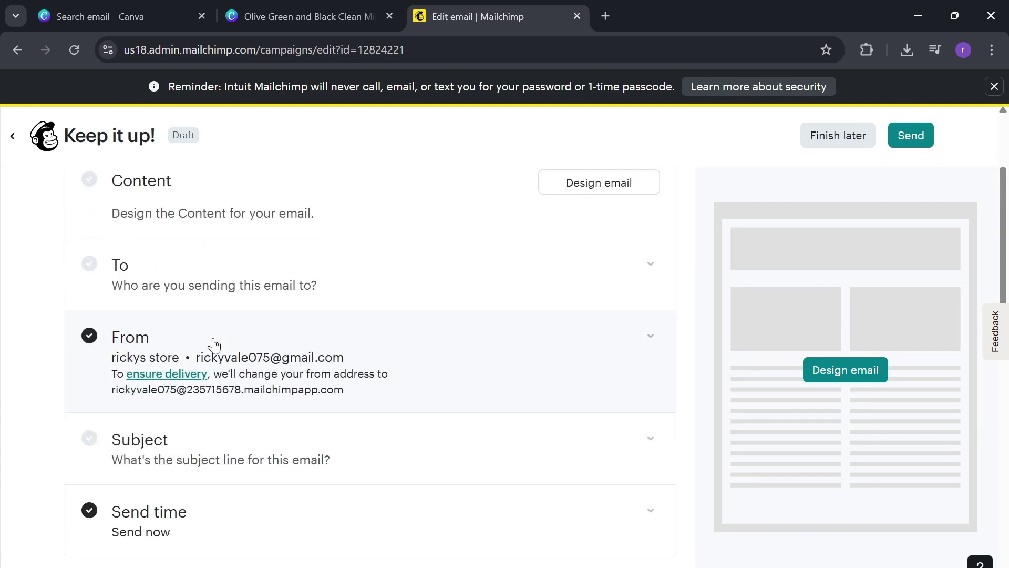
{"action": "scroll", "coordinate": [214, 345], "scroll_direction": "down", "scroll_amount": 1}
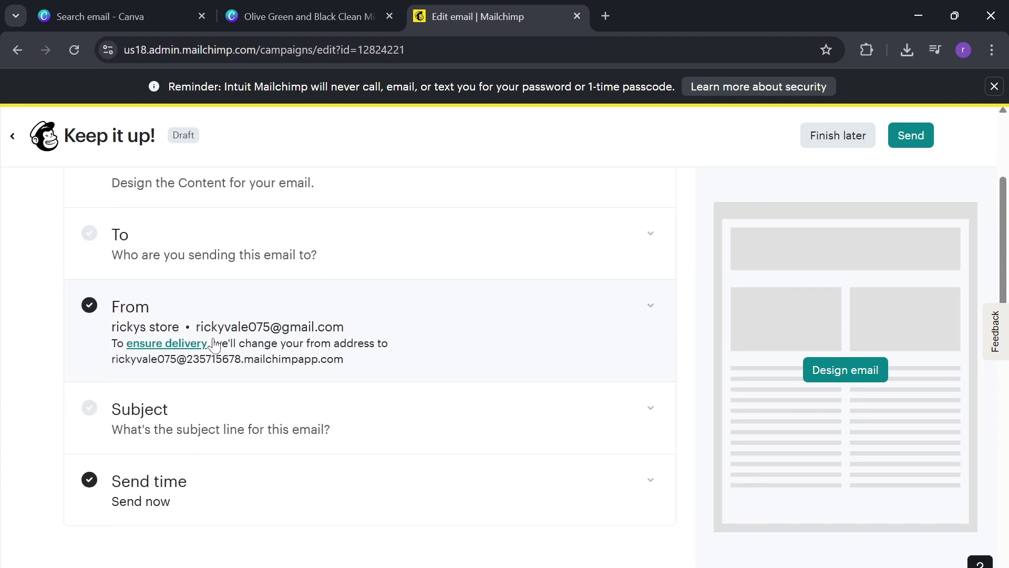
{"action": "scroll", "coordinate": [214, 344], "scroll_direction": "up", "scroll_amount": 3}
{"action": "scroll", "coordinate": [214, 344], "scroll_direction": "down", "scroll_amount": 7}
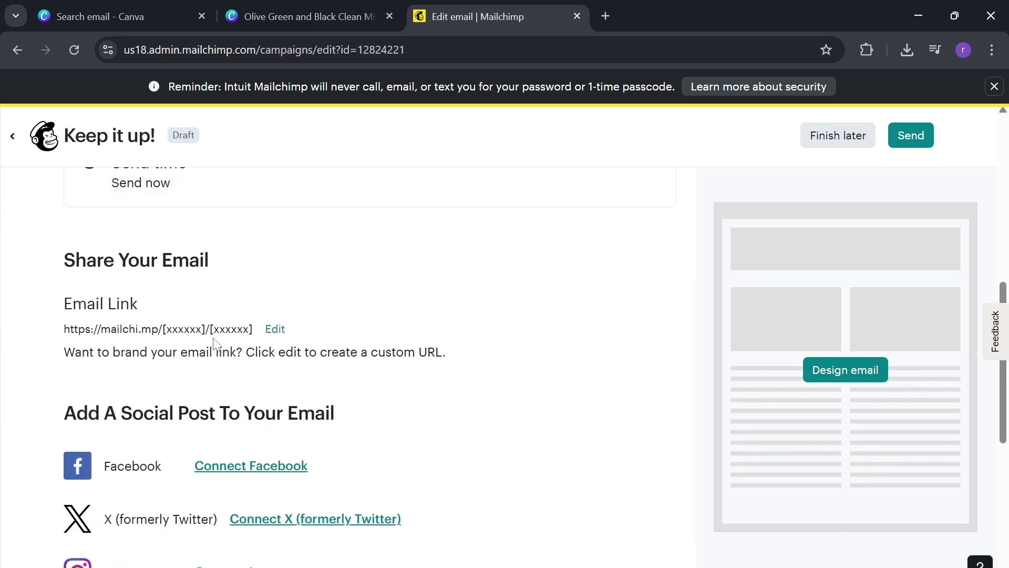
{"action": "scroll", "coordinate": [214, 344], "scroll_direction": "down", "scroll_amount": 1}
{"action": "scroll", "coordinate": [214, 345], "scroll_direction": "up", "scroll_amount": 9}
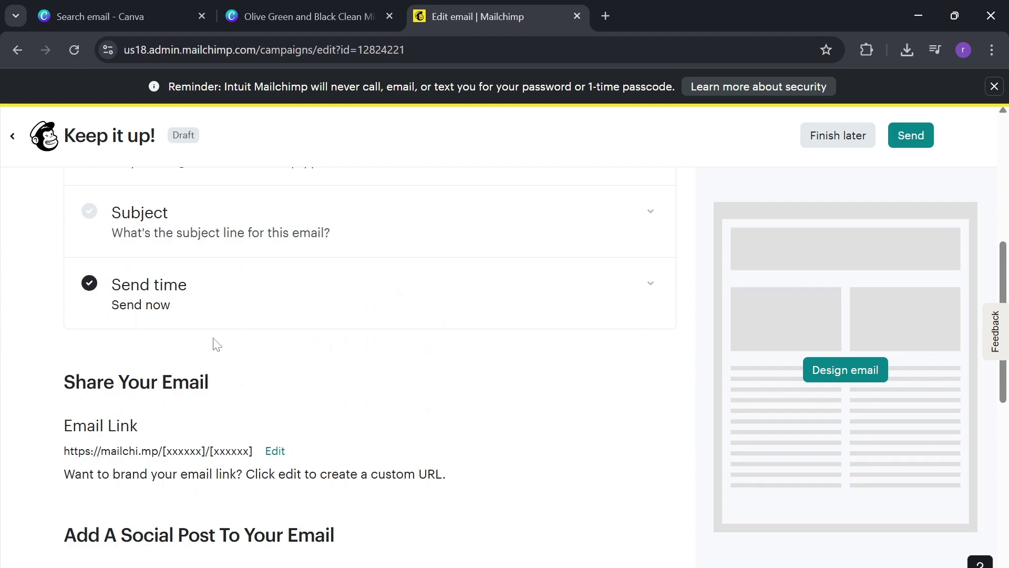
{"action": "scroll", "coordinate": [214, 345], "scroll_direction": "up", "scroll_amount": 1}
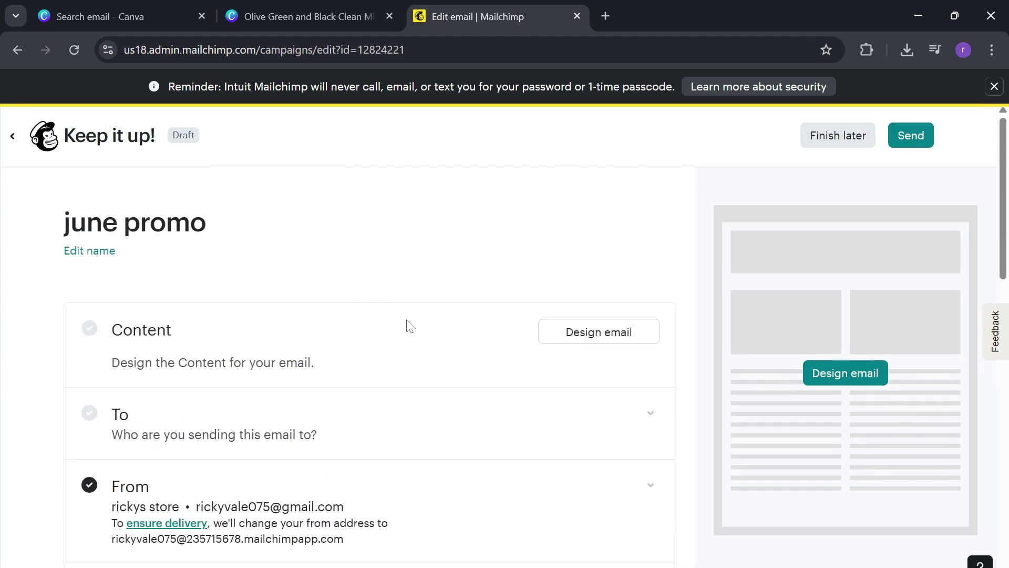
{"action": "scroll", "coordinate": [592, 293], "scroll_direction": "down", "scroll_amount": 5}
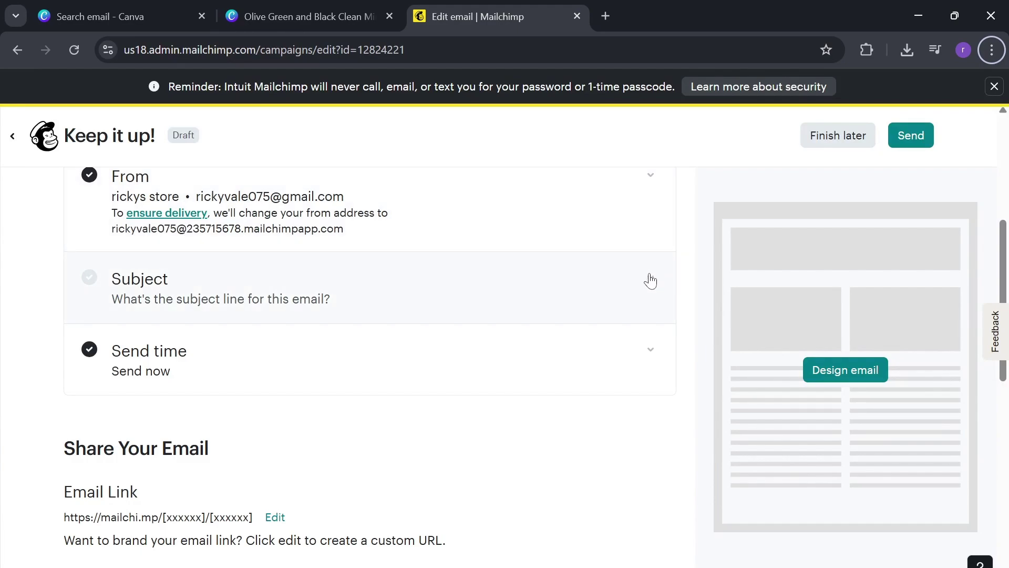
- Enter subject 'Promo 40% off' and preview text 'hey guys don't miss the chance', then save
{"action": "left_click", "coordinate": [651, 279]}
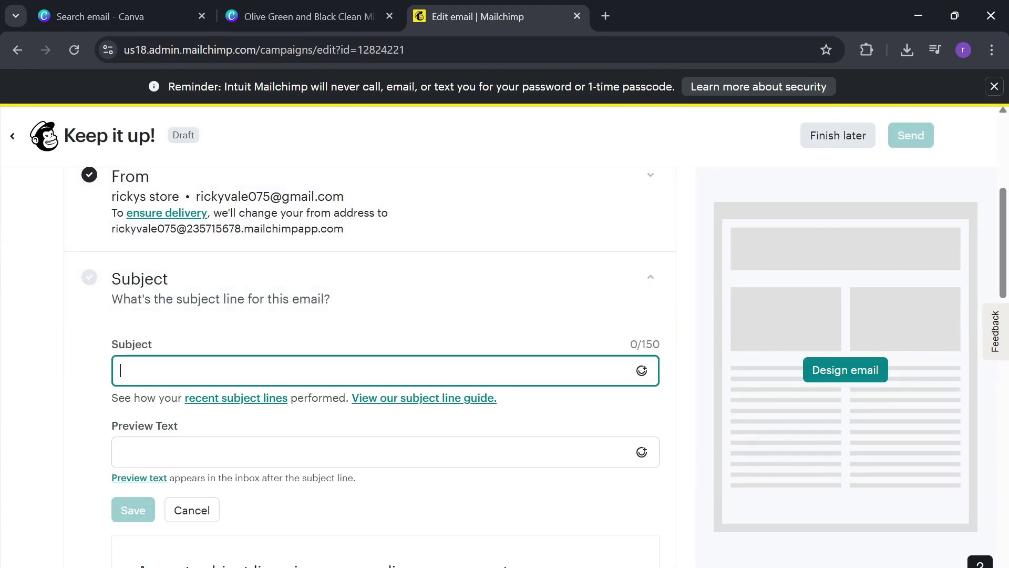
{"action": "type", "text": "Prom"}
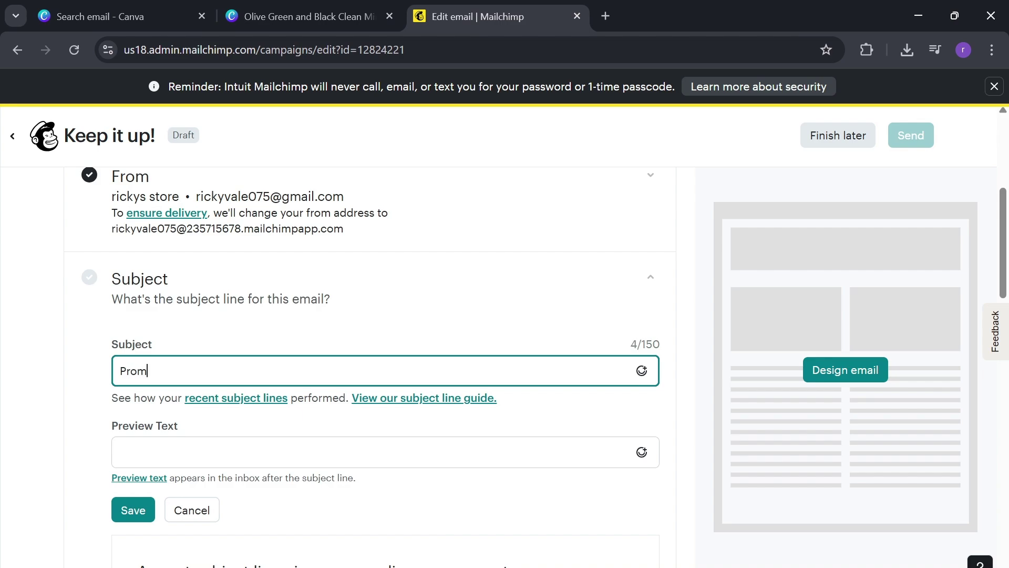
{"action": "type", "text": "o 40% off"}
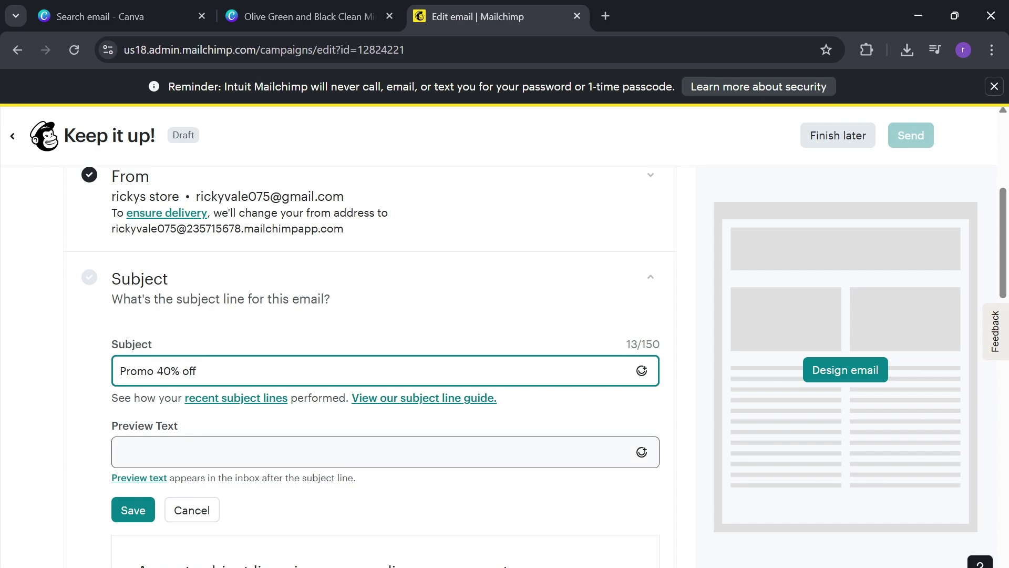
{"action": "left_click", "coordinate": [120, 452]}
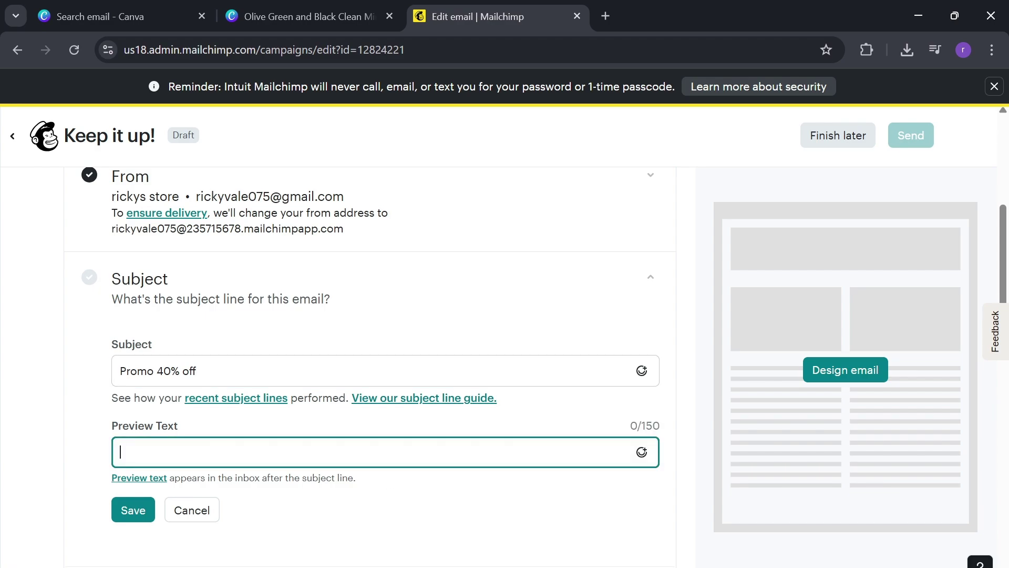
{"action": "type", "text": "hey guys don't"}
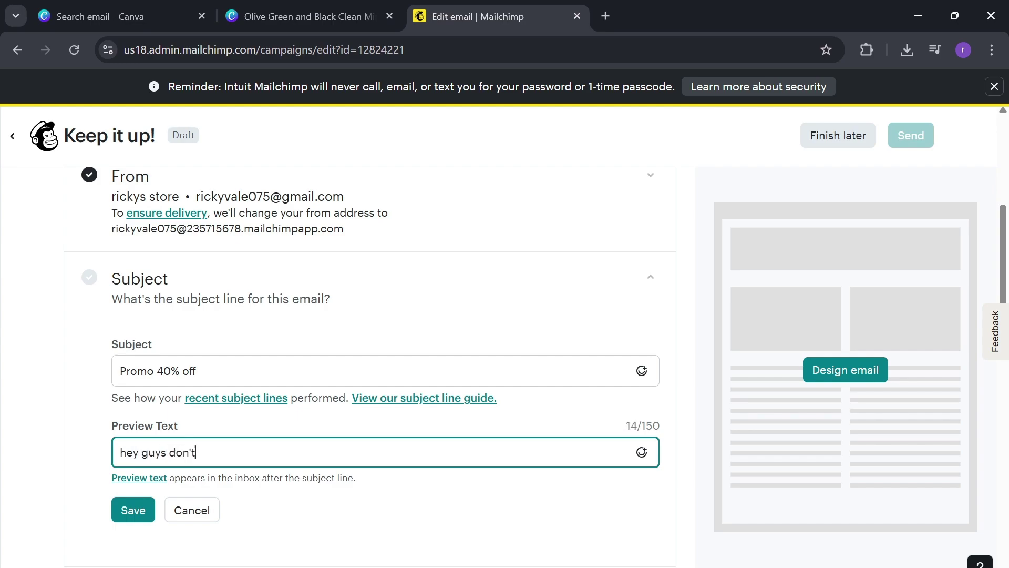
{"action": "type", "text": " miss the chance"}
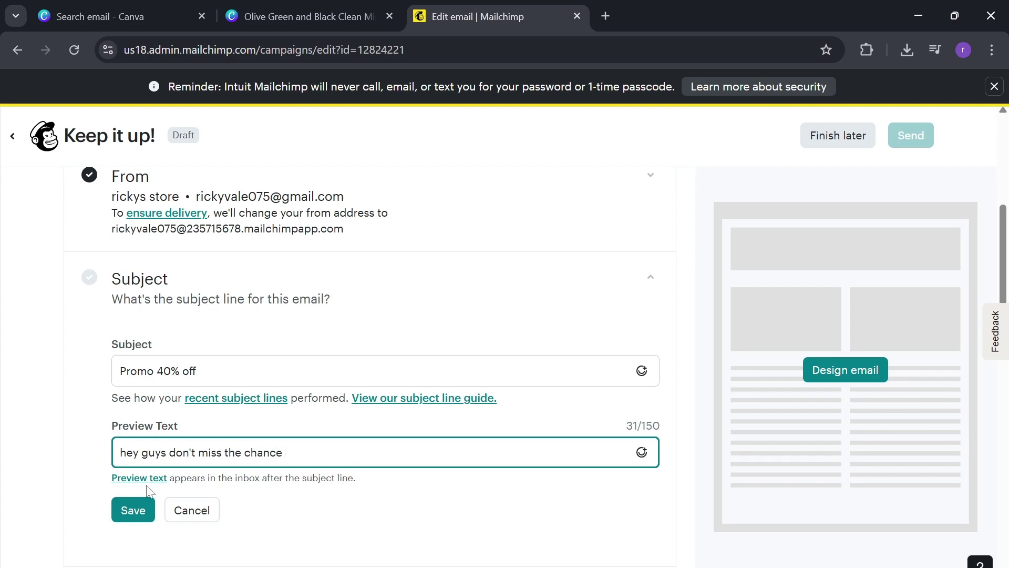
{"action": "left_click", "coordinate": [131, 509]}
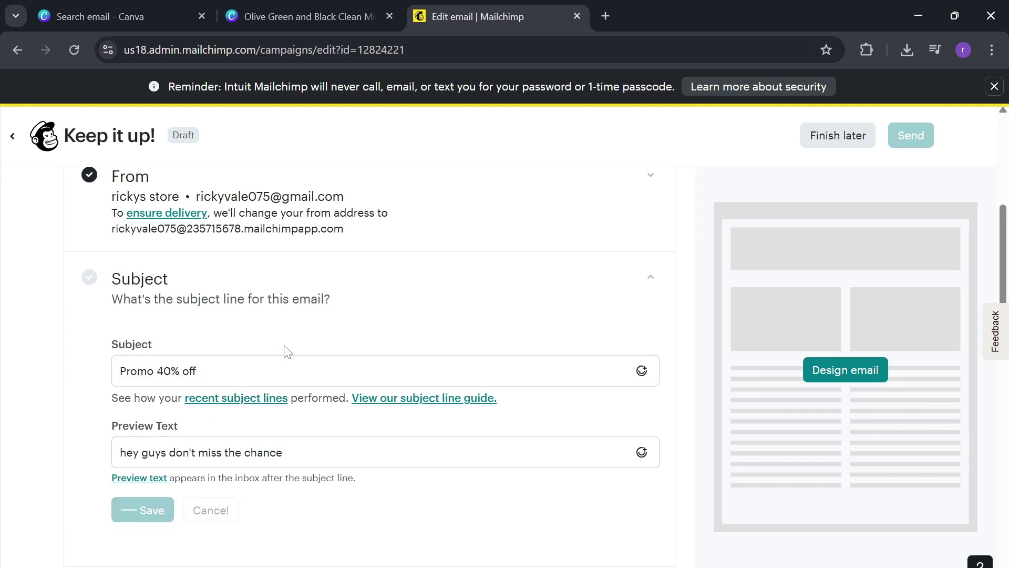
{"action": "scroll", "coordinate": [285, 351], "scroll_direction": "up", "scroll_amount": 2}
{"action": "scroll", "coordinate": [285, 351], "scroll_direction": "up", "scroll_amount": 2}
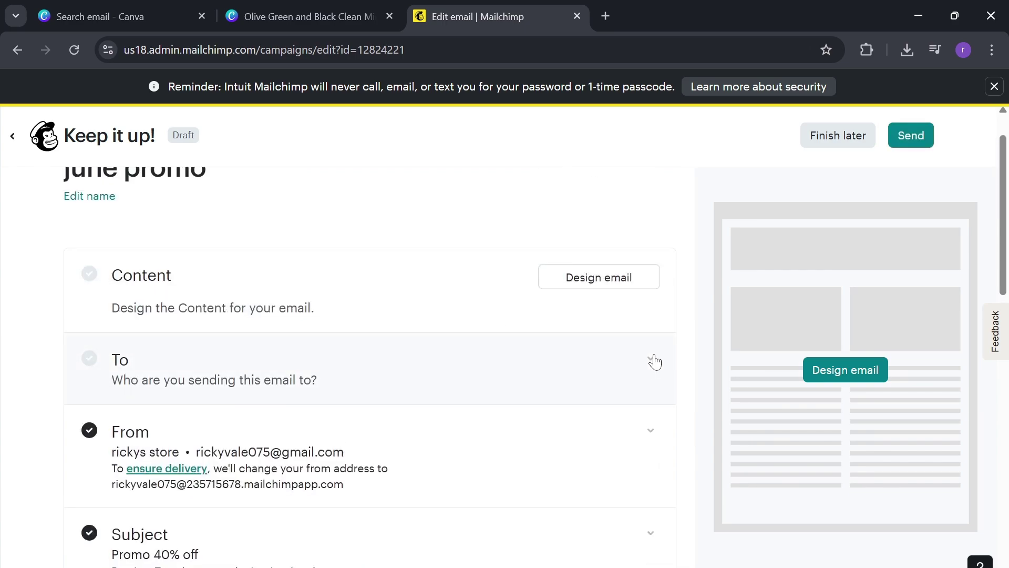
- Choose the store audience with all subscribed contacts as recipients and save
{"action": "left_click", "coordinate": [654, 362]}
{"action": "scroll", "coordinate": [595, 377], "scroll_direction": "down", "scroll_amount": 1}
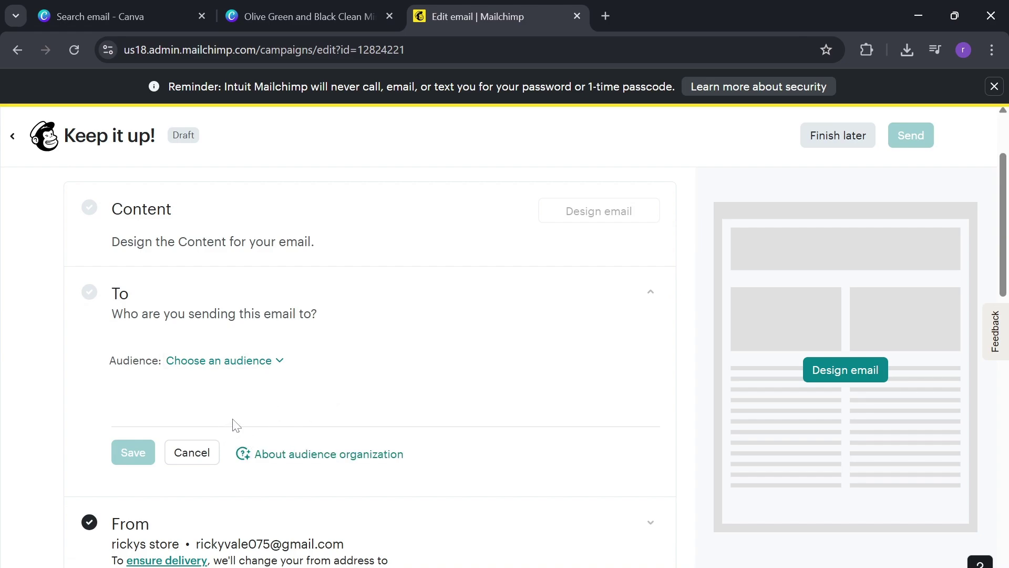
{"action": "left_click", "coordinate": [286, 364]}
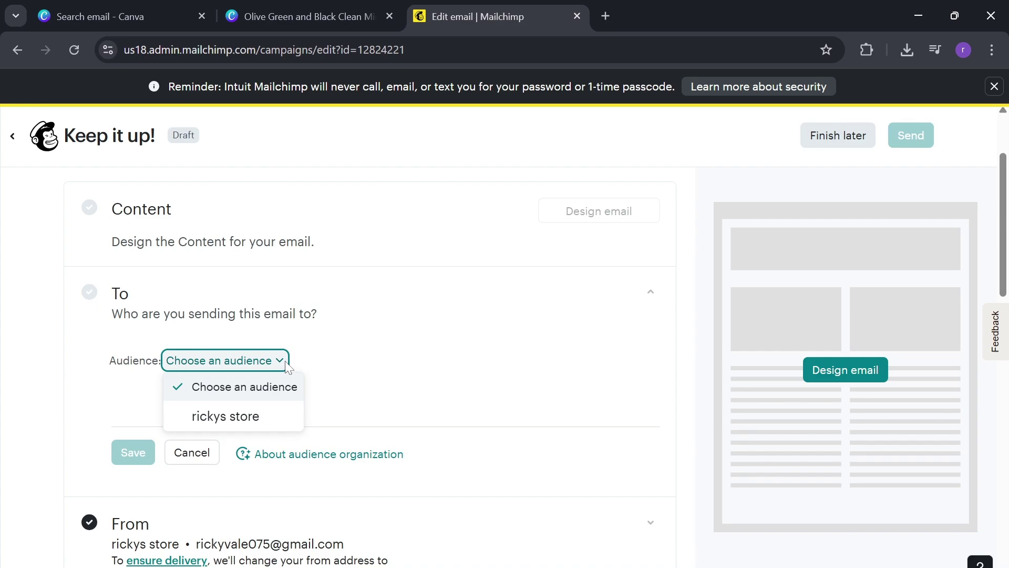
{"action": "left_click", "coordinate": [282, 420]}
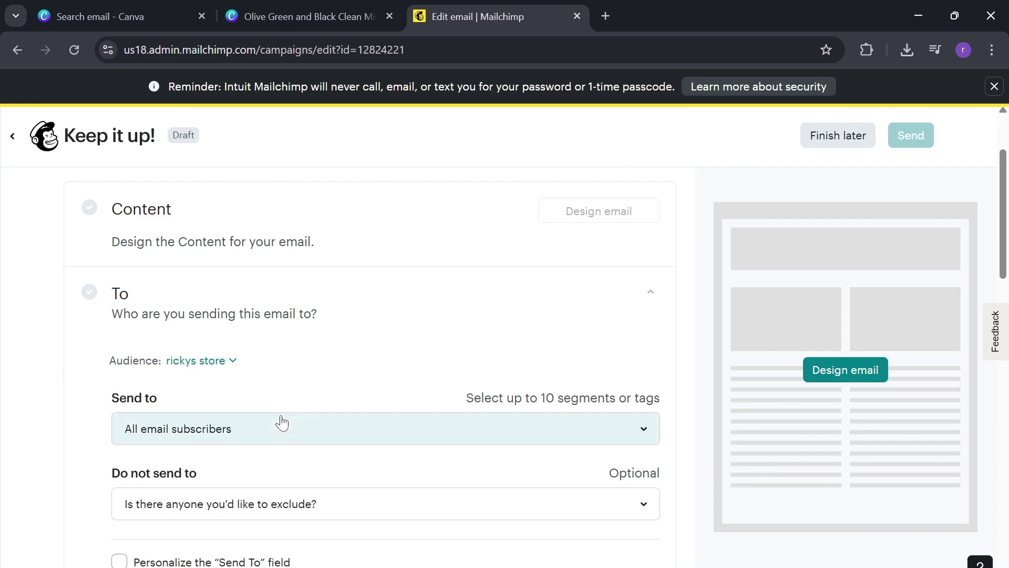
{"action": "scroll", "coordinate": [342, 362], "scroll_direction": "down", "scroll_amount": 2}
{"action": "scroll", "coordinate": [343, 363], "scroll_direction": "down", "scroll_amount": 1}
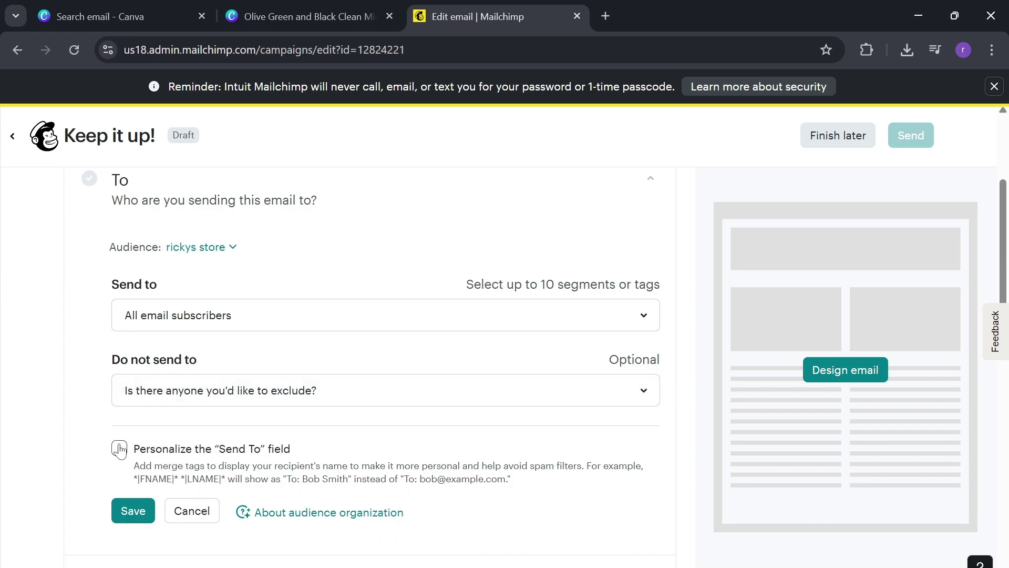
{"action": "left_click", "coordinate": [133, 512]}
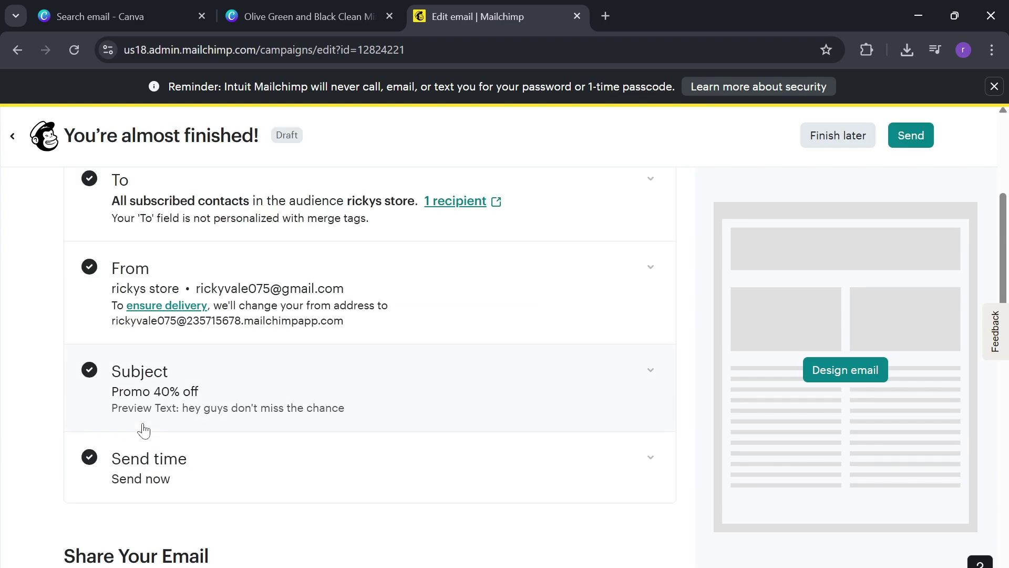
{"action": "scroll", "coordinate": [141, 427], "scroll_direction": "up", "scroll_amount": 4}
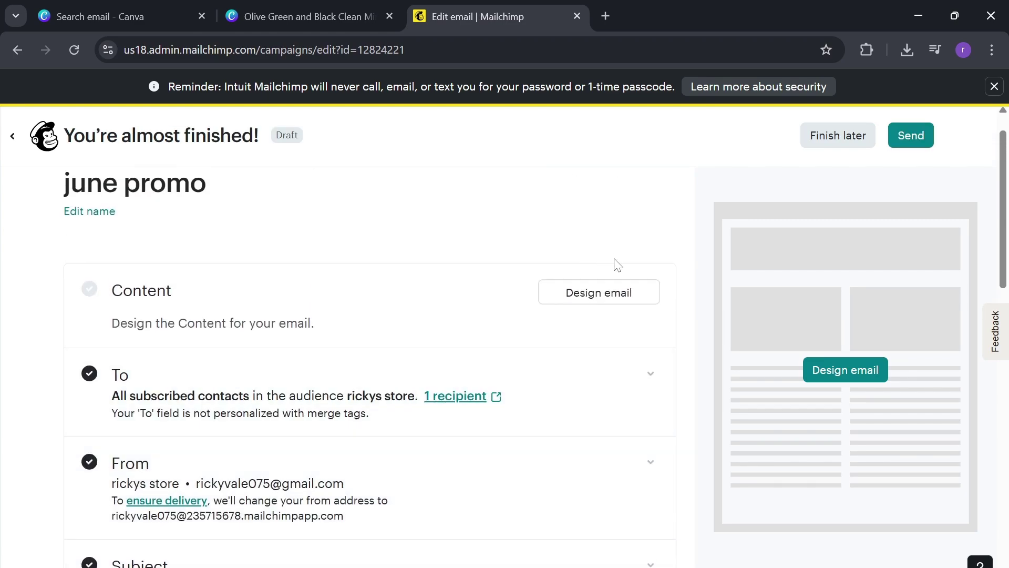
{"action": "left_click", "coordinate": [587, 297]}
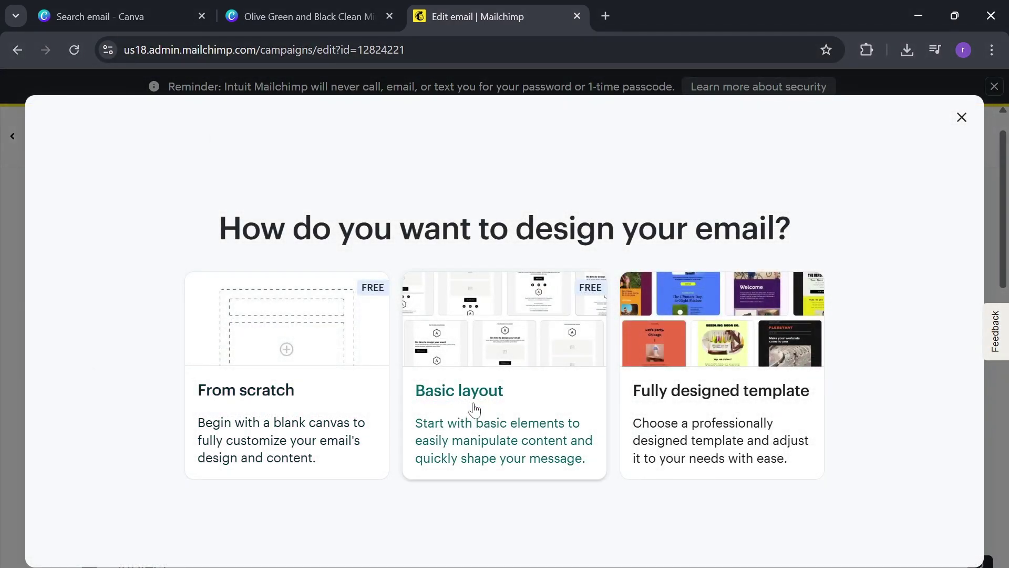
{"action": "left_click", "coordinate": [661, 393]}
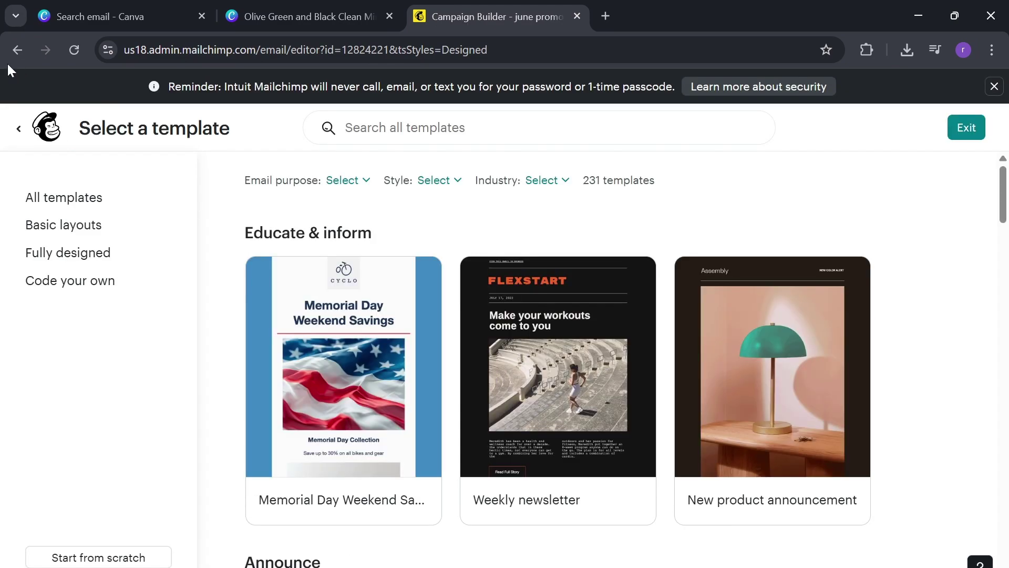
{"action": "left_click", "coordinate": [11, 53]}
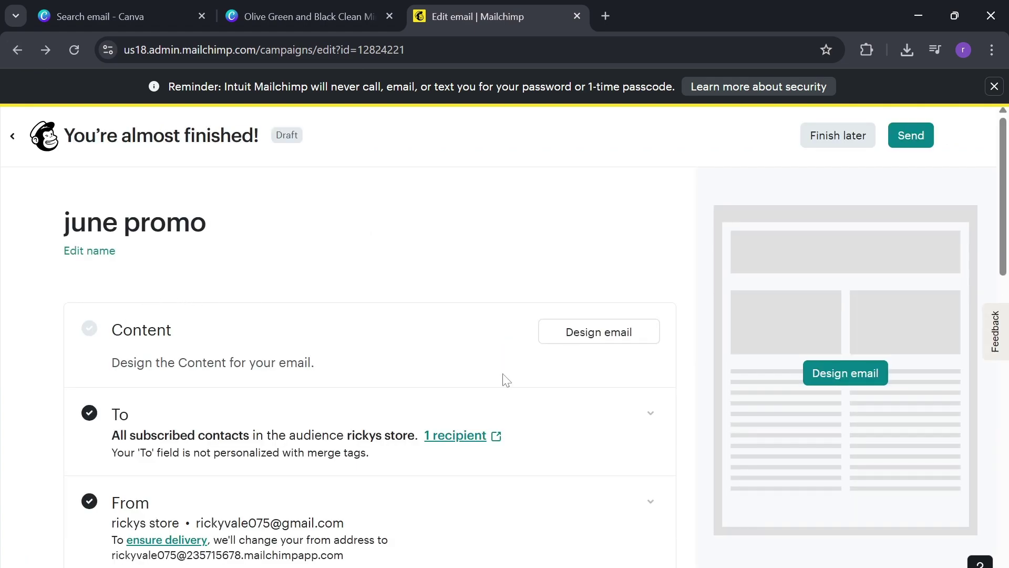
{"action": "scroll", "coordinate": [500, 378], "scroll_direction": "down", "scroll_amount": 4}
{"action": "scroll", "coordinate": [504, 381], "scroll_direction": "down", "scroll_amount": 13}
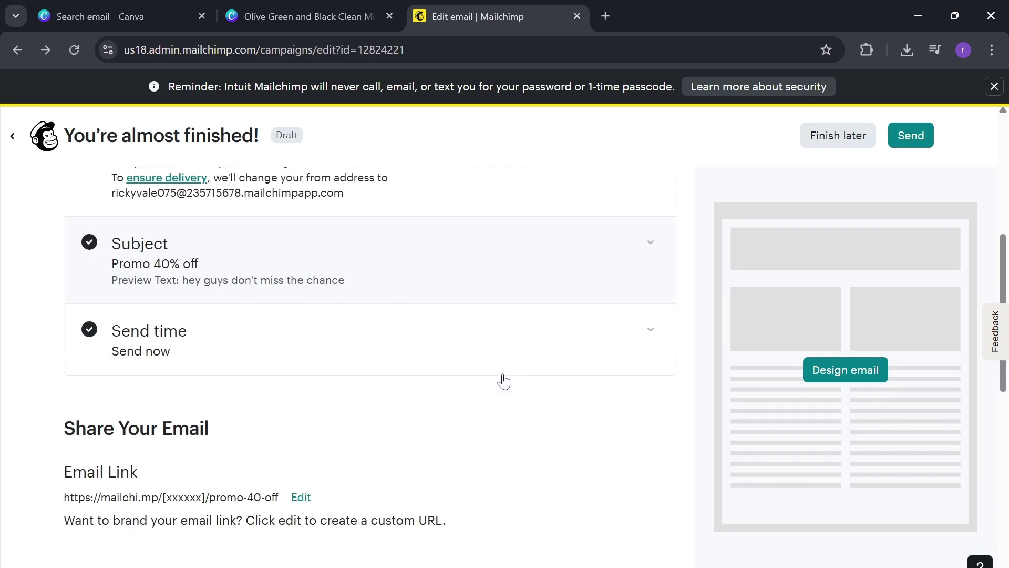
{"action": "scroll", "coordinate": [506, 380], "scroll_direction": "down", "scroll_amount": 1}
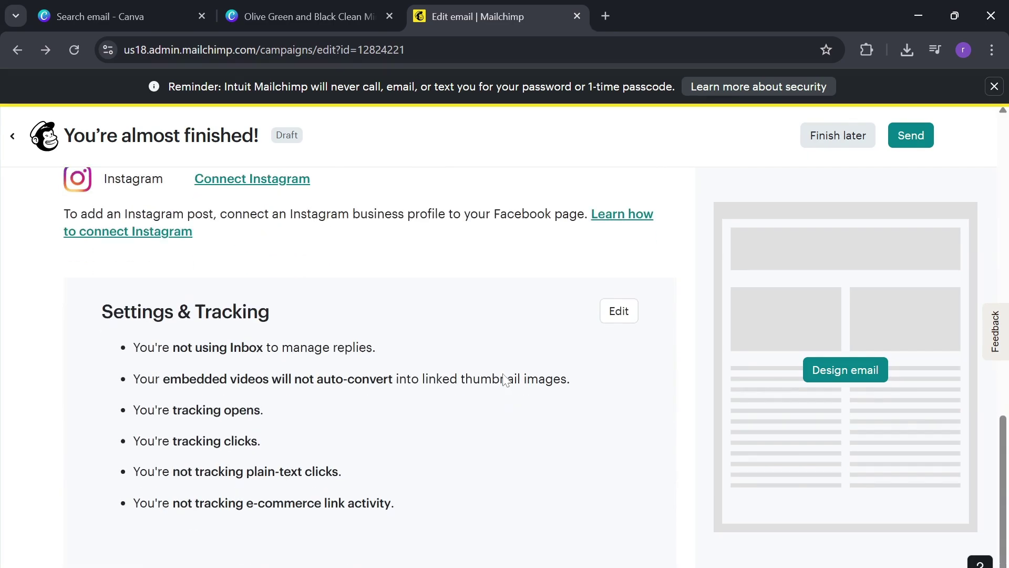
{"action": "scroll", "coordinate": [506, 380], "scroll_direction": "up", "scroll_amount": 20}
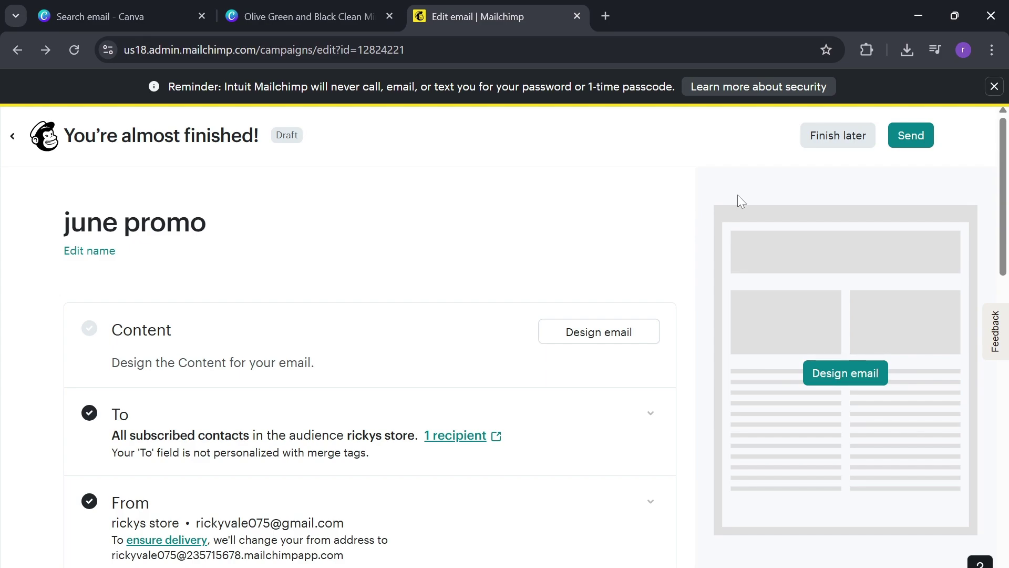
{"action": "scroll", "coordinate": [741, 193], "scroll_direction": "down", "scroll_amount": 5}
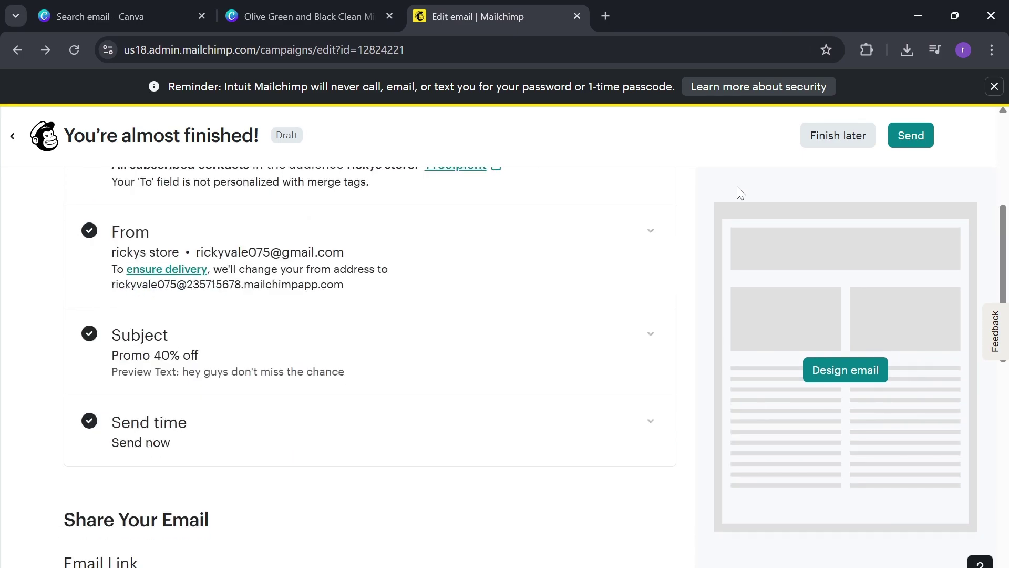
{"action": "scroll", "coordinate": [741, 194], "scroll_direction": "down", "scroll_amount": 3}
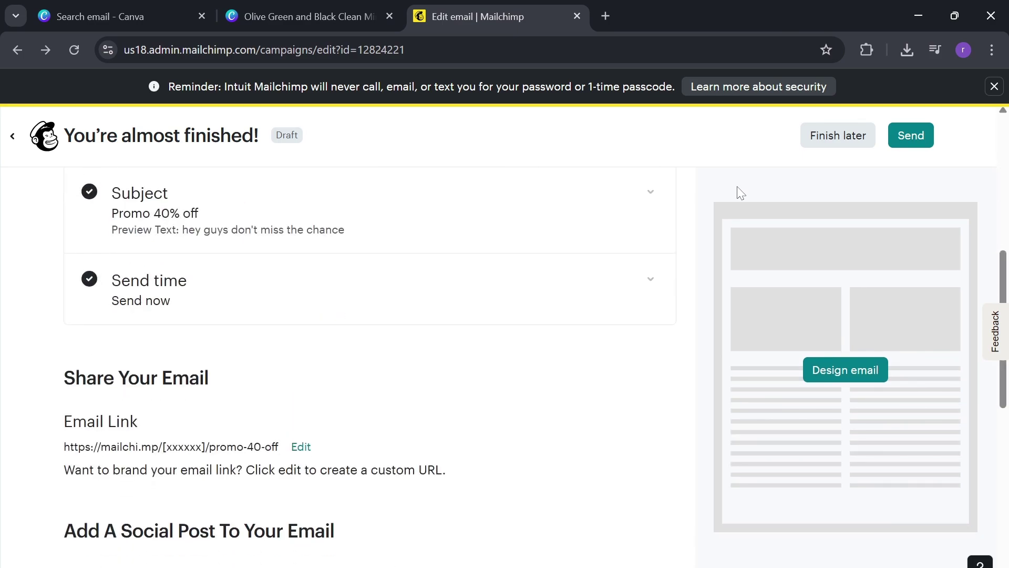
{"action": "scroll", "coordinate": [741, 194], "scroll_direction": "down", "scroll_amount": 1}
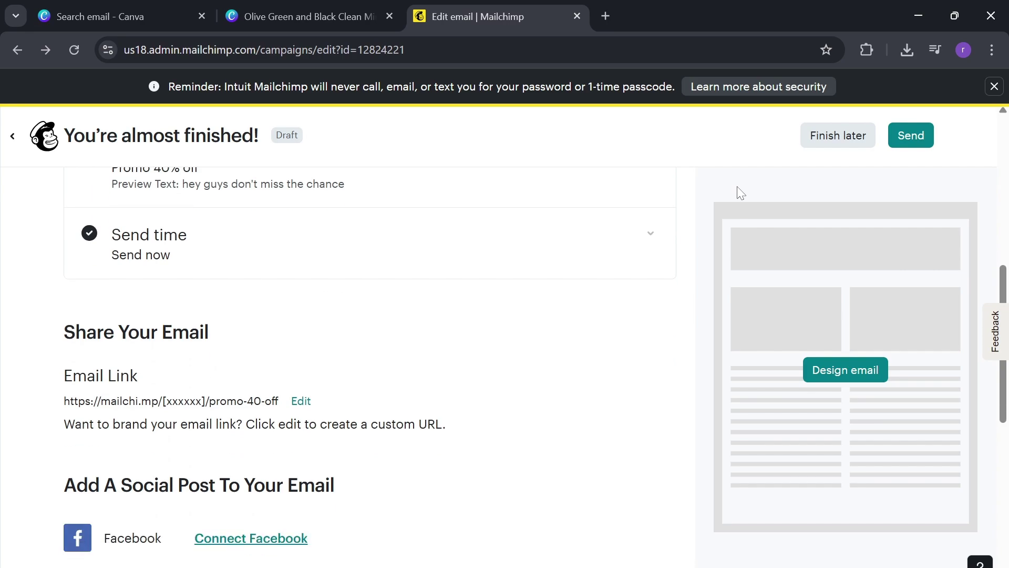
{"action": "scroll", "coordinate": [740, 194], "scroll_direction": "down", "scroll_amount": 1}
{"action": "scroll", "coordinate": [741, 193], "scroll_direction": "up", "scroll_amount": 10}
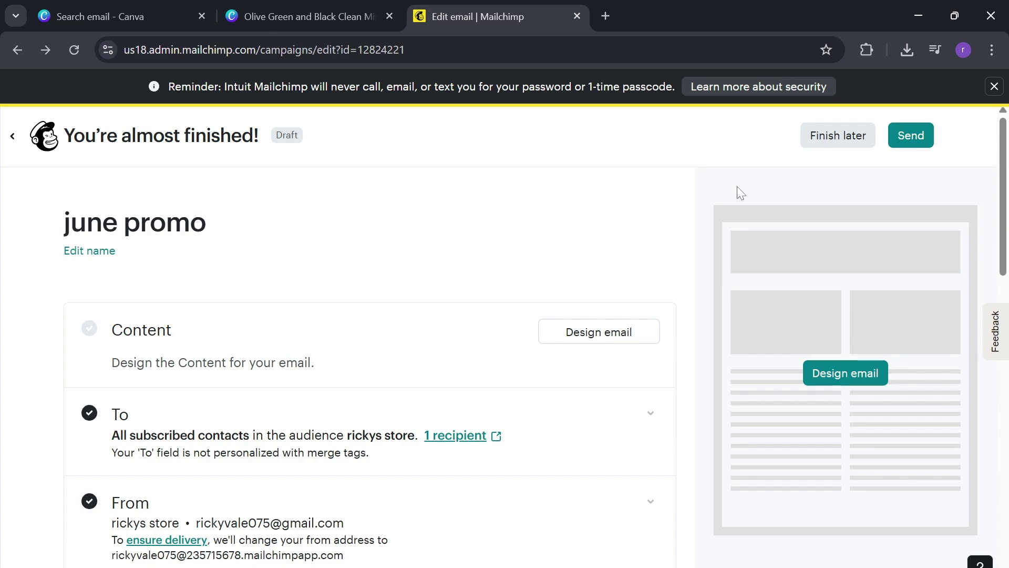
{"action": "scroll", "coordinate": [741, 194], "scroll_direction": "down", "scroll_amount": 2}
{"action": "scroll", "coordinate": [741, 194], "scroll_direction": "up", "scroll_amount": 2}
{"action": "scroll", "coordinate": [741, 193], "scroll_direction": "down", "scroll_amount": 7}
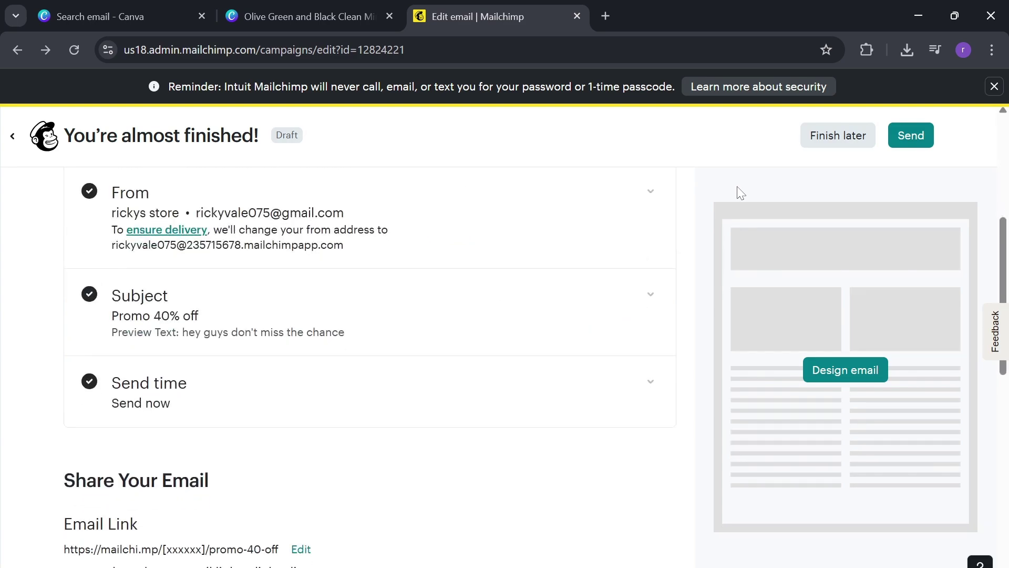
{"action": "scroll", "coordinate": [741, 194], "scroll_direction": "down", "scroll_amount": 2}
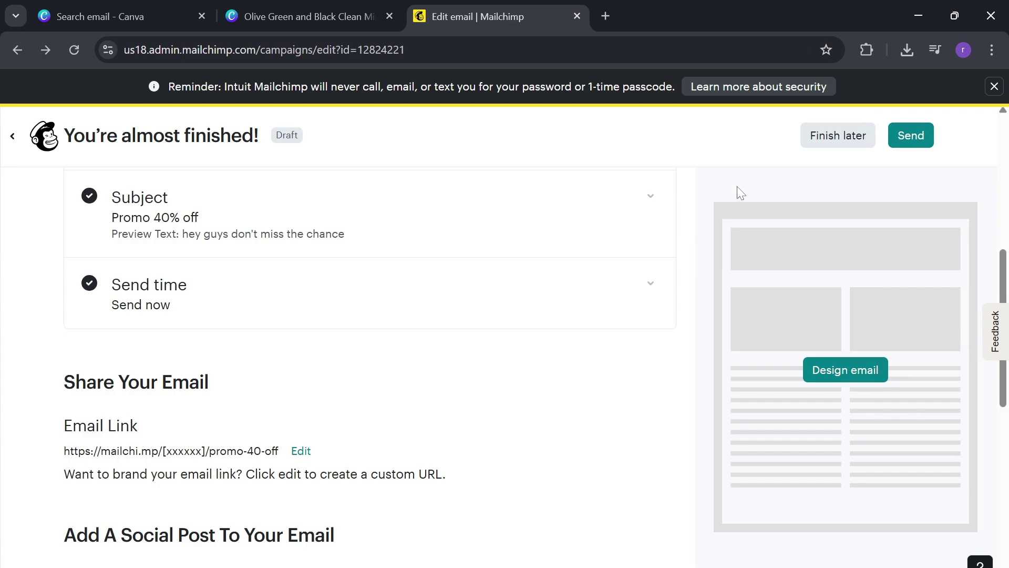
{"action": "scroll", "coordinate": [741, 193], "scroll_direction": "up", "scroll_amount": 4}
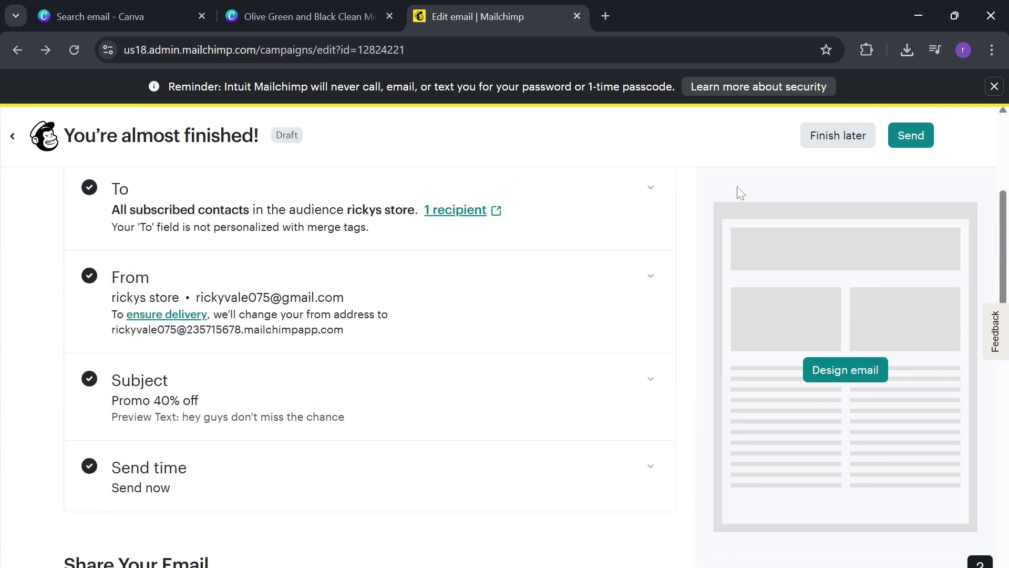
{"action": "scroll", "coordinate": [741, 193], "scroll_direction": "up", "scroll_amount": 5}
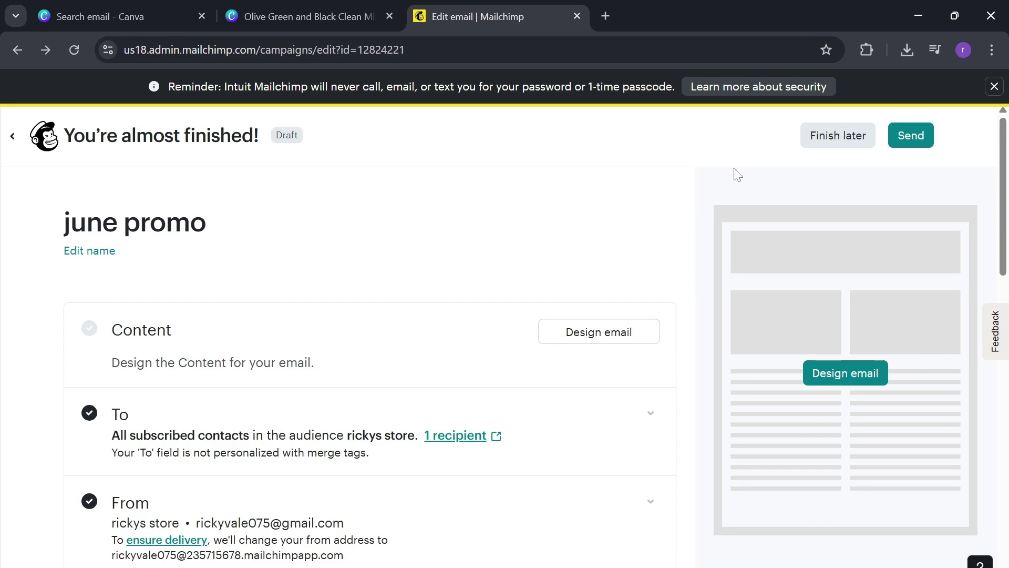
{"action": "scroll", "coordinate": [736, 177], "scroll_direction": "down", "scroll_amount": 1}
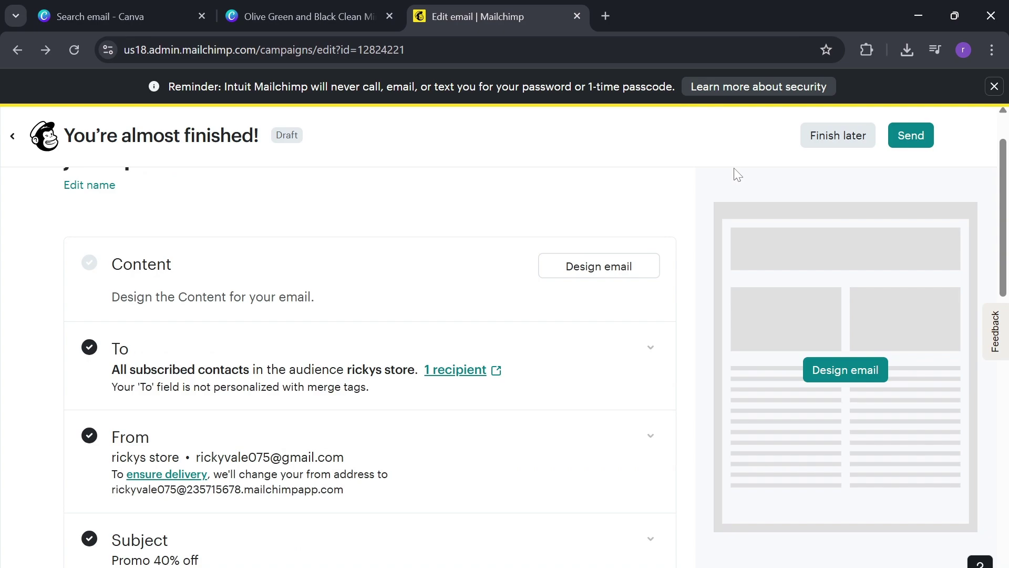